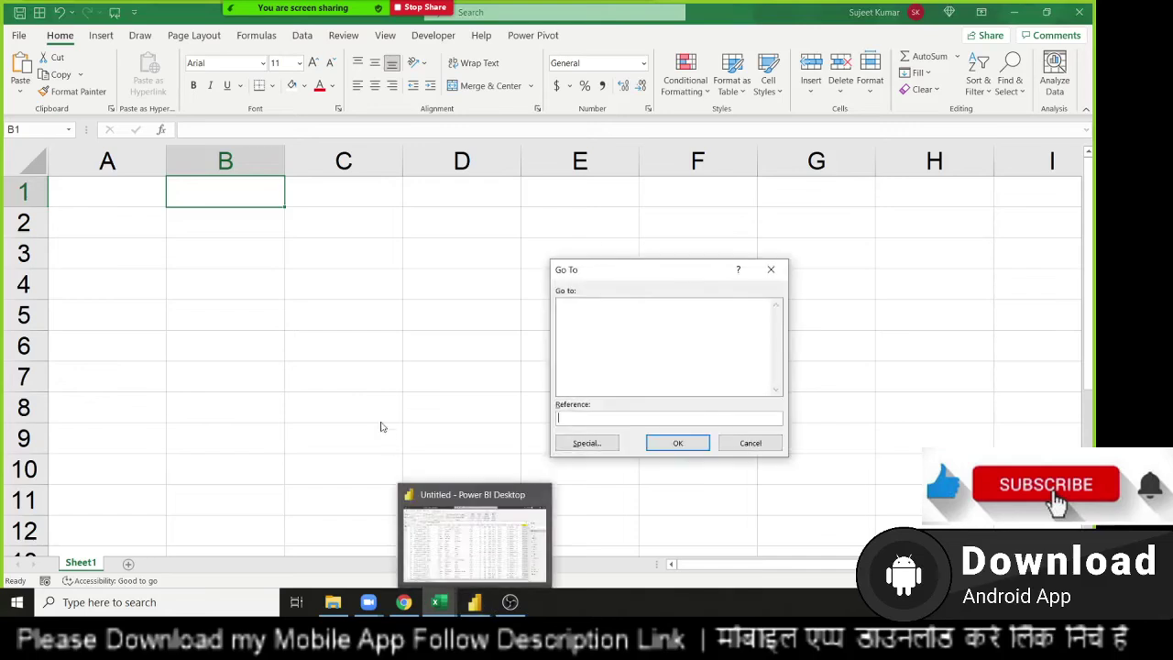
# Step: Enter 152 in cell C3, then reselect C3 to replace its value
pyautogui.press('Escape')
pyautogui.click(325, 267)
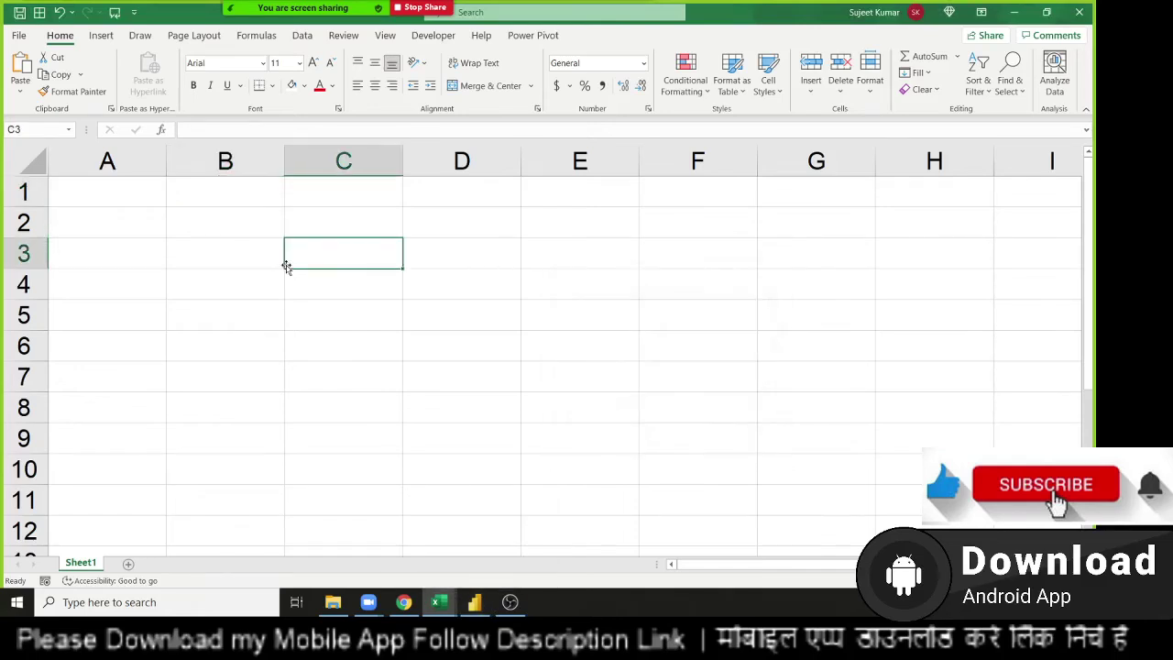
pyautogui.write('1')
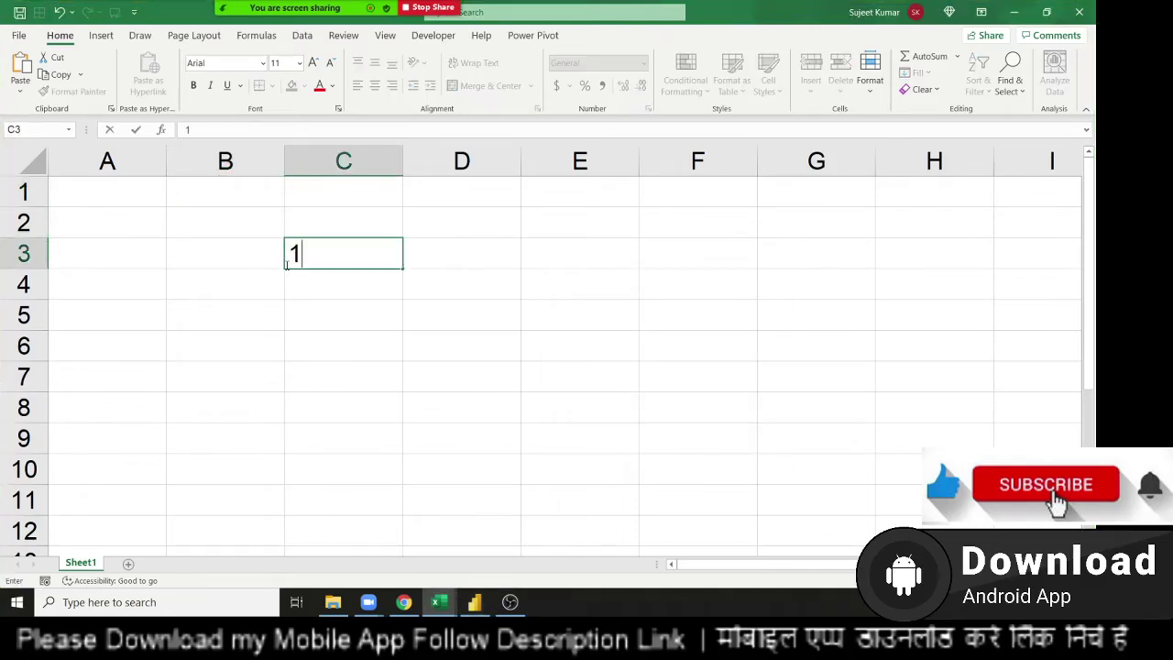
pyautogui.write('52')
pyautogui.press('Return')
pyautogui.click(286, 265)
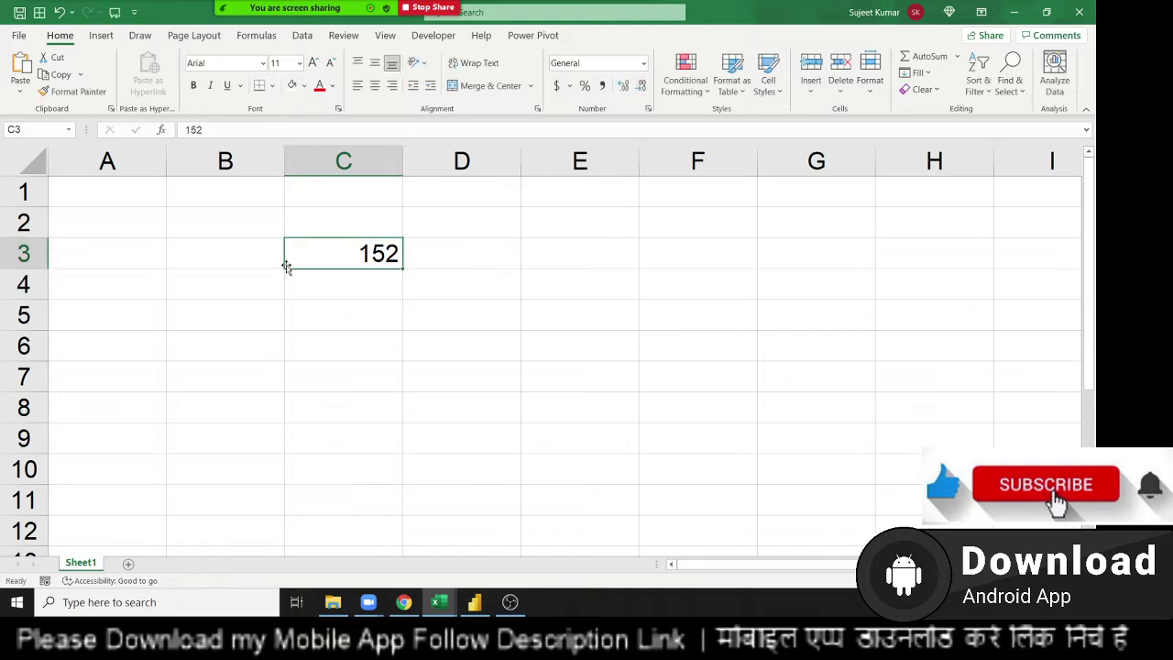
pyautogui.click(295, 7)
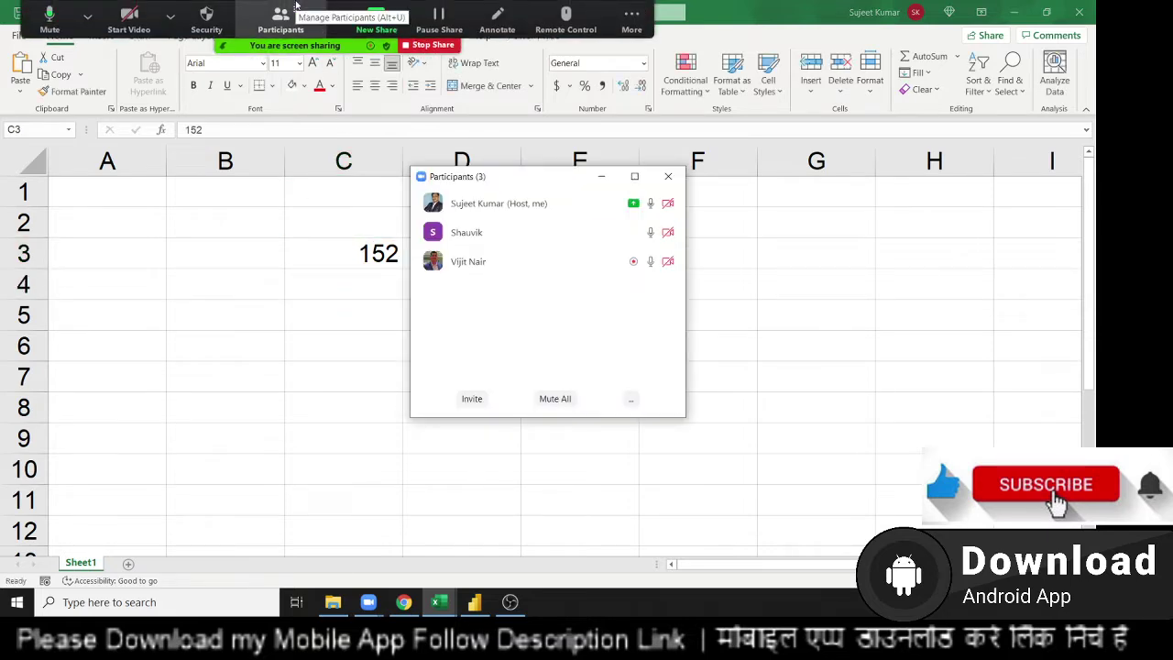
pyautogui.click(668, 176)
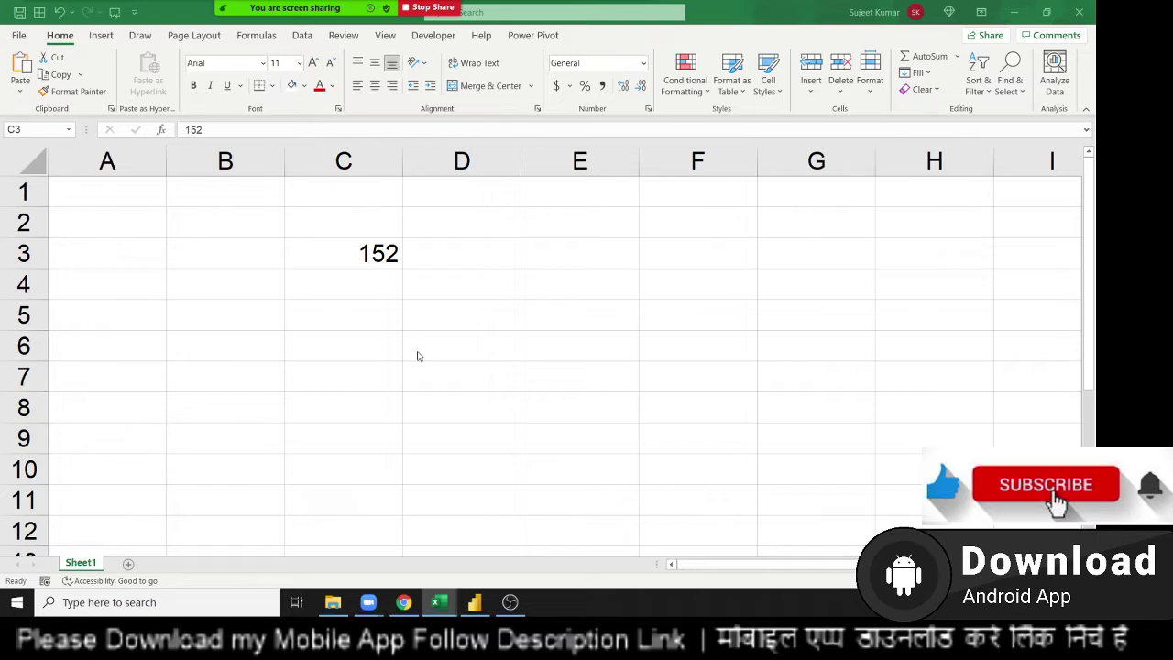
pyautogui.click(377, 266)
# Step: Change C3 to 1500 and type the text 'MRP 1500' in C5
pyautogui.write('1500')
pyautogui.press('Return')
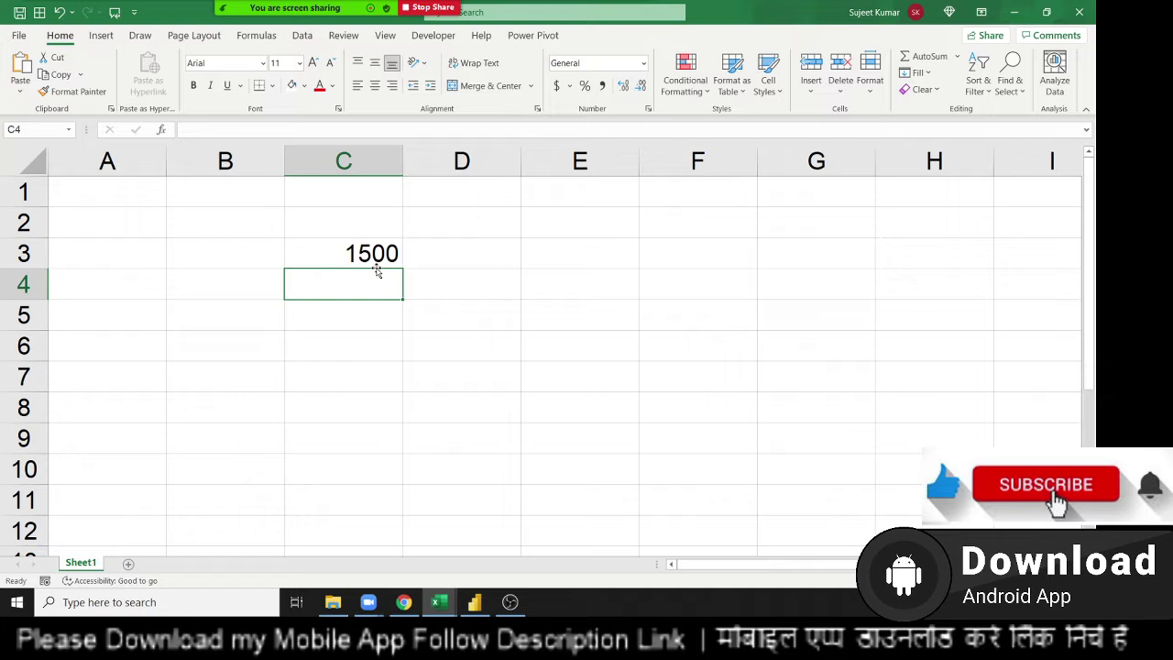
pyautogui.press('Return')
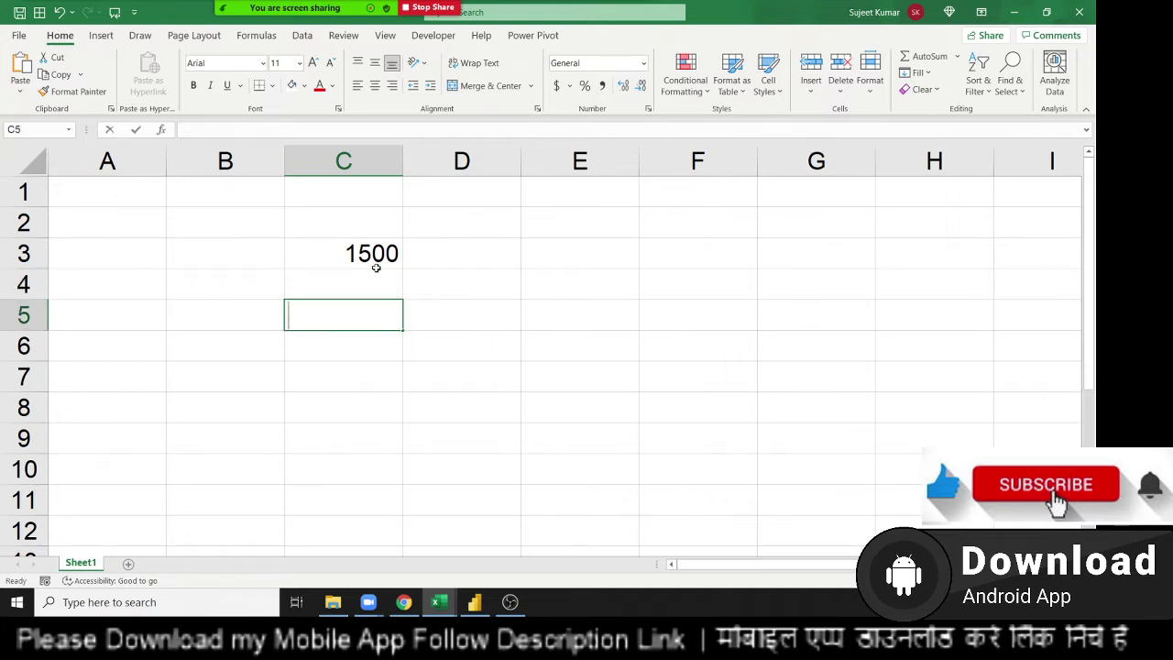
pyautogui.write('MRP 150')
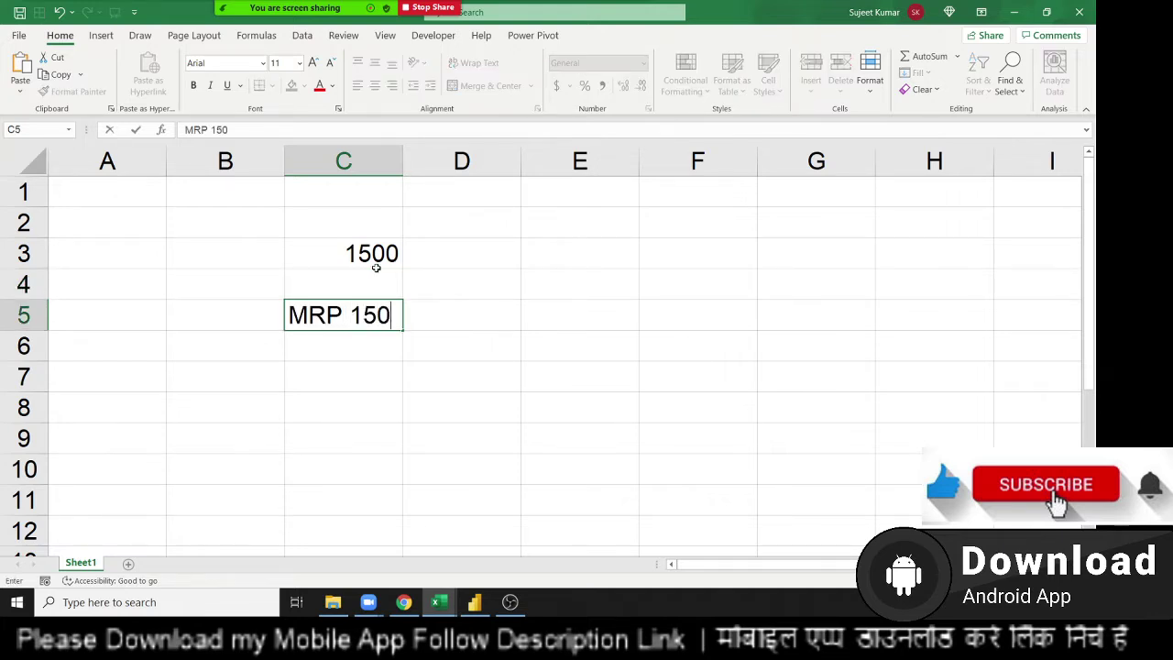
pyautogui.write('0')
pyautogui.press('Return')
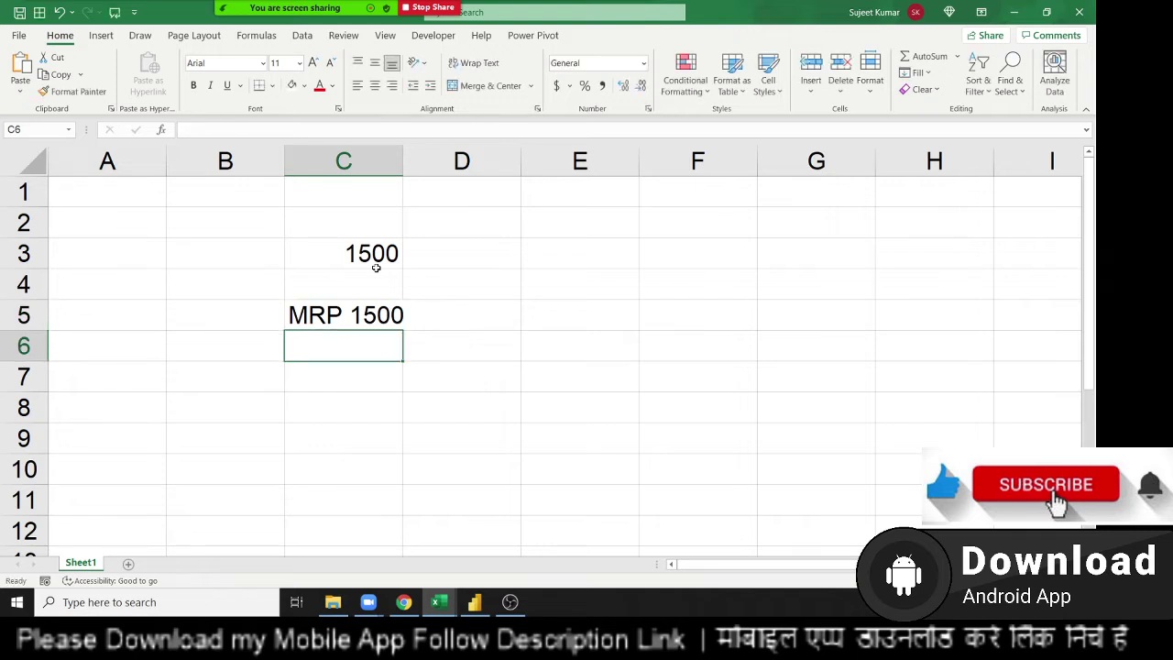
# Step: Enter =C5+20 in C6 to show the #VALUE! error, then select C5:C6
pyautogui.press('Up')
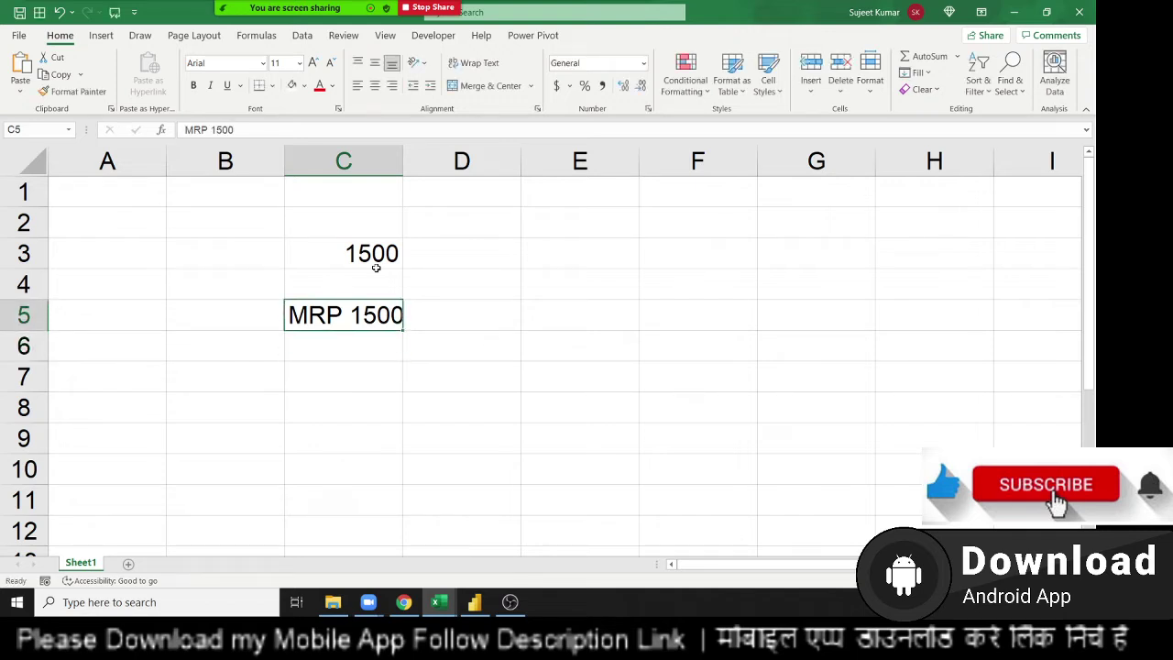
pyautogui.press('Down')
pyautogui.press('Up')
pyautogui.press('F2')
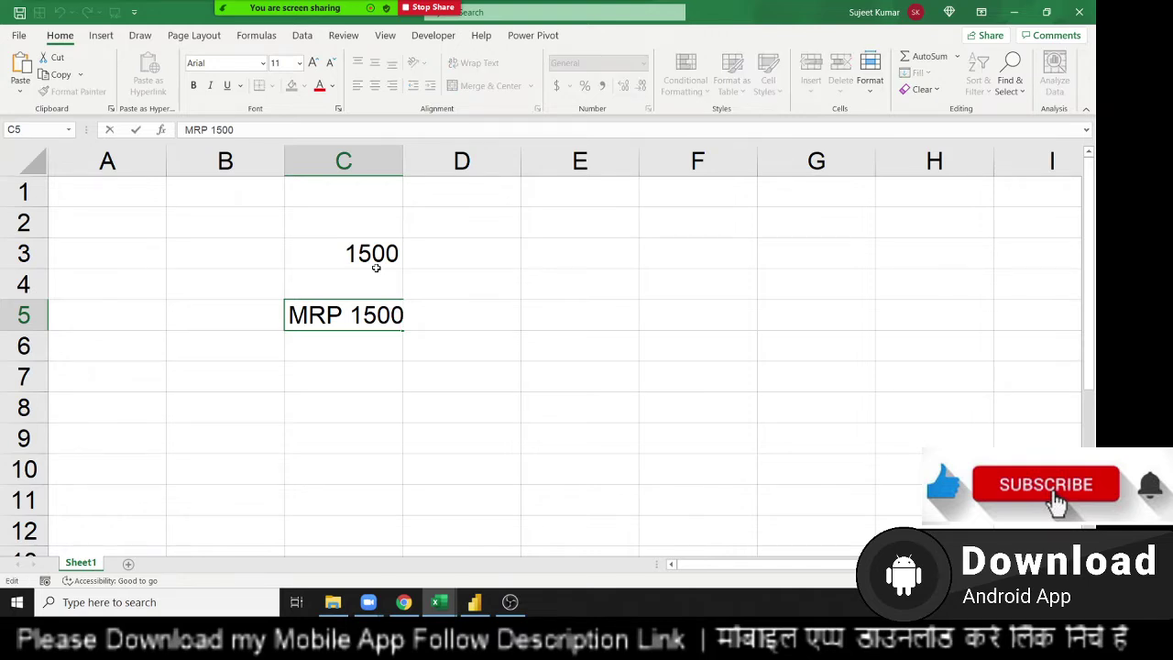
pyautogui.press('Return')
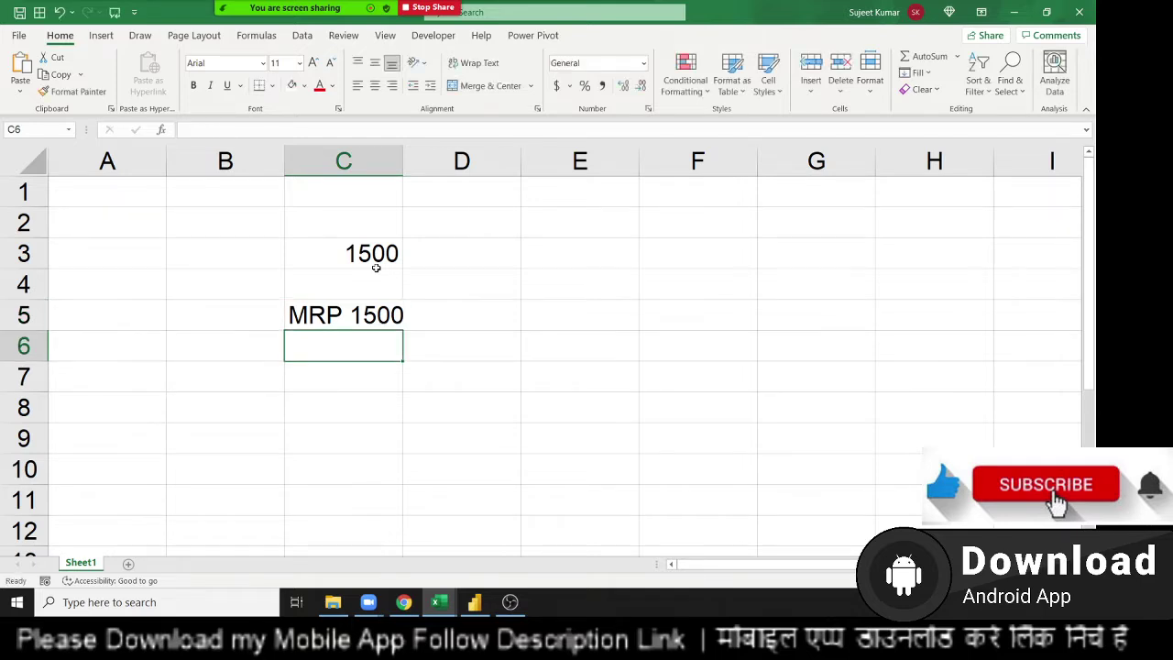
pyautogui.write('=C5+')
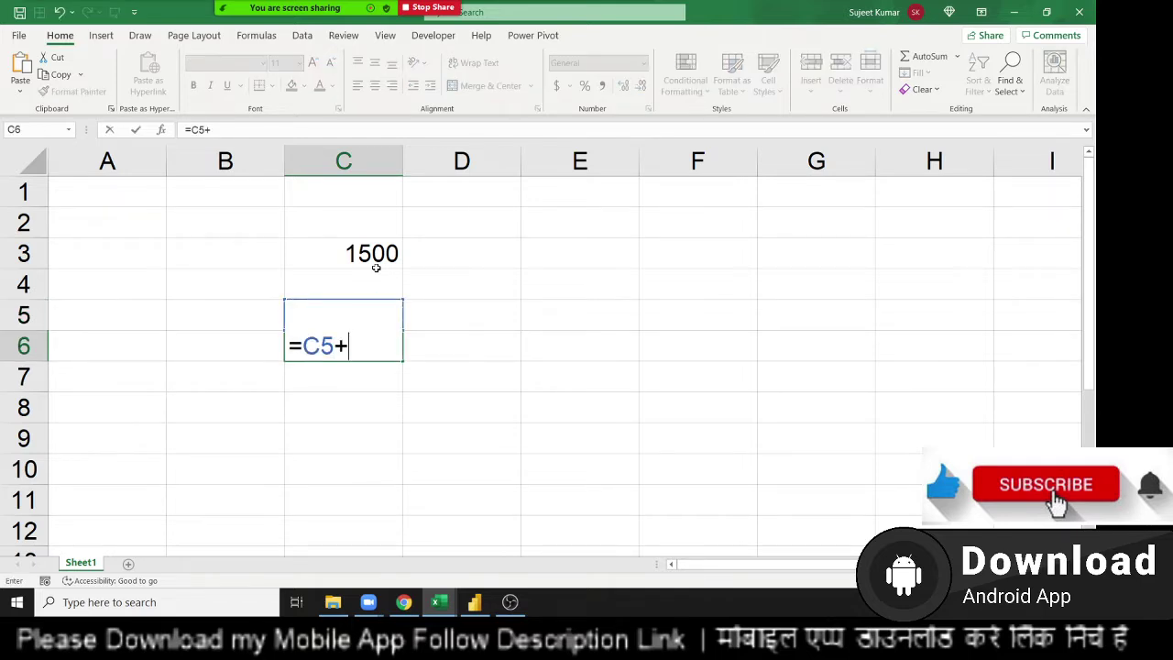
pyautogui.write('20')
pyautogui.press('Return')
pyautogui.press('Up')
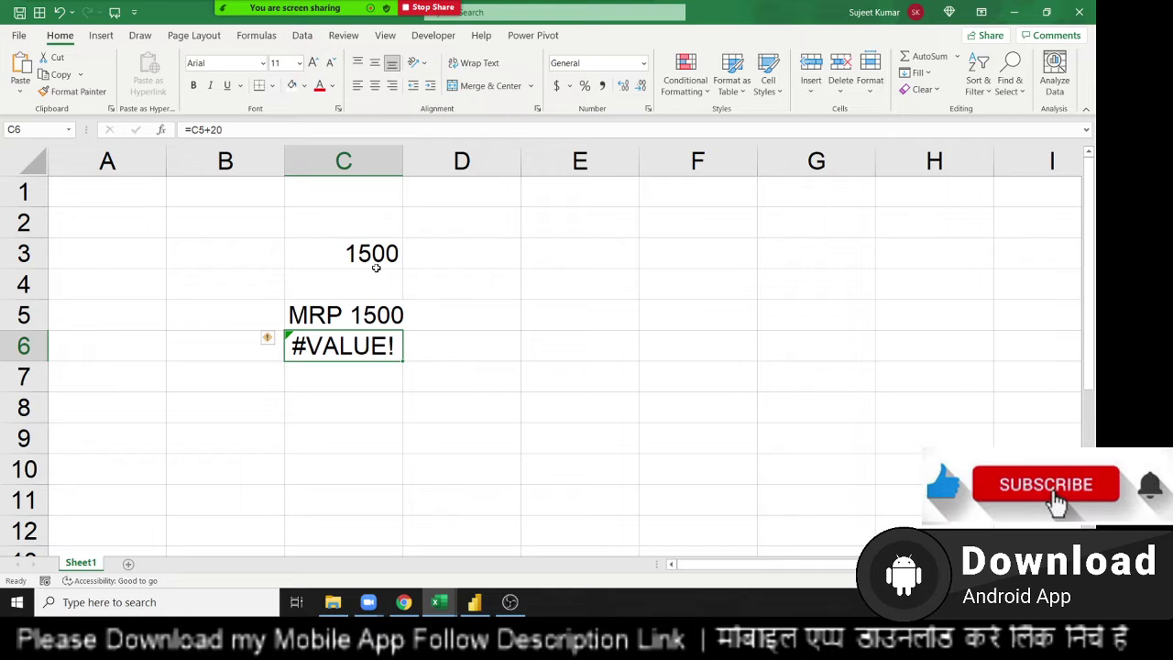
pyautogui.press('Up')
pyautogui.hotkey('shift', 'Down')
# Step: Clear C5:C6 and give C3 the custom number format "MRP"
pyautogui.press('Delete')
pyautogui.press('Up')
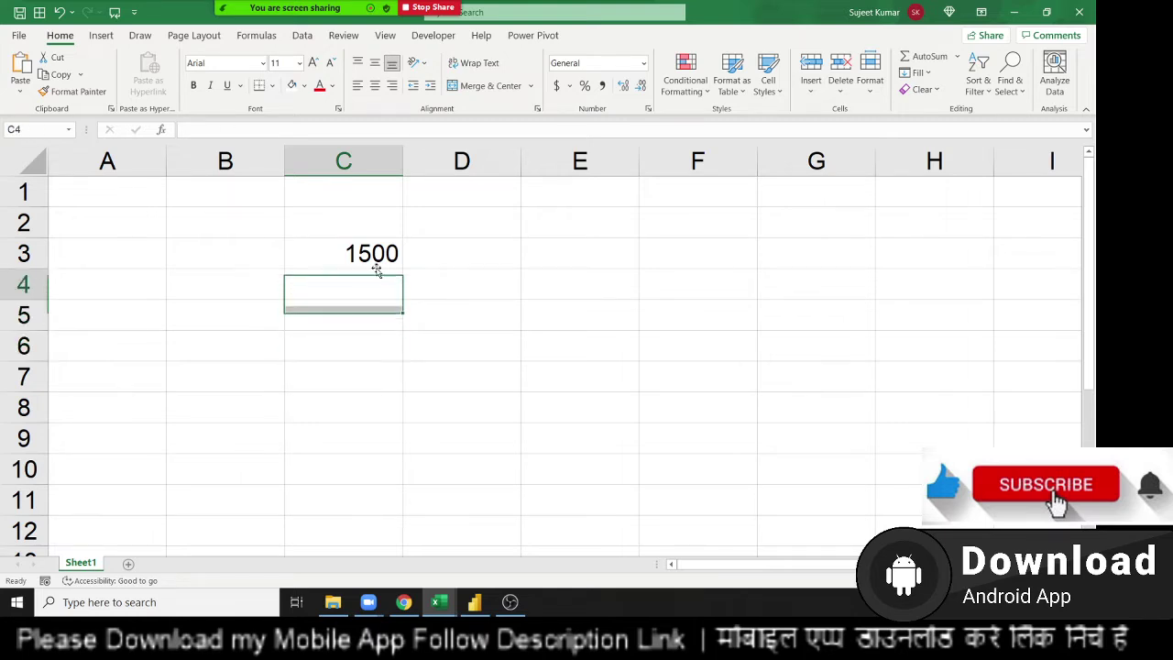
pyautogui.press('Up')
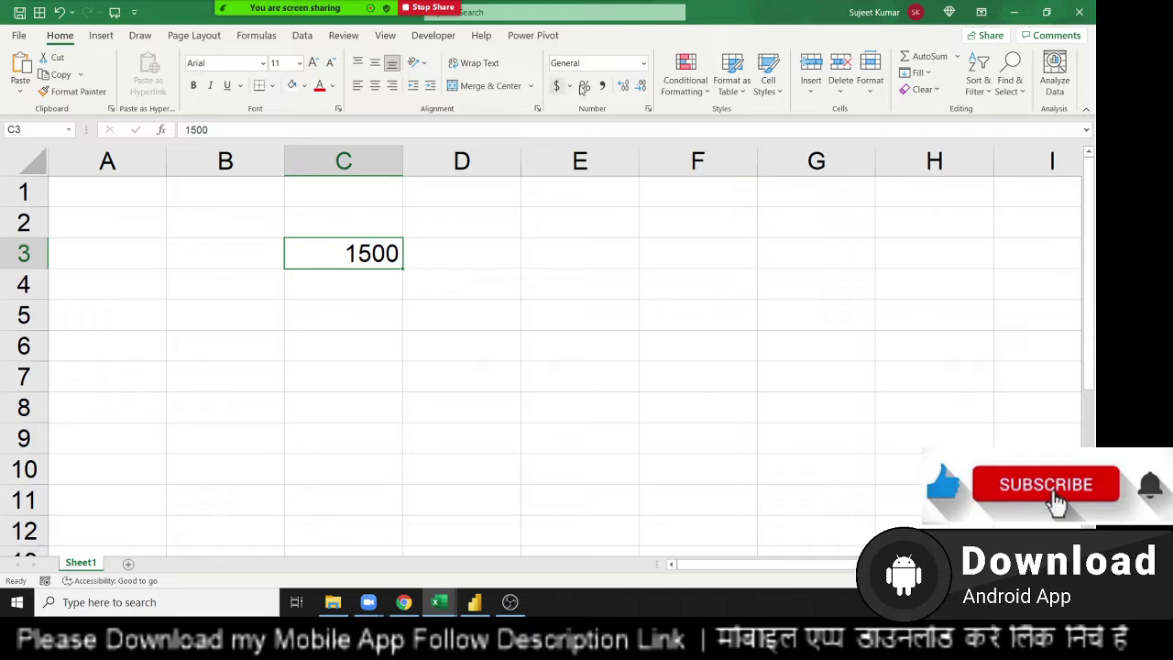
pyautogui.click(649, 110)
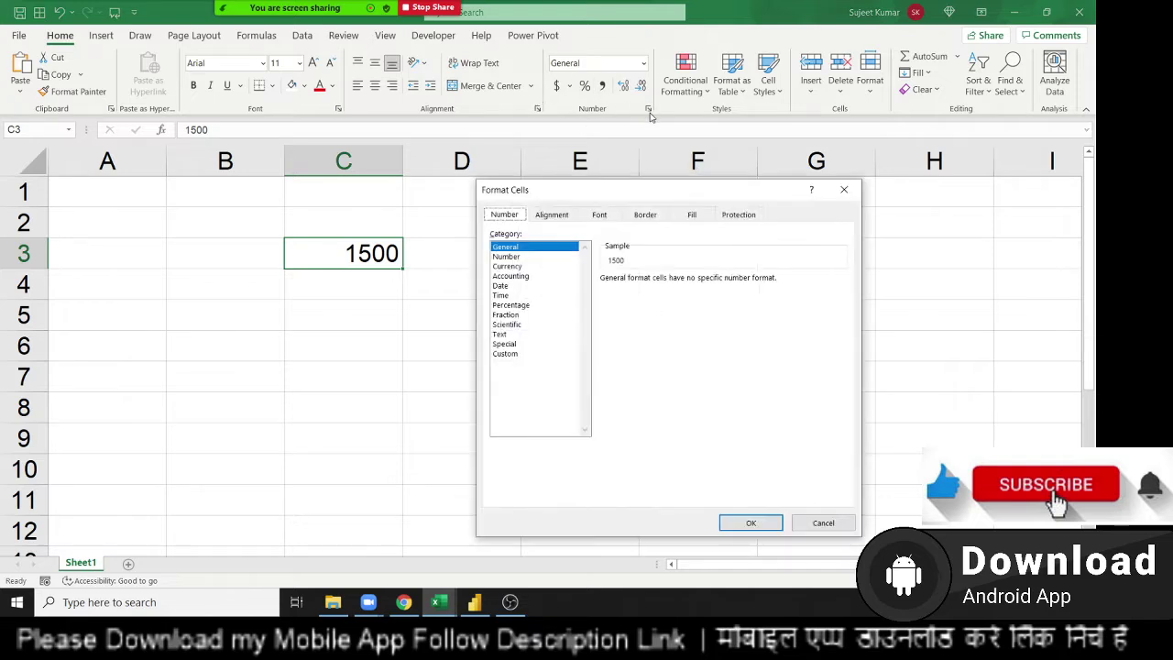
pyautogui.click(495, 354)
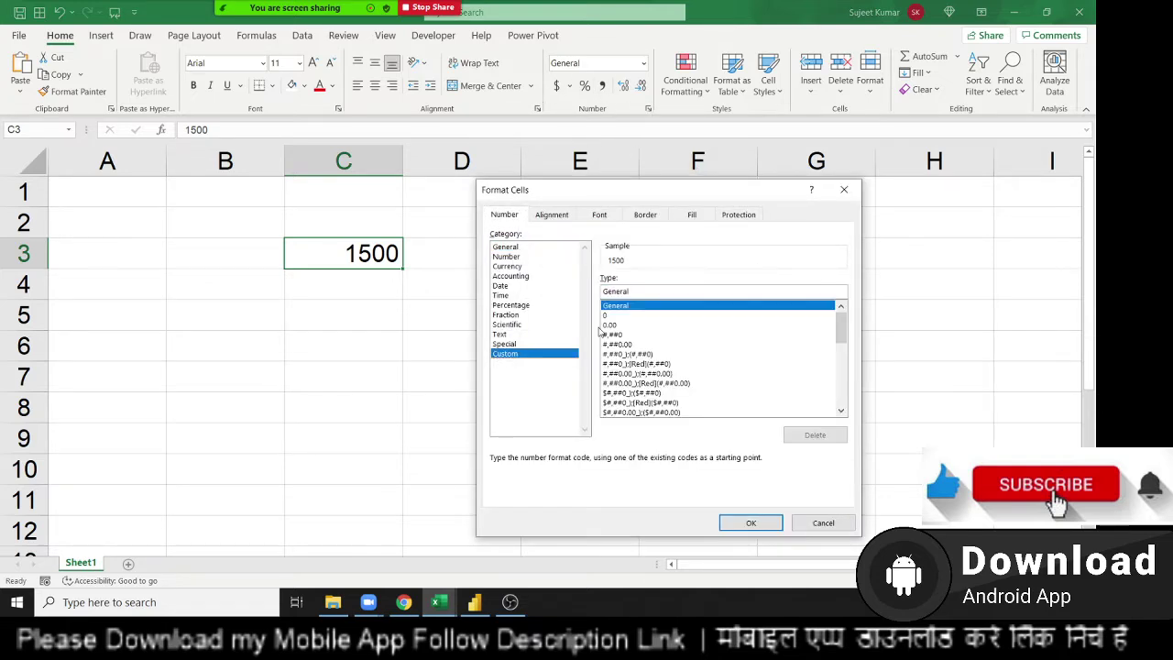
pyautogui.doubleClick(628, 292)
pyautogui.write('"')
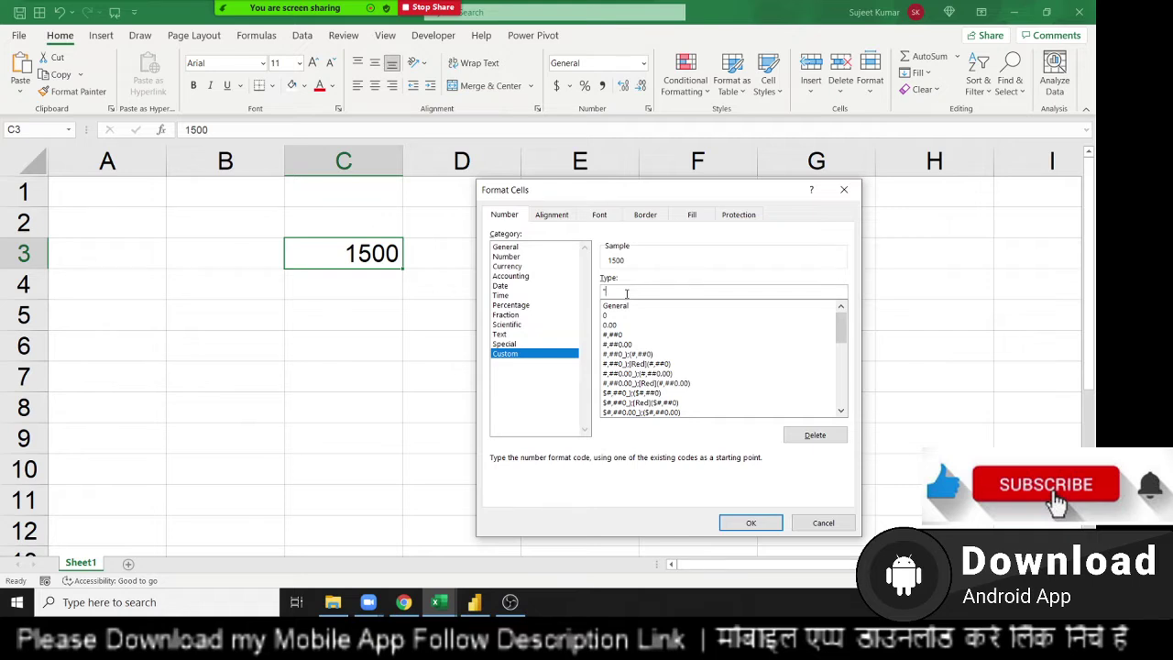
pyautogui.write('MRP')
pyautogui.write('"')
pyautogui.click(774, 523)
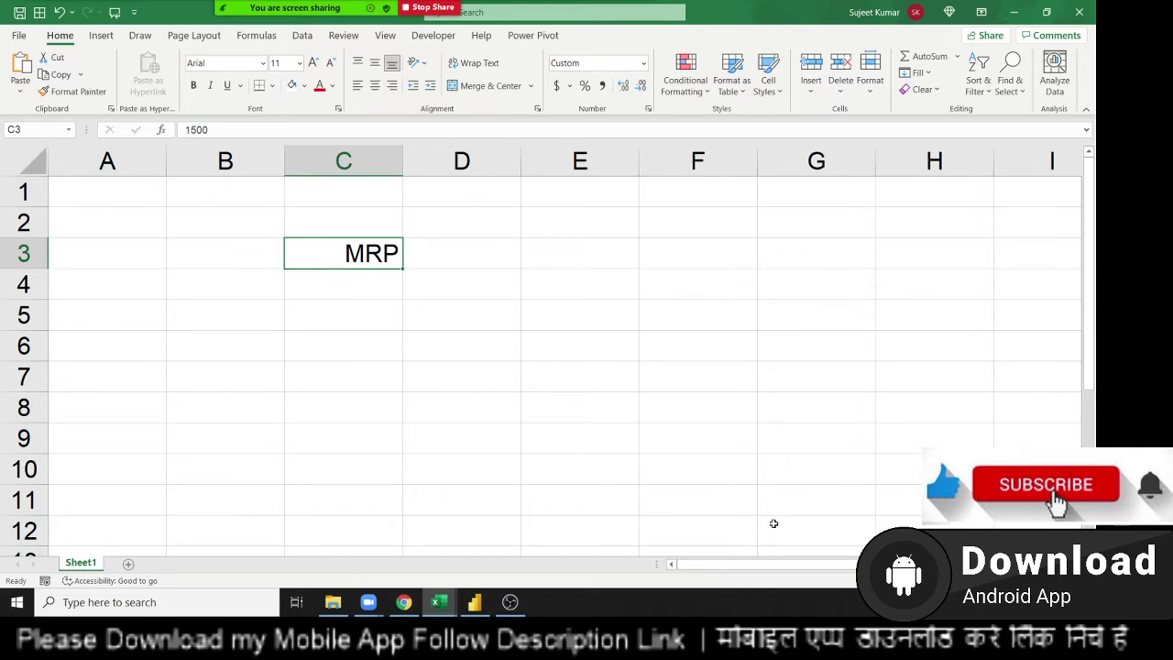
# Step: Extend C3's custom format to "MRP" 0 so it displays MRP 1500
pyautogui.click(648, 109)
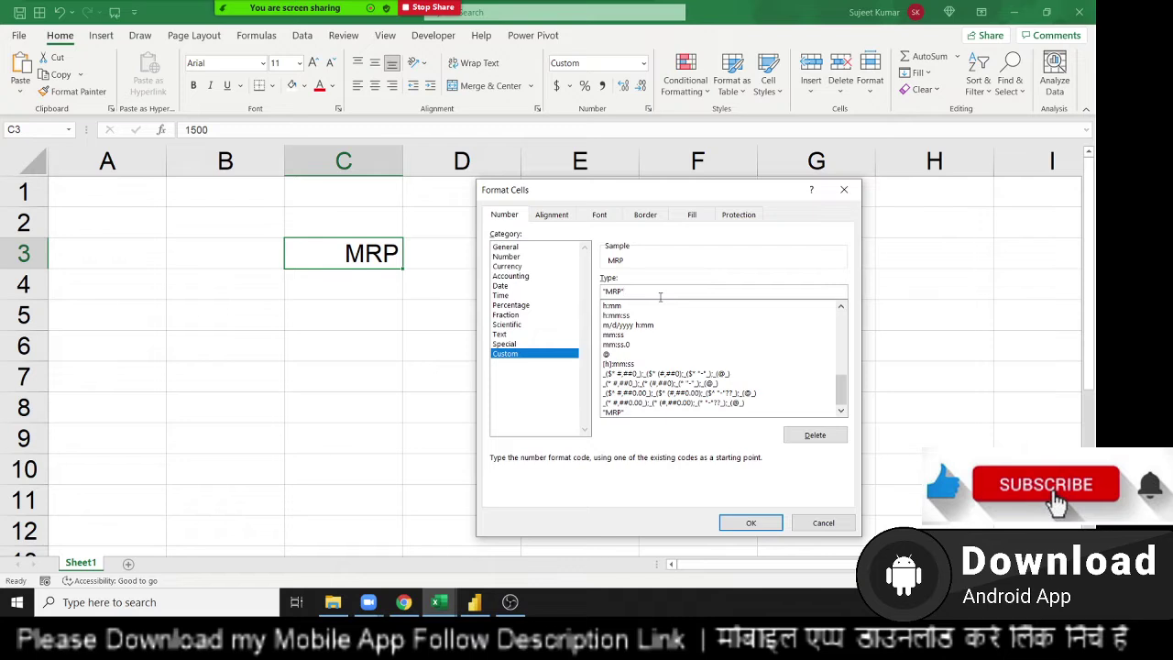
pyautogui.write('0')
pyautogui.press('Return')
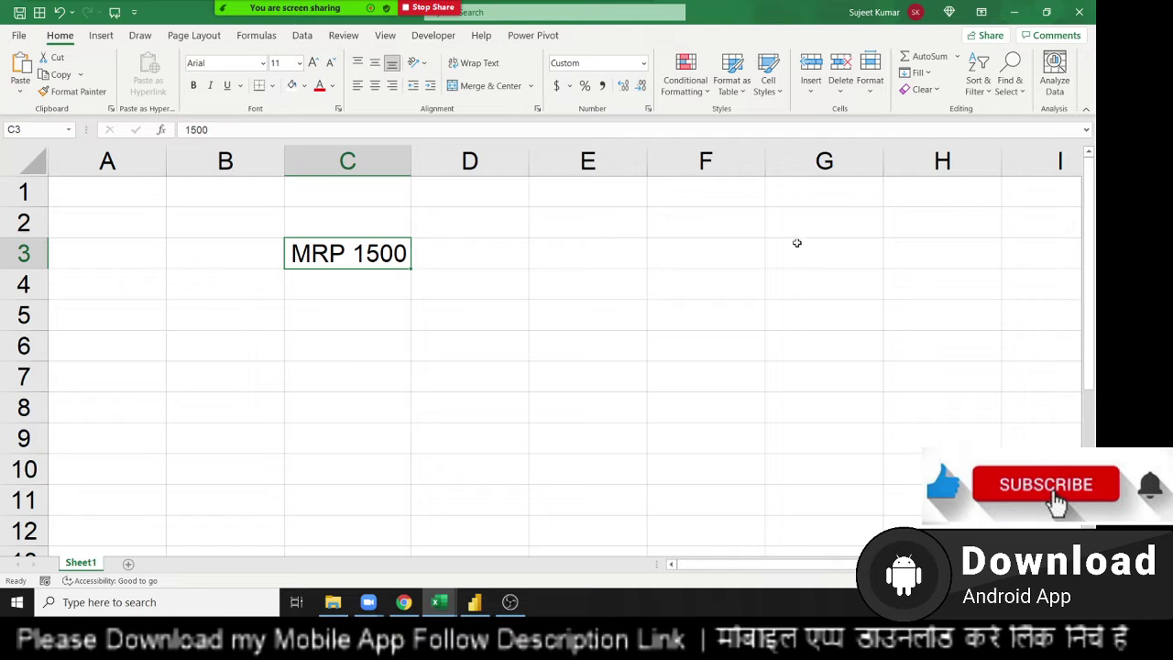
pyautogui.click(648, 109)
pyautogui.click(684, 292)
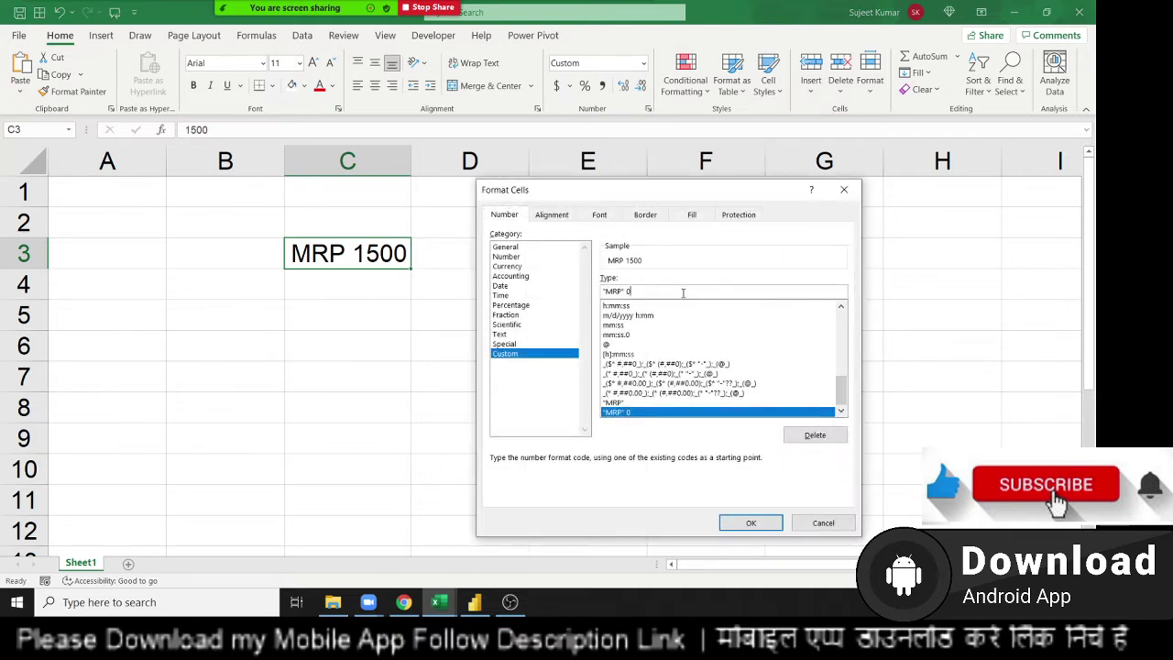
pyautogui.press('Return')
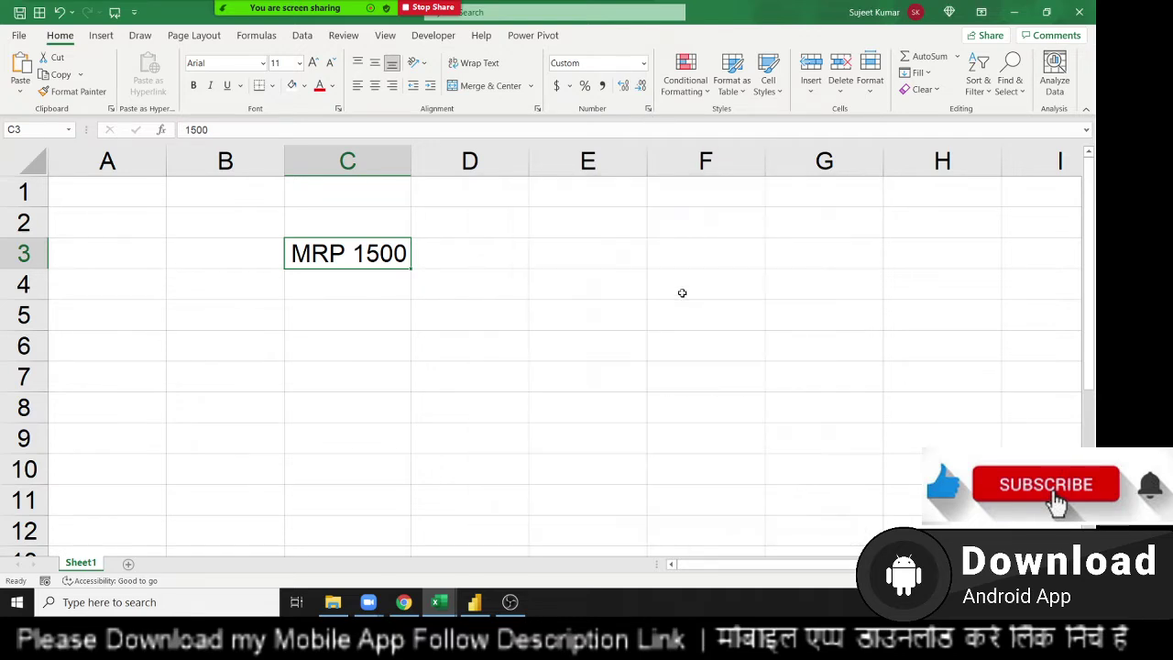
# Step: Enter 5 in C3 and change its format to "MRP" # so it shows MRP 5
pyautogui.write('5')
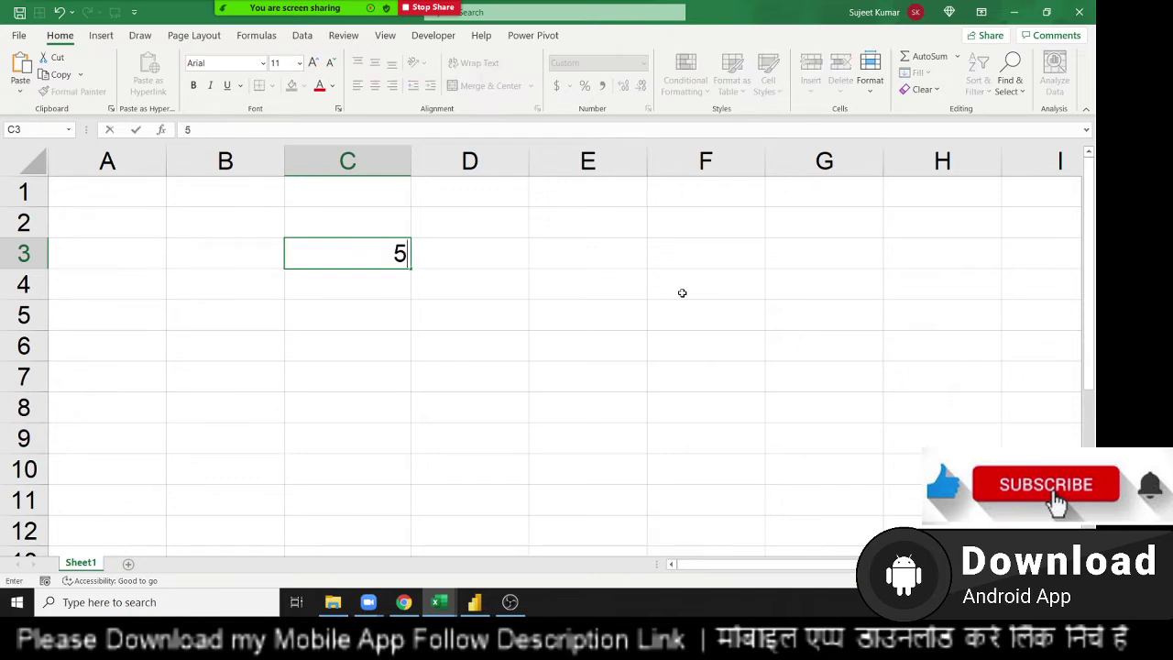
pyautogui.press('Return')
pyautogui.press('Up')
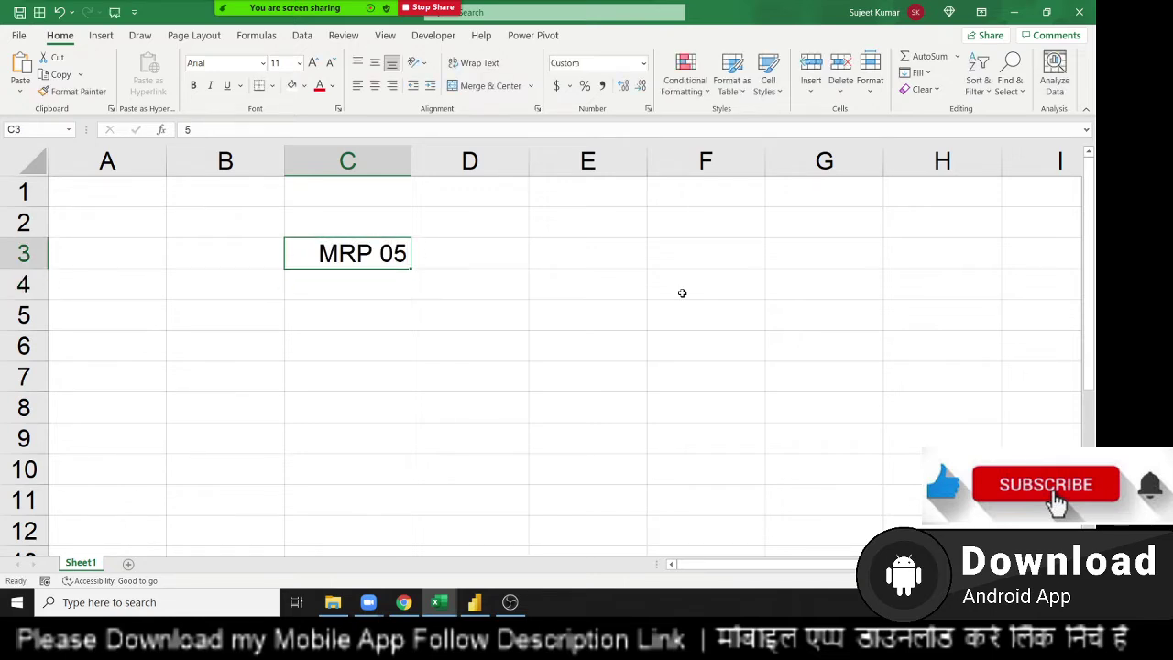
pyautogui.click(648, 108)
pyautogui.doubleClick(631, 291)
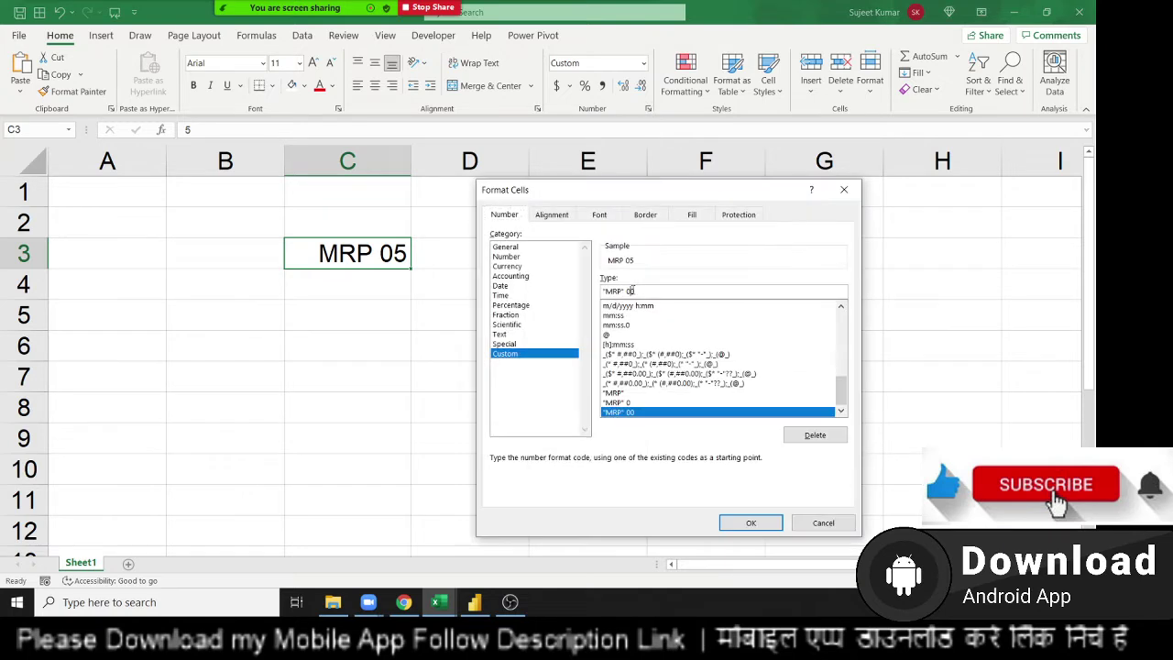
pyautogui.press('BackSpace')
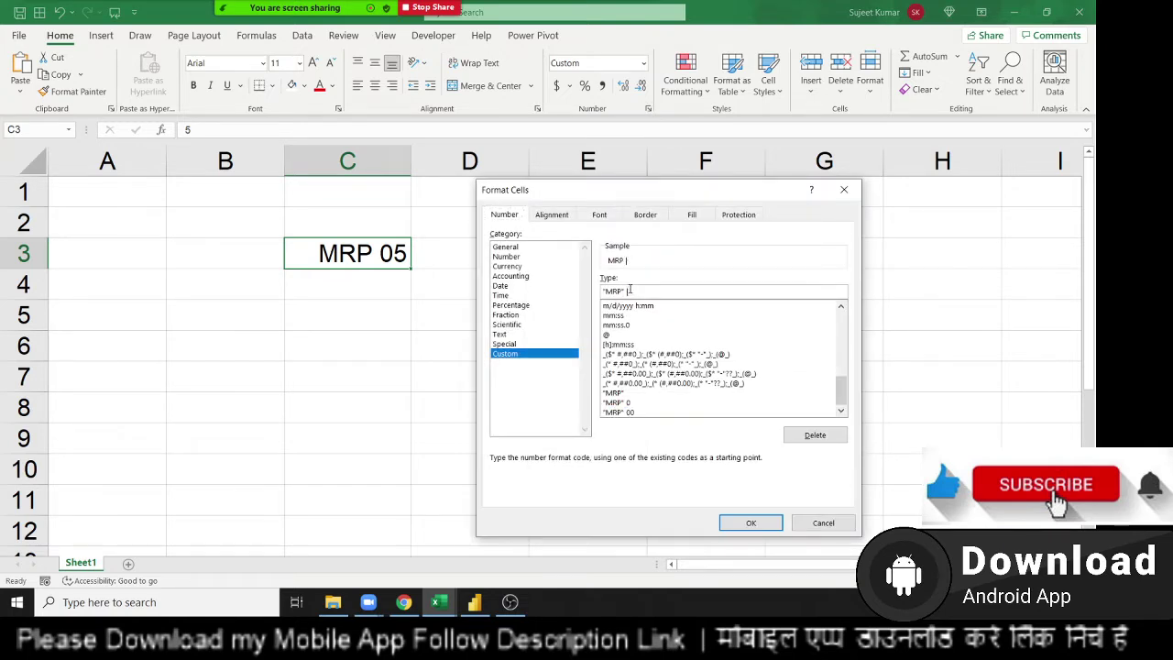
pyautogui.write('#')
pyautogui.press('Return')
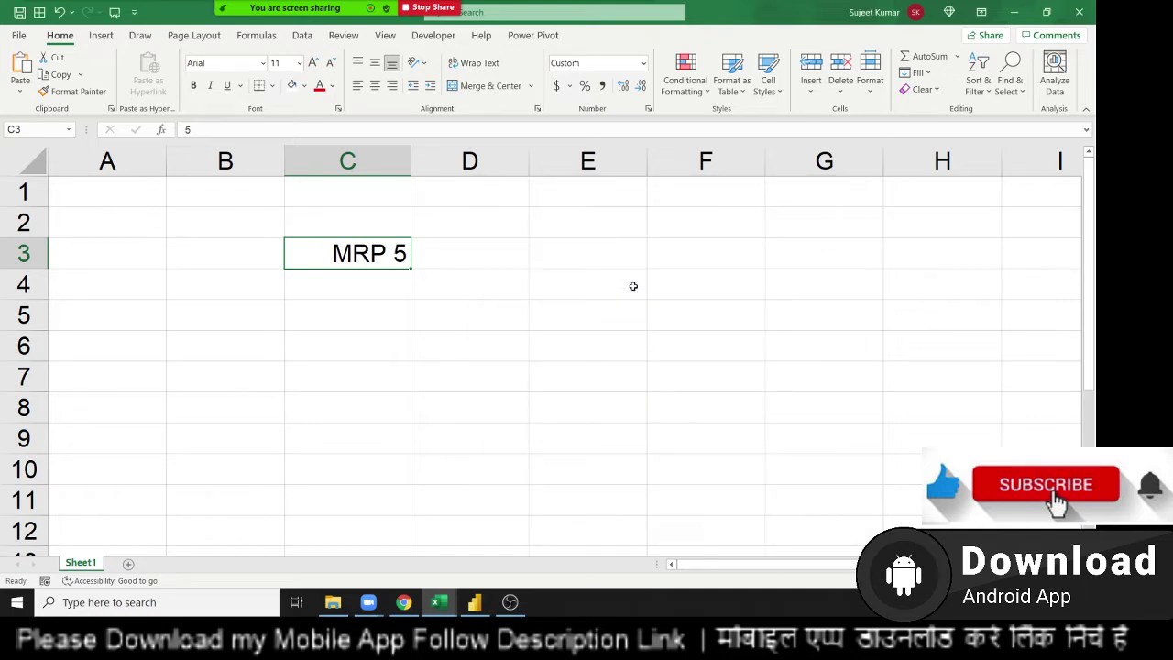
# Step: Change C3's custom format to "MRP" 000 for three-digit padding
pyautogui.click(648, 108)
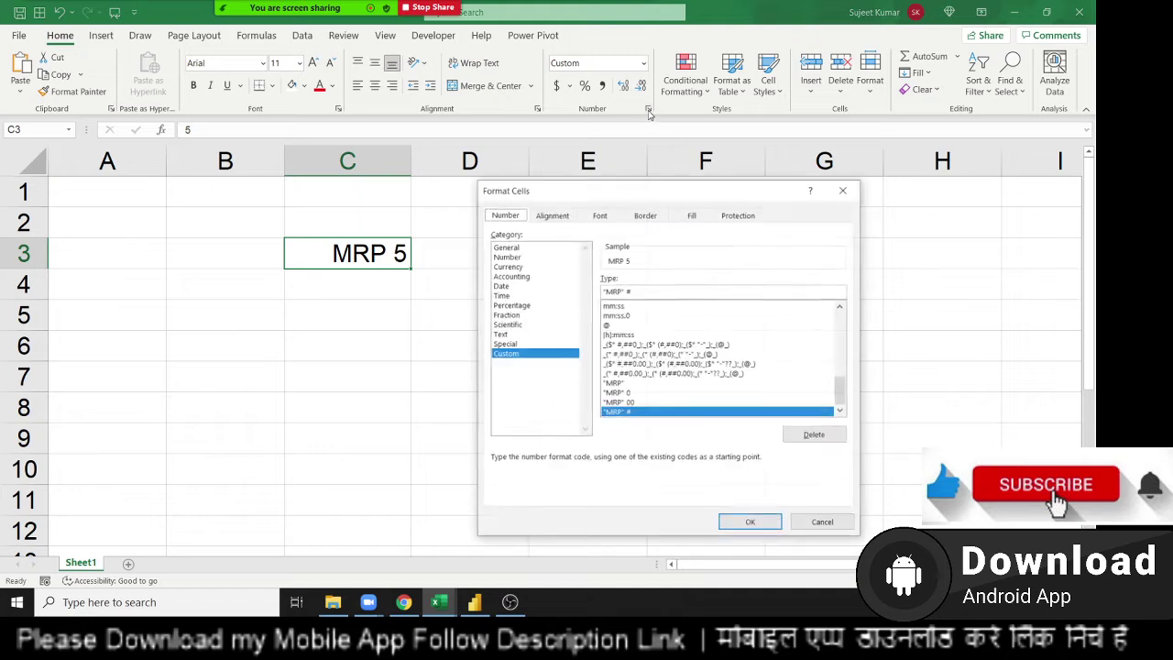
pyautogui.click(645, 293)
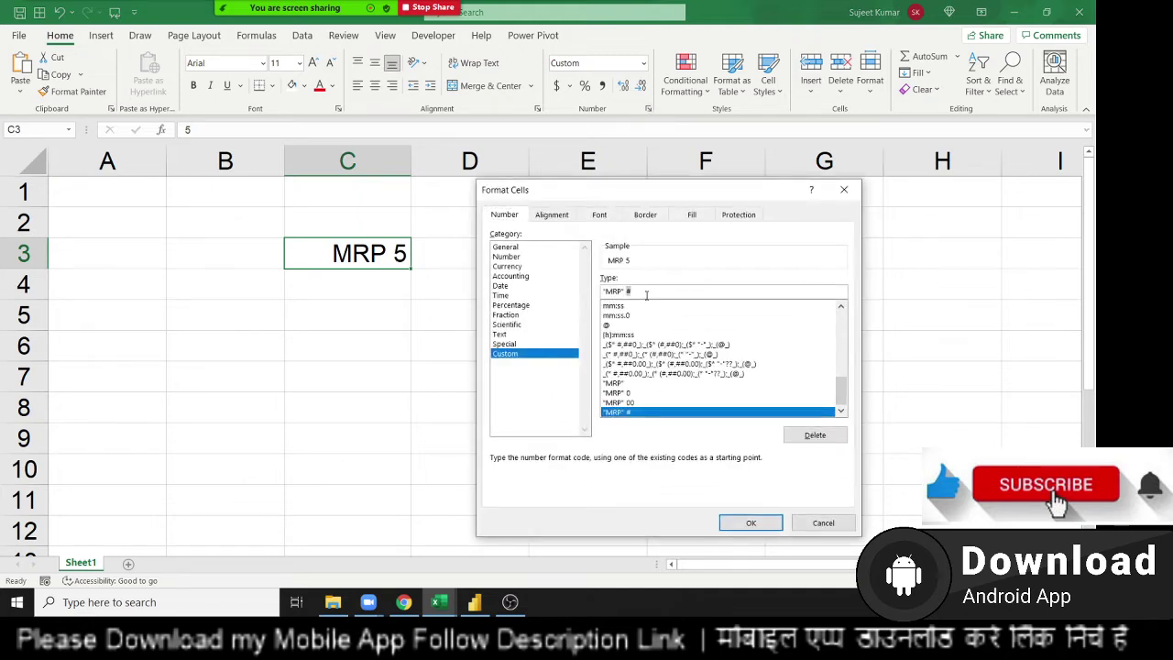
pyautogui.press('BackSpace')
pyautogui.write('00')
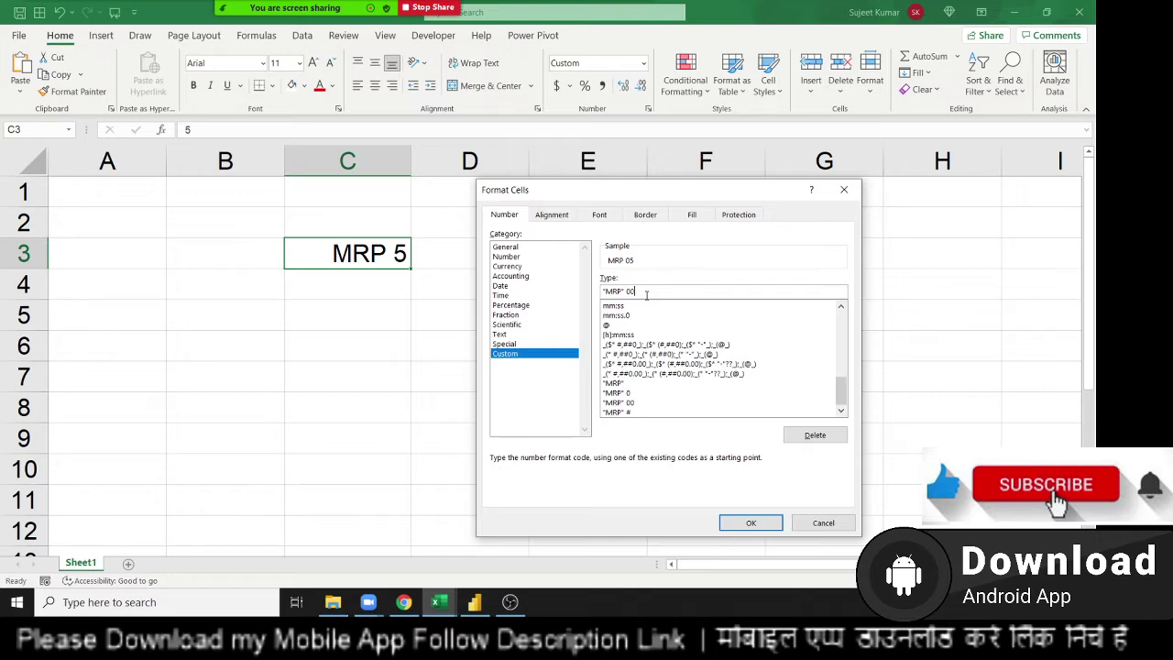
pyautogui.write('0')
pyautogui.press('Return')
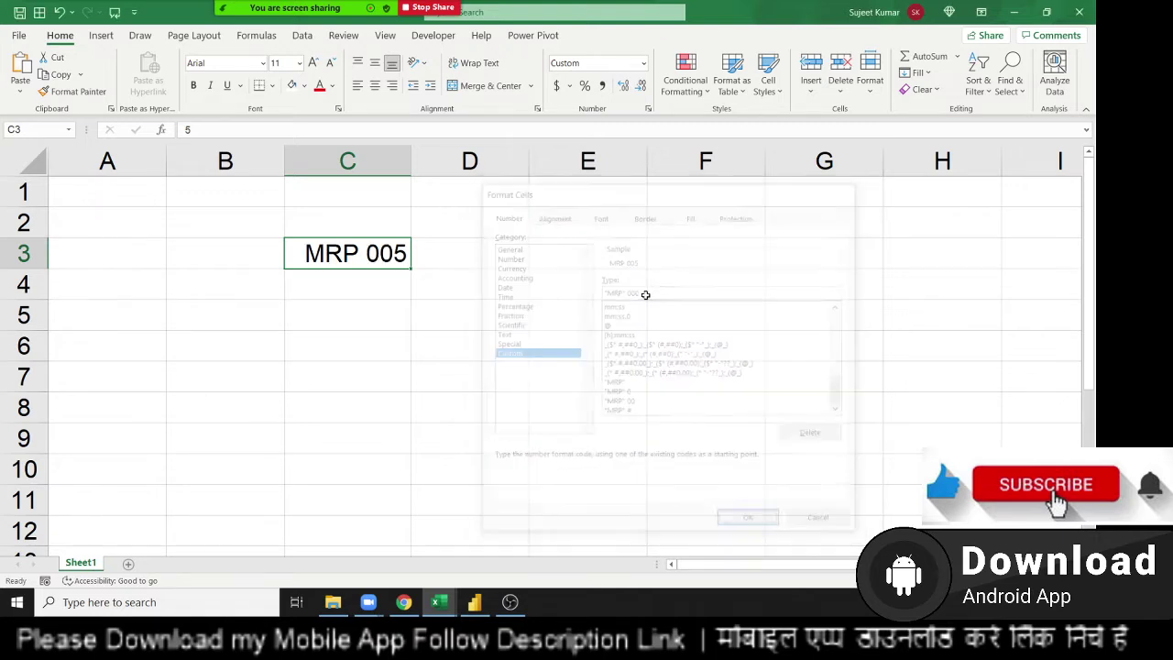
# Step: Enter 10 in C3 and change its format to "MRP" ### so it reads MRP 10
pyautogui.write('10')
pyautogui.press('Return')
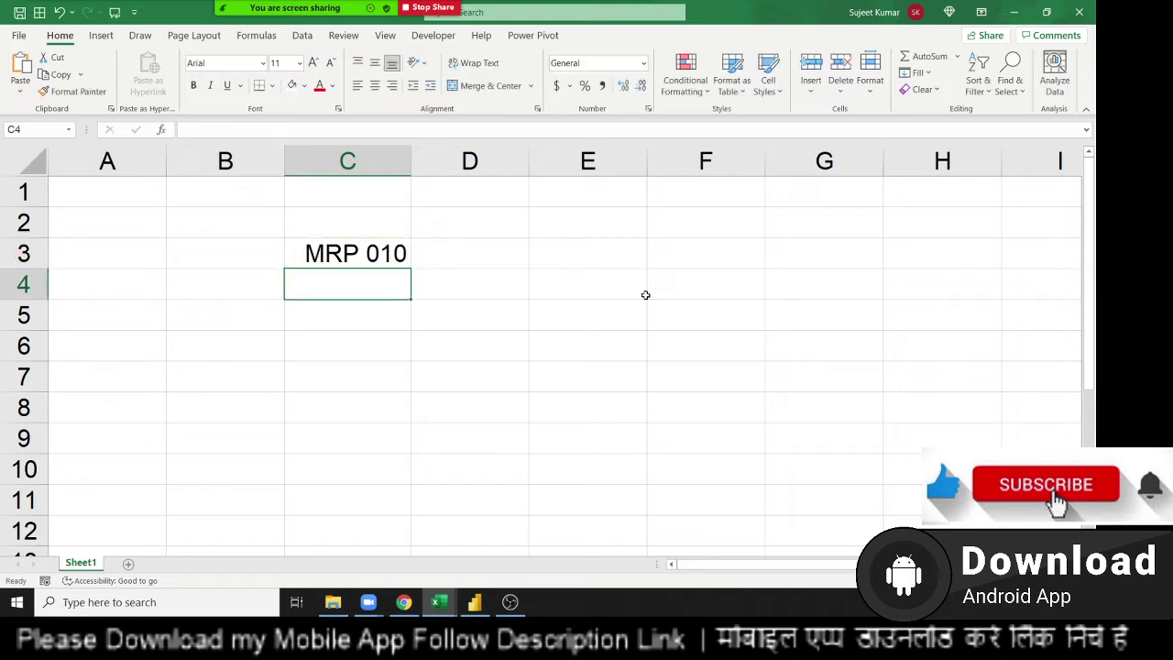
pyautogui.press('Up')
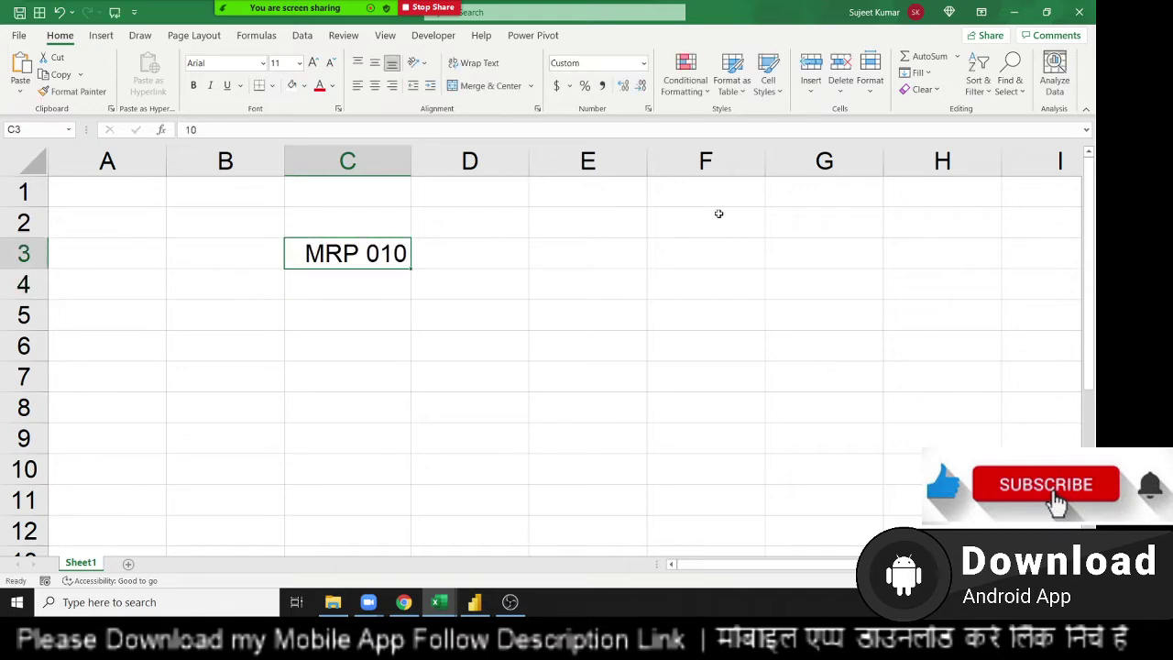
pyautogui.click(648, 109)
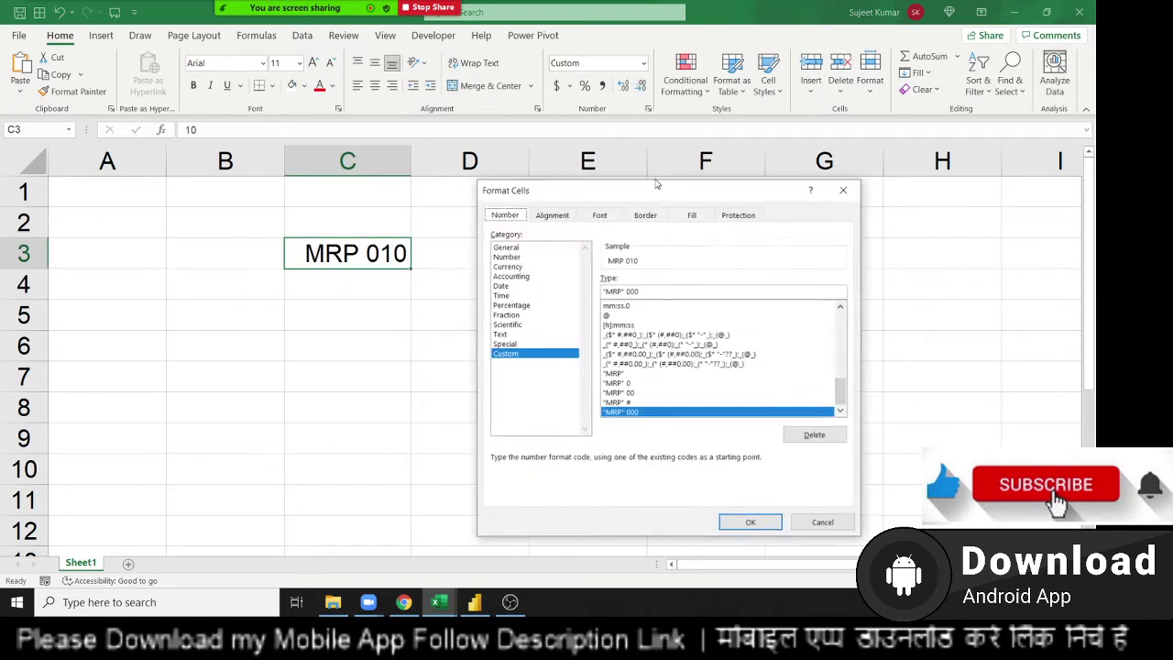
pyautogui.doubleClick(639, 291)
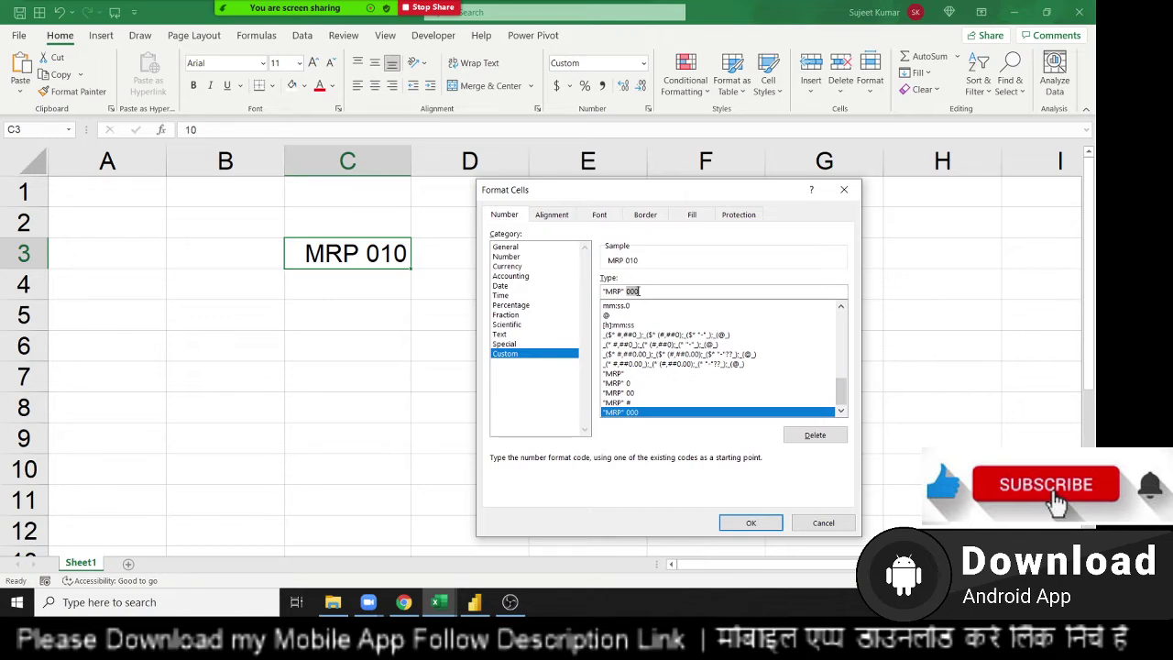
pyautogui.write('###')
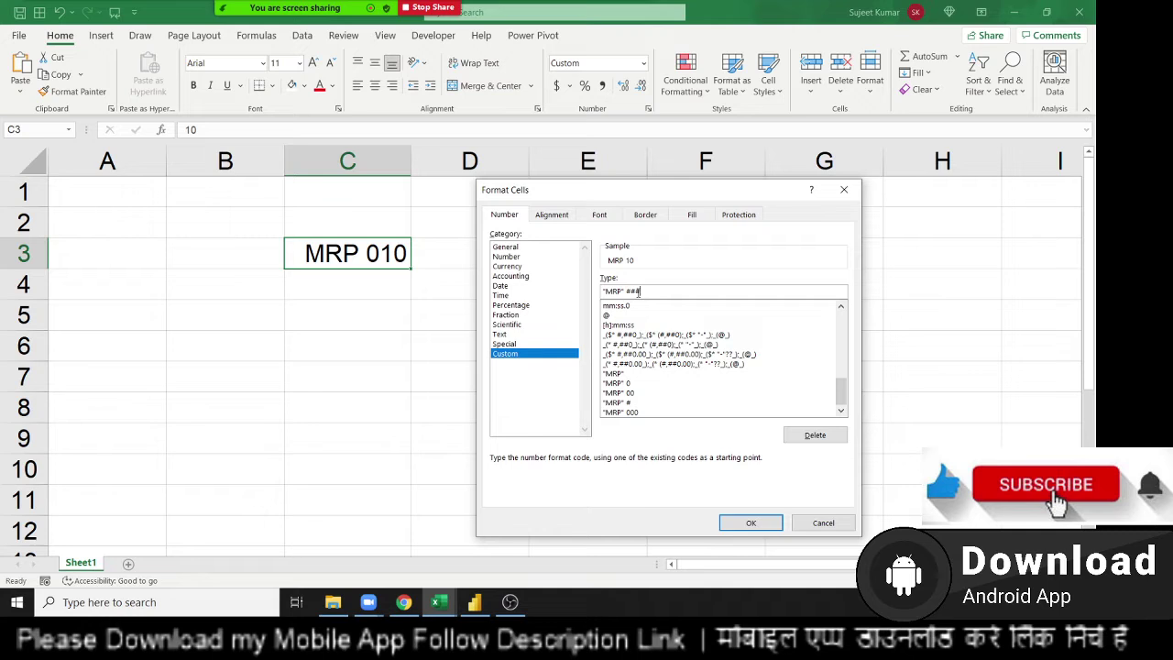
pyautogui.press('Return')
# Step: Enter 54.63 in D5 and bring up its Custom number formats
pyautogui.press('Down')
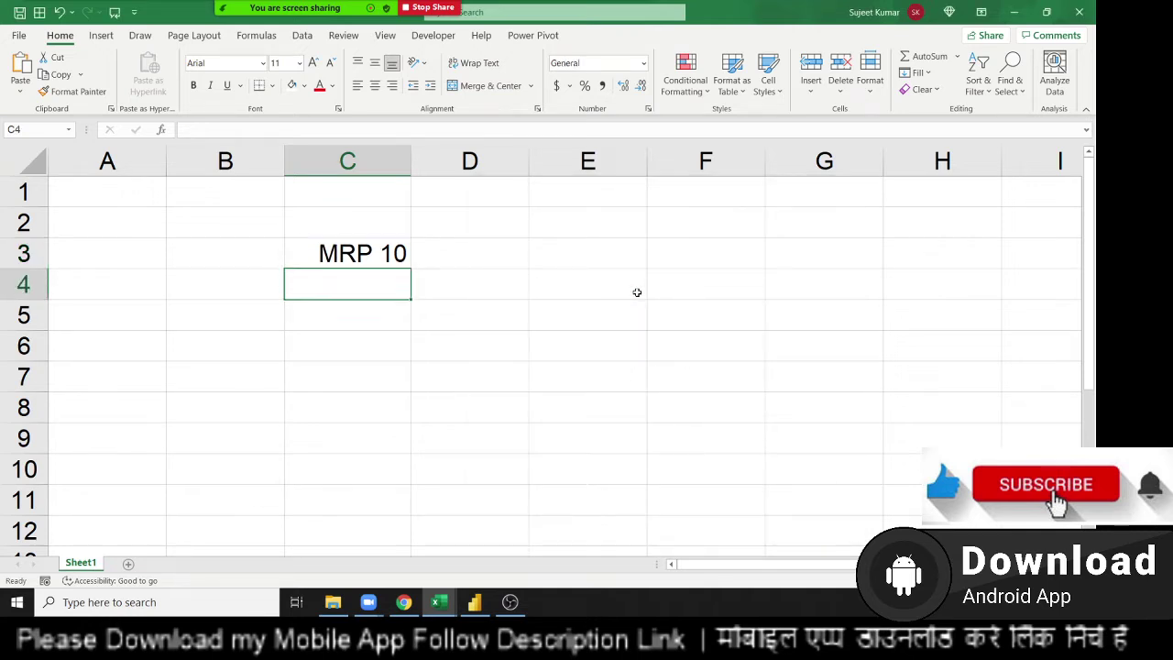
pyautogui.press('Right')
pyautogui.press('Down')
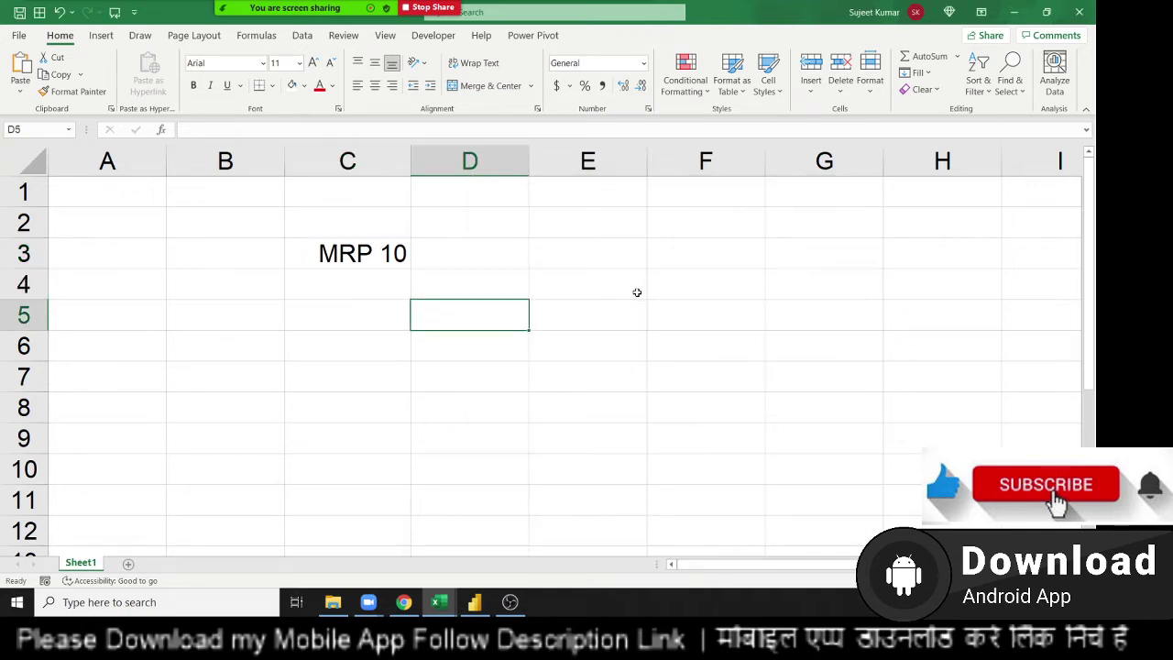
pyautogui.write('54.63')
pyautogui.press('Return')
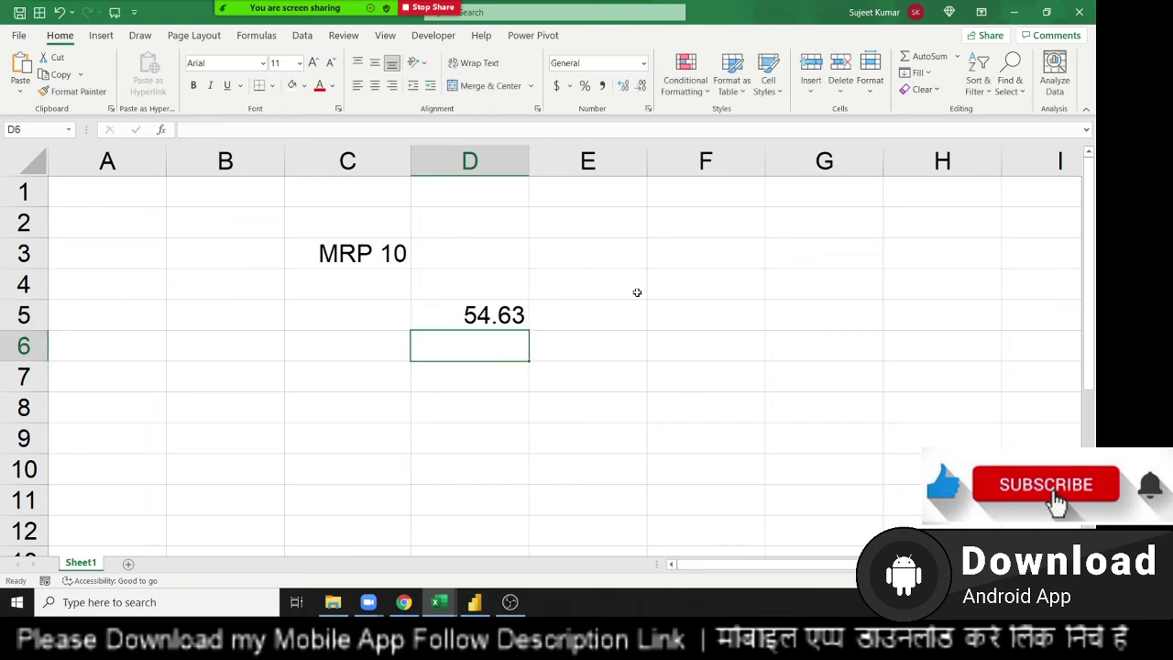
pyautogui.press('Up')
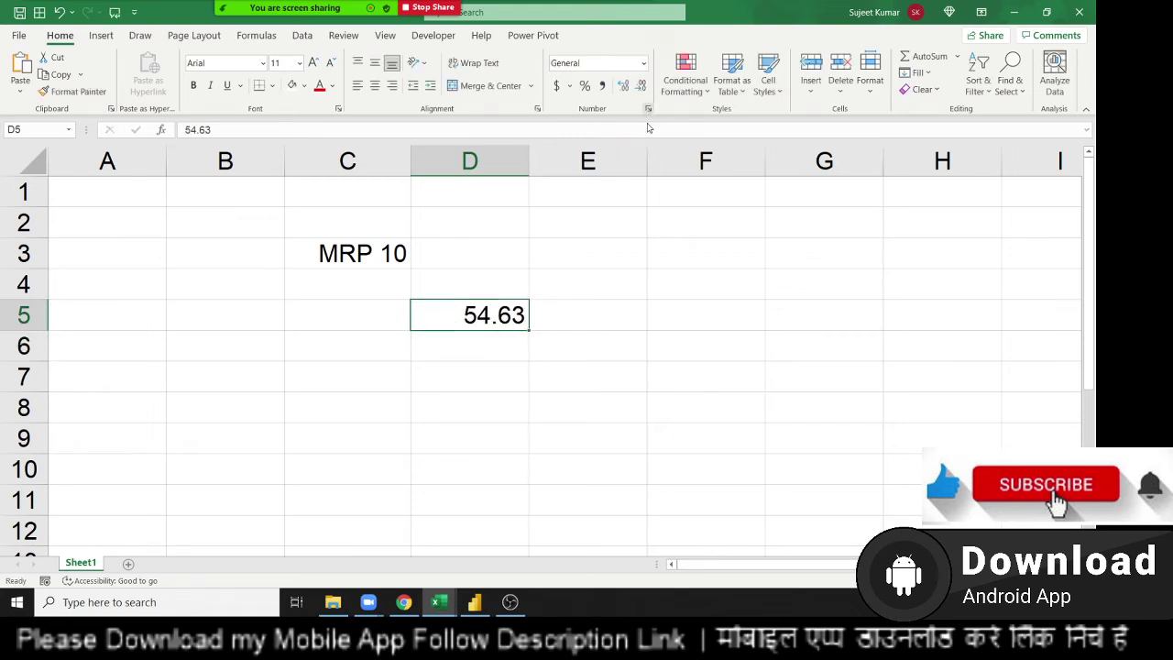
pyautogui.click(648, 108)
pyautogui.click(520, 353)
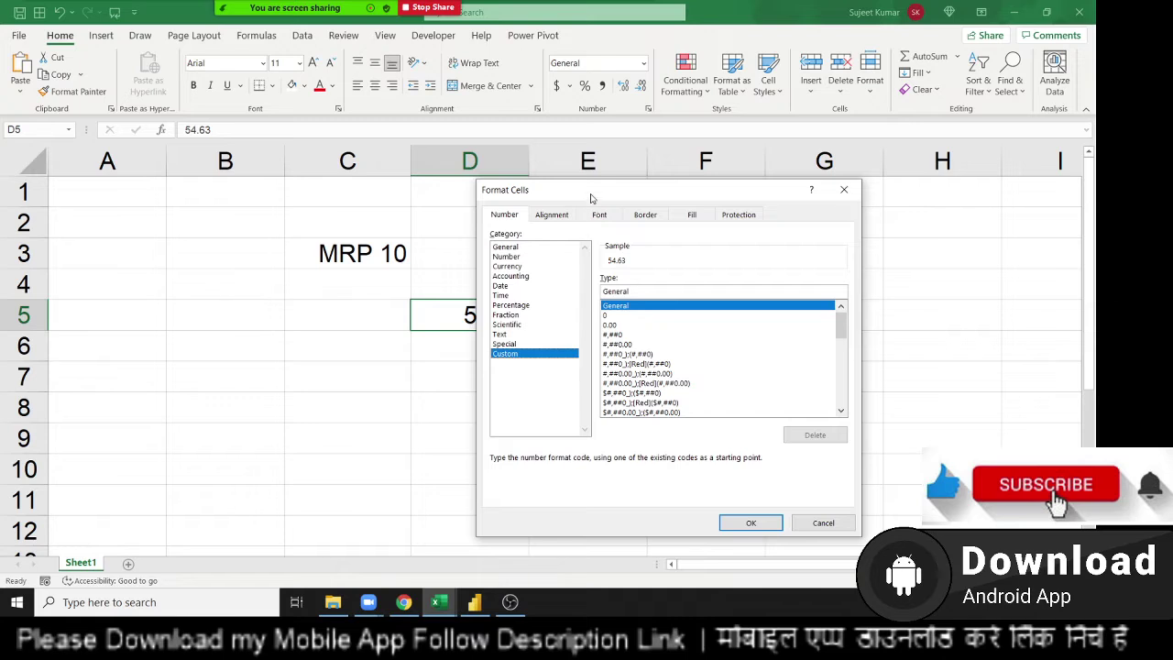
# Step: Give D5 the format 0# "Rupees" .00 "Paise", showing 54 Rupees .63 Paise
pyautogui.moveTo(591, 196); pyautogui.dragTo(683, 181)
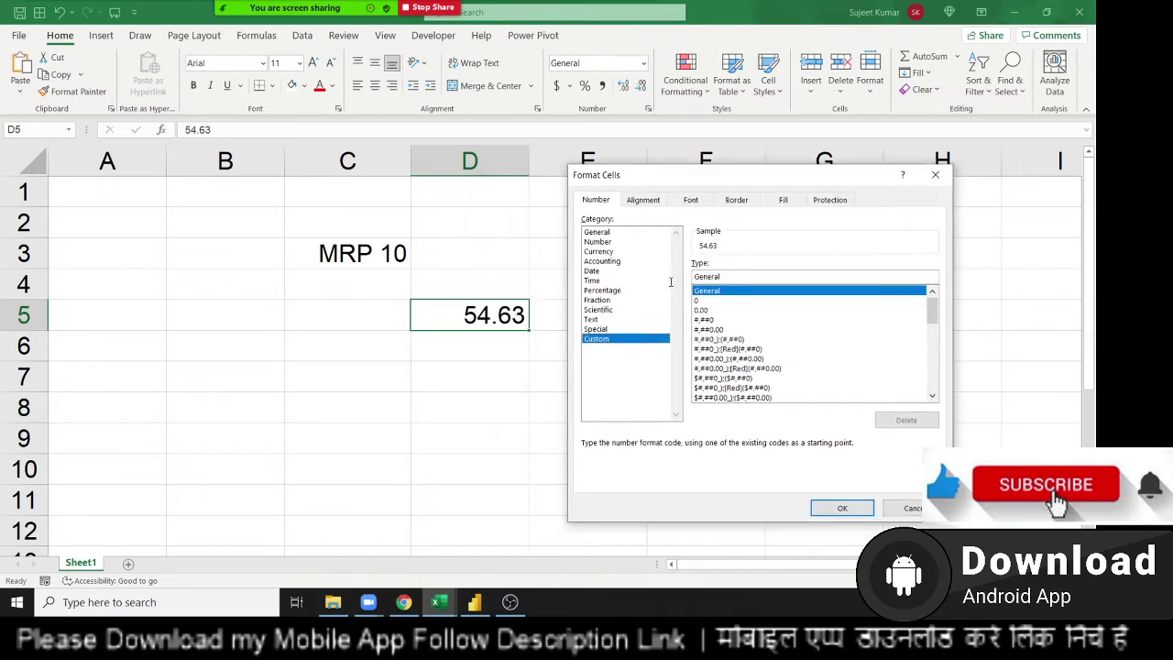
pyautogui.press('BackSpace')
pyautogui.press('BackSpace')
pyautogui.press('BackSpace')
pyautogui.press('BackSpace')
pyautogui.press('BackSpace')
pyautogui.press('BackSpace')
pyautogui.press('BackSpace')
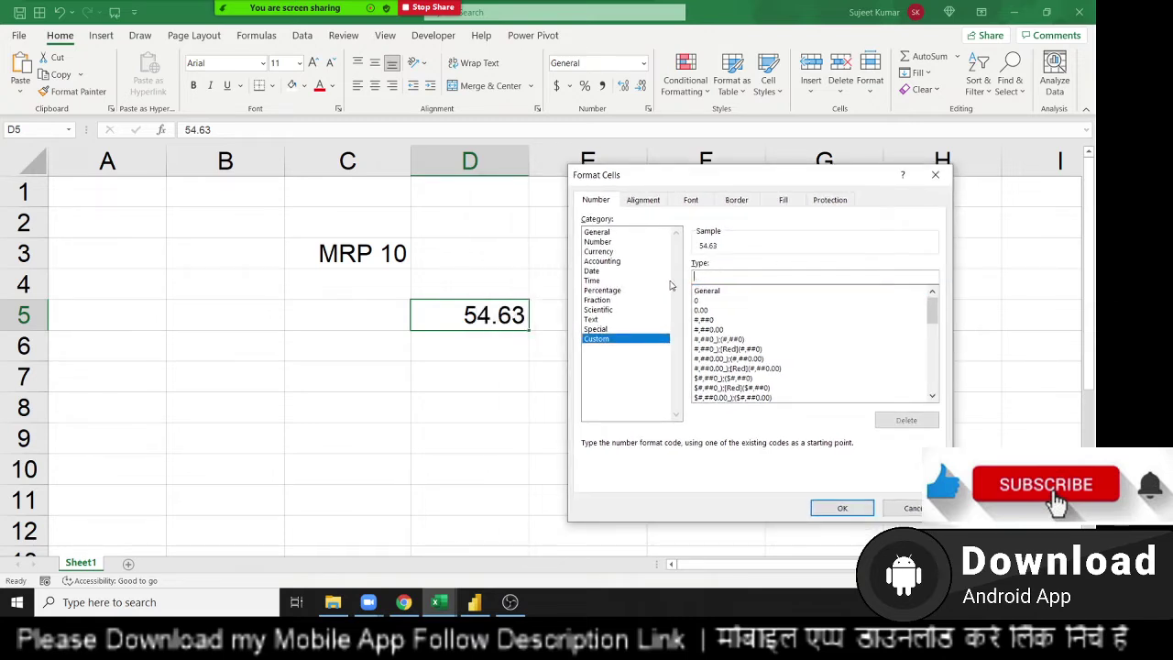
pyautogui.write('0#')
pyautogui.write(' "Ru')
pyautogui.write('pees" ')
pyautogui.write('.00 "')
pyautogui.write('Paise')
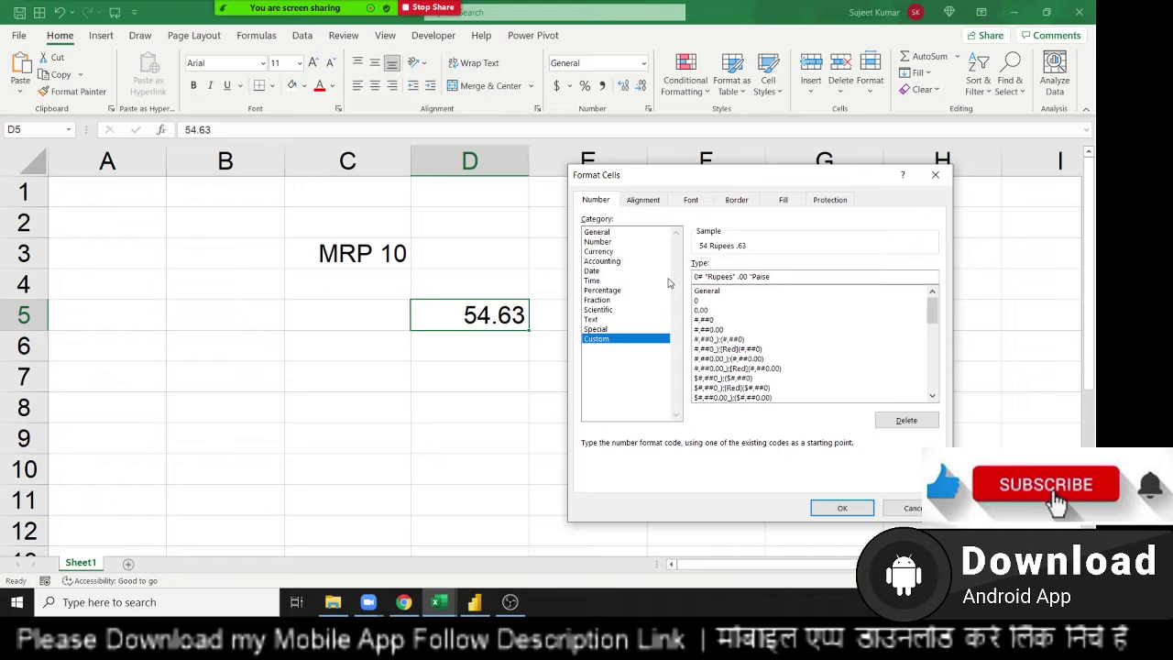
pyautogui.press('Return')
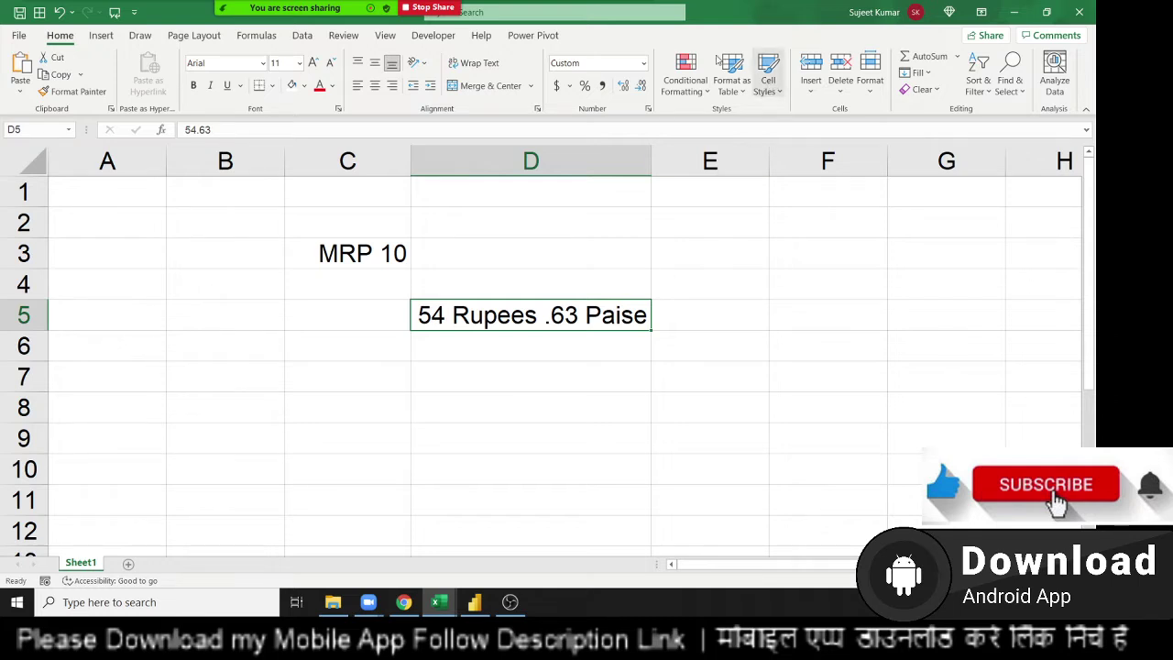
pyautogui.hotkey('ctrl', '1')
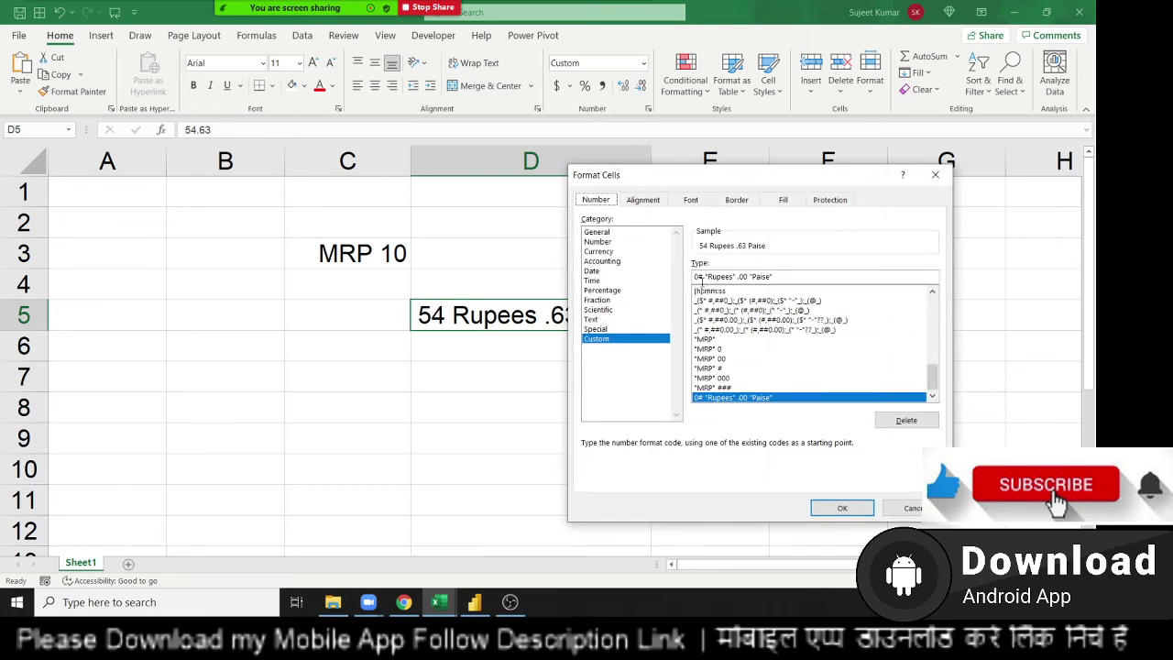
# Step: Explain the Rupees, .00 and Paise parts, then change the code to 00 "Rupees" .00 "Paise"
pyautogui.moveTo(705, 277); pyautogui.dragTo(733, 276)
pyautogui.moveTo(735, 277); pyautogui.dragTo(747, 277)
pyautogui.moveTo(752, 277); pyautogui.dragTo(762, 276)
pyautogui.moveTo(750, 180); pyautogui.dragTo(861, 163)
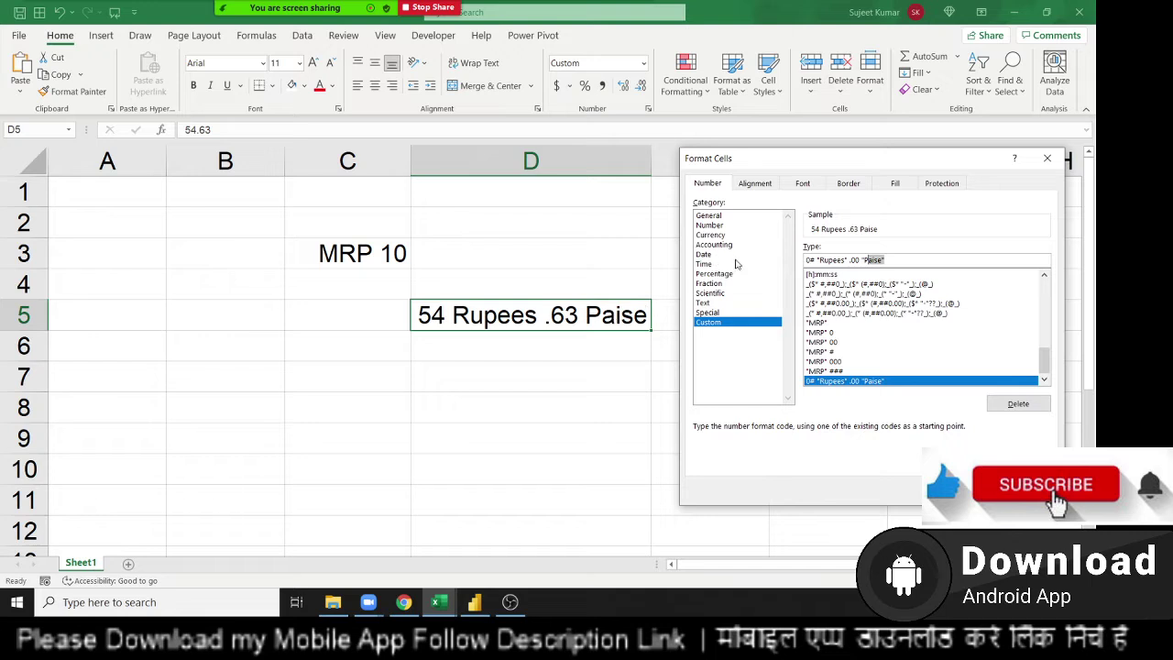
pyautogui.click(811, 262)
pyautogui.press('BackSpace')
pyautogui.write('0')
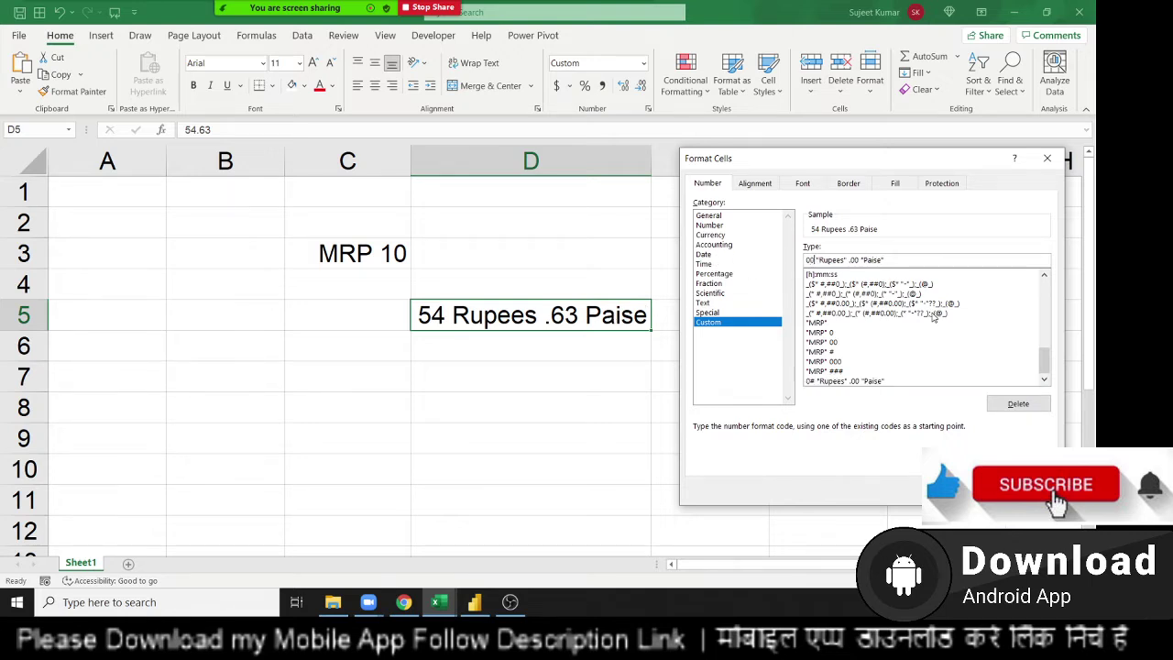
pyautogui.press('Return')
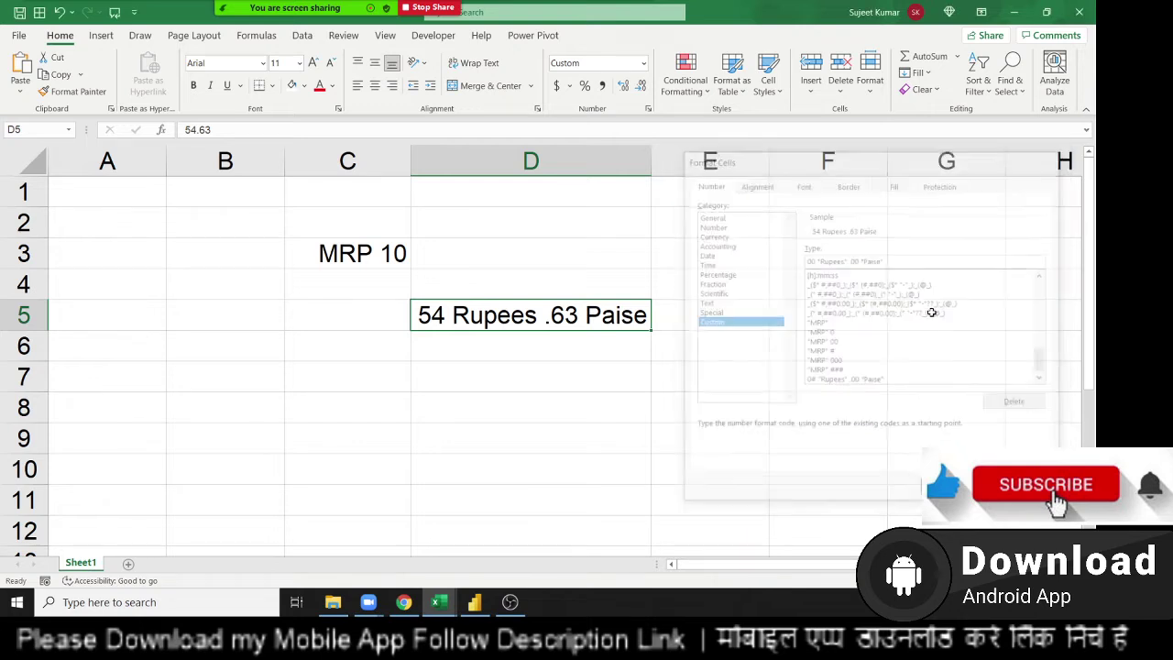
# Step: Try 5.60, then 0.58 in D5, which displays 00 Rupees .58 Paise
pyautogui.write('5.')
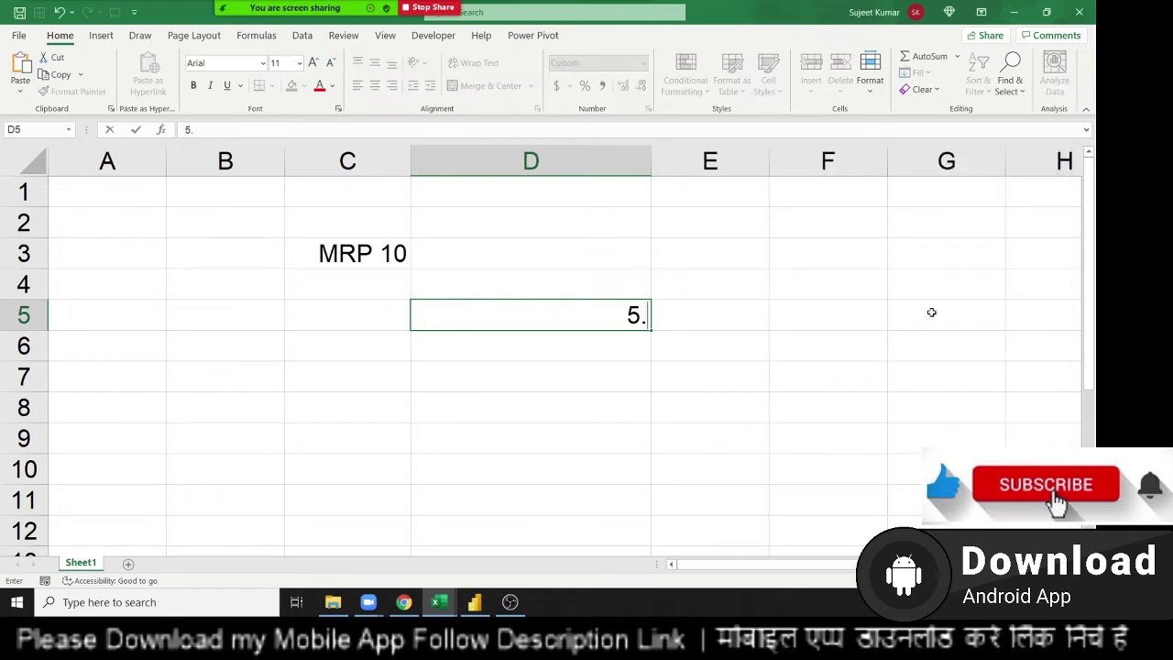
pyautogui.write('60')
pyautogui.press('Return')
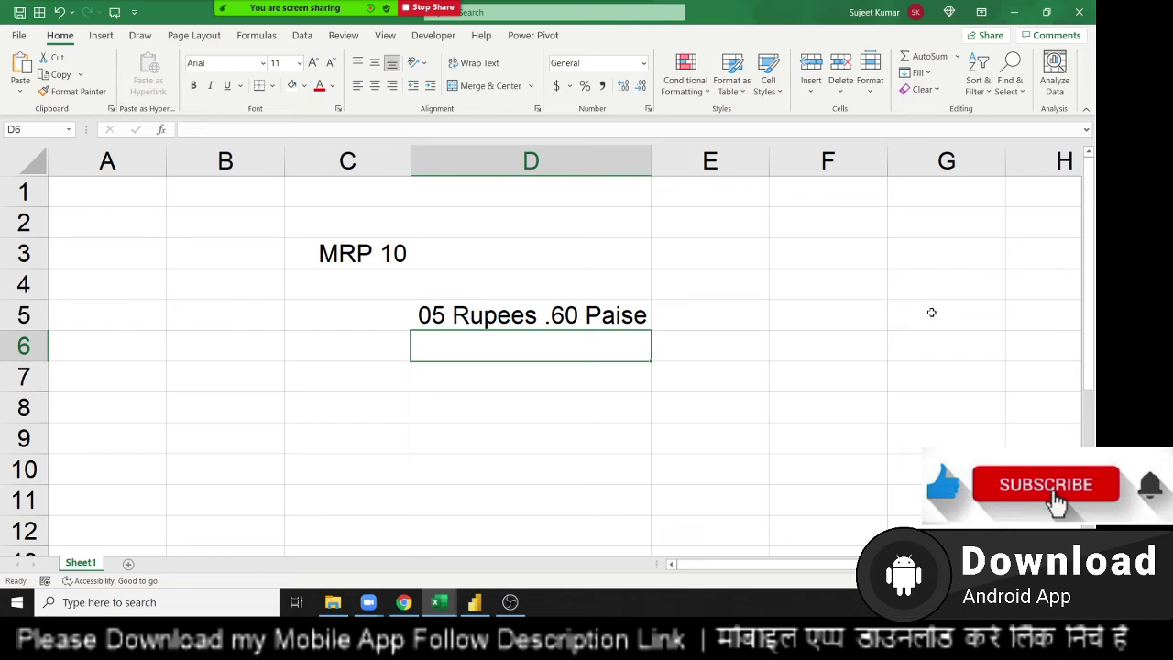
pyautogui.press('Up')
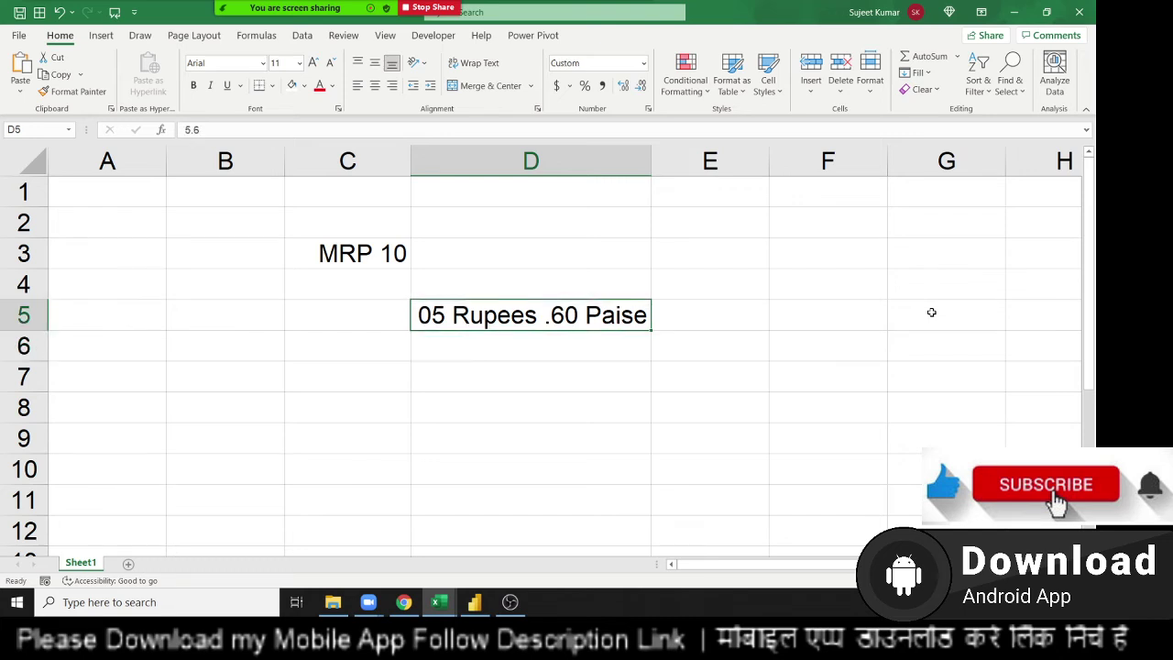
pyautogui.press('BackSpace')
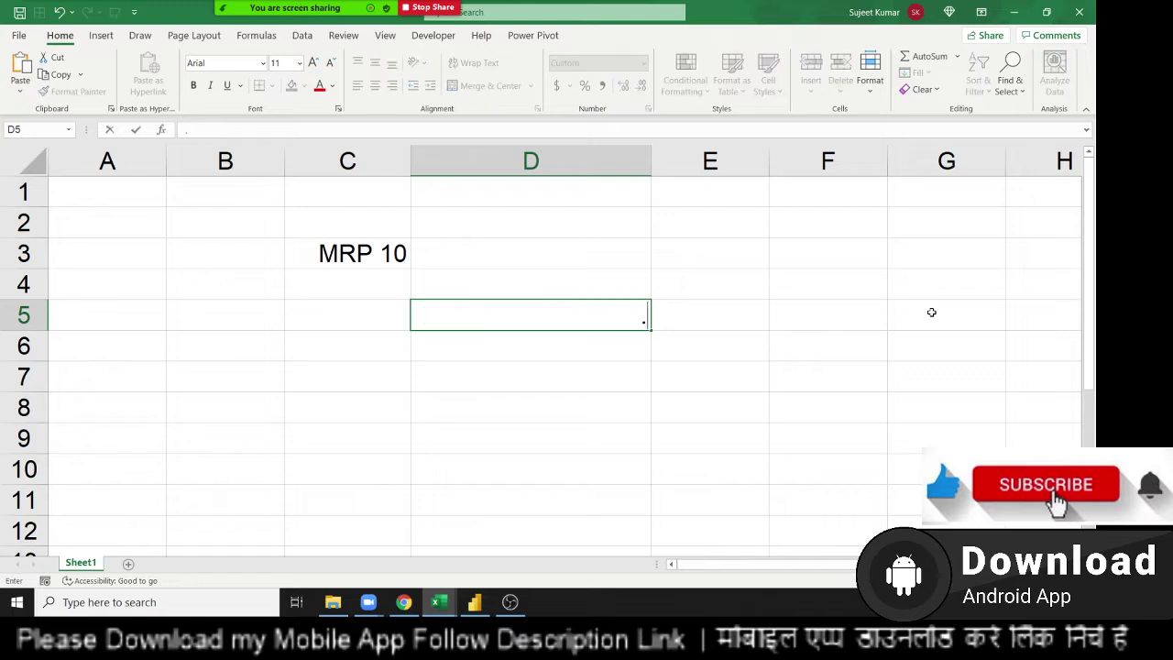
pyautogui.write('.58')
pyautogui.press('Return')
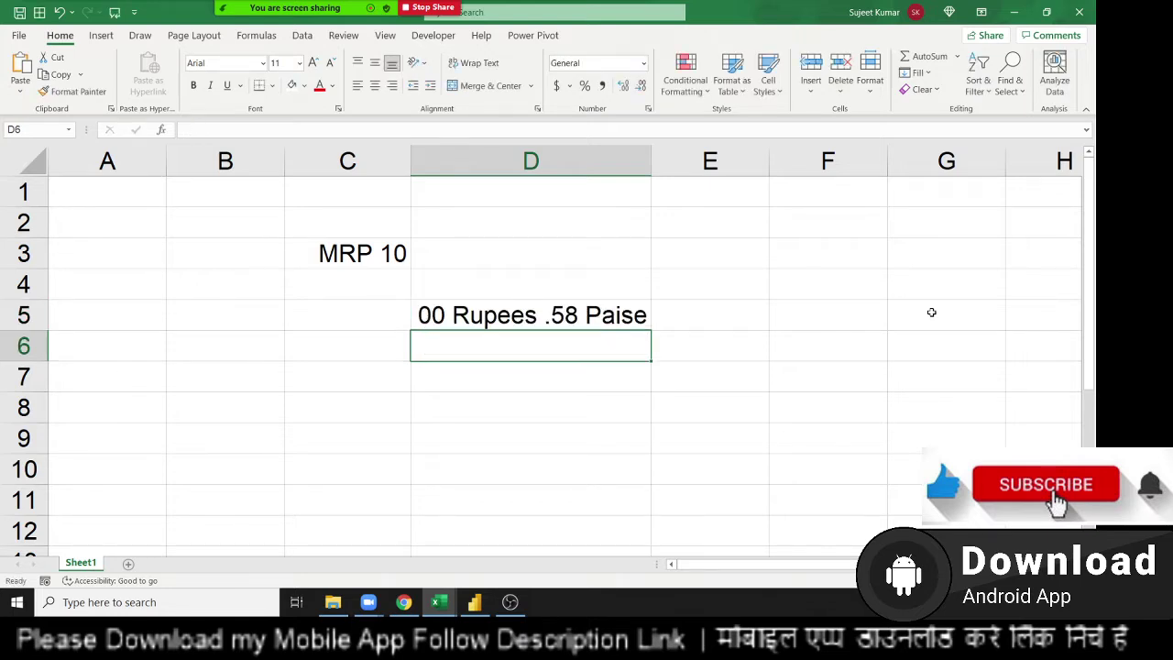
pyautogui.press('Up')
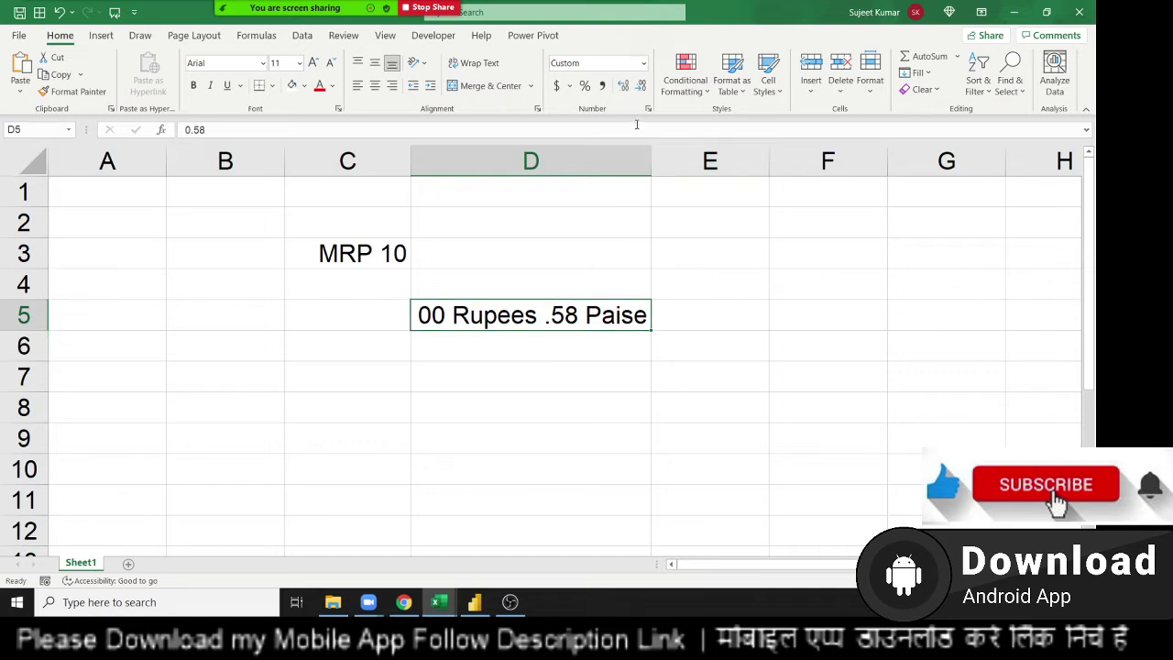
pyautogui.click(648, 108)
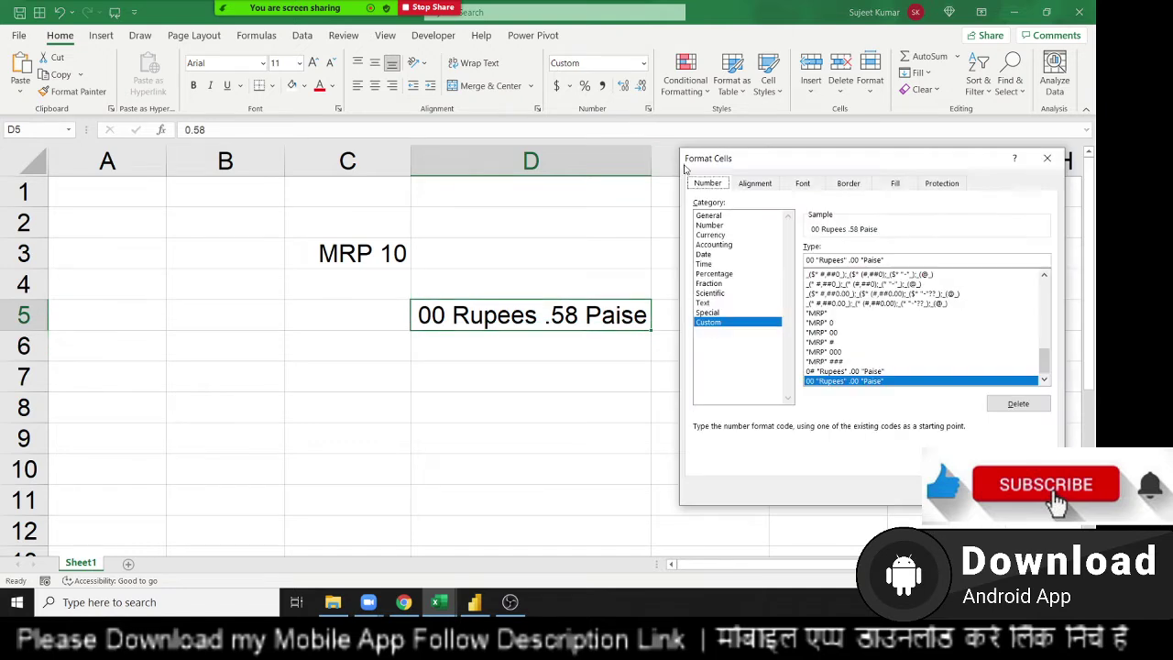
# Step: Change D5's code to ## "Rupees", then to 0 "Rupees" .00 "Paise"
pyautogui.doubleClick(810, 261)
pyautogui.write('##')
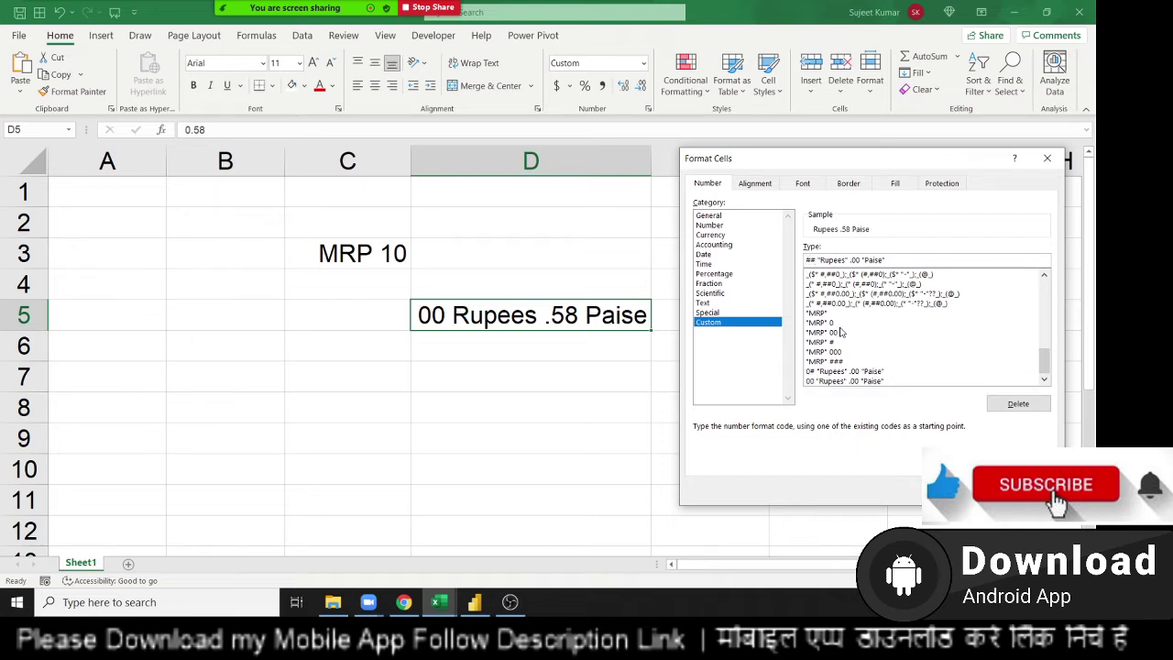
pyautogui.press('Return')
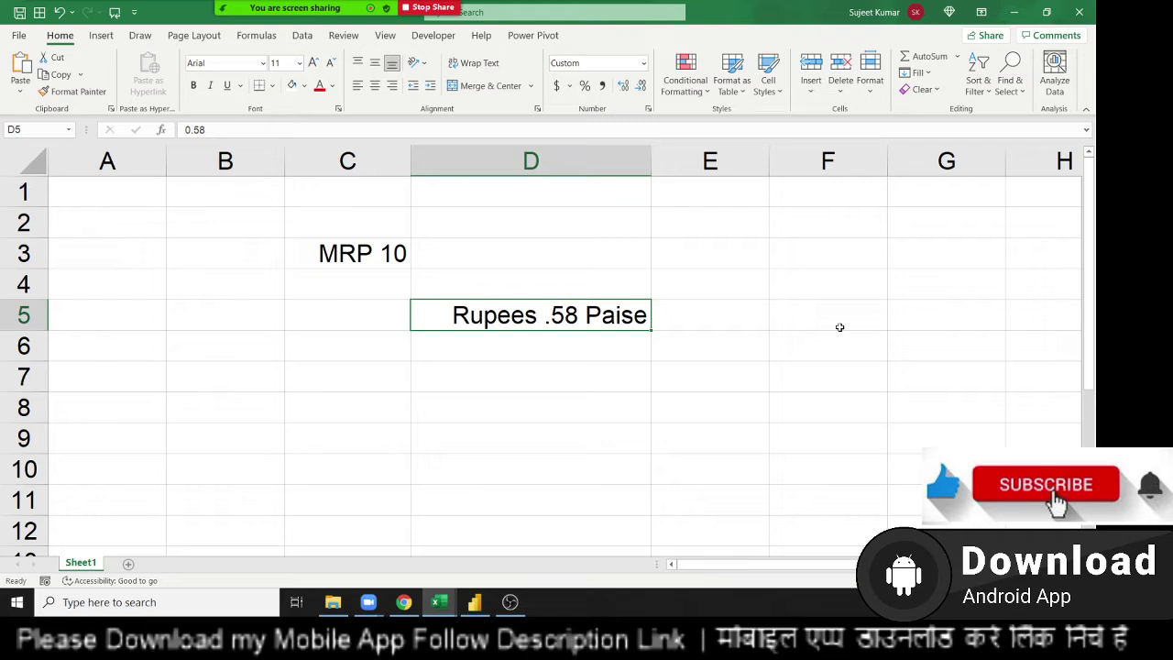
pyautogui.click(648, 109)
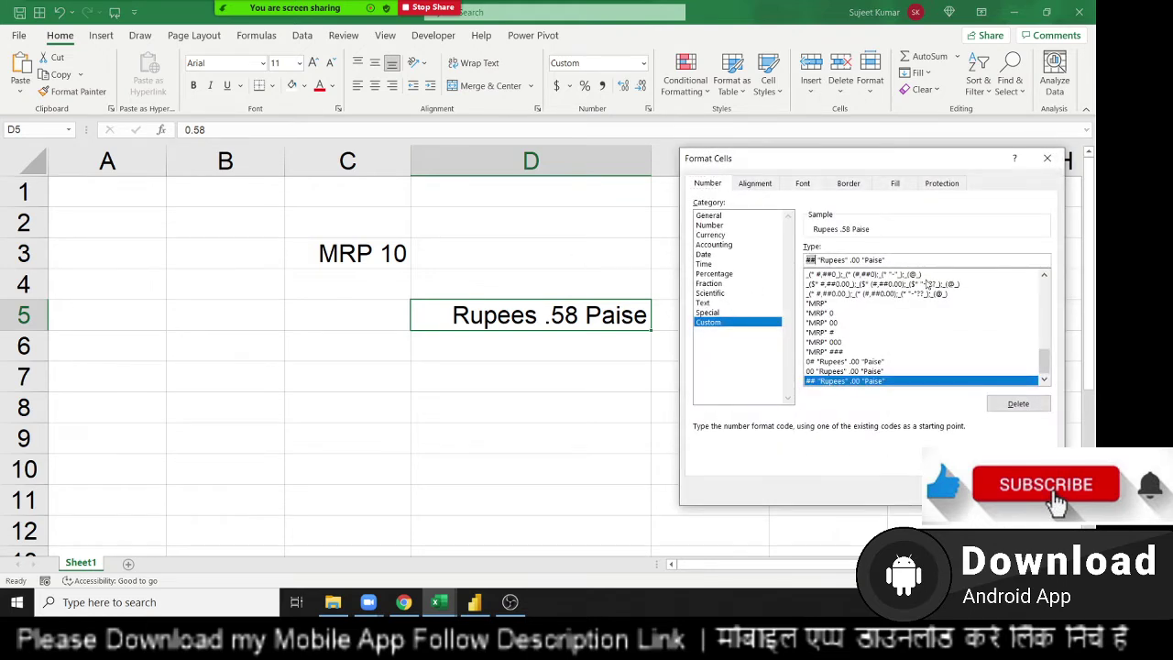
pyautogui.write('0')
pyautogui.press('Return')
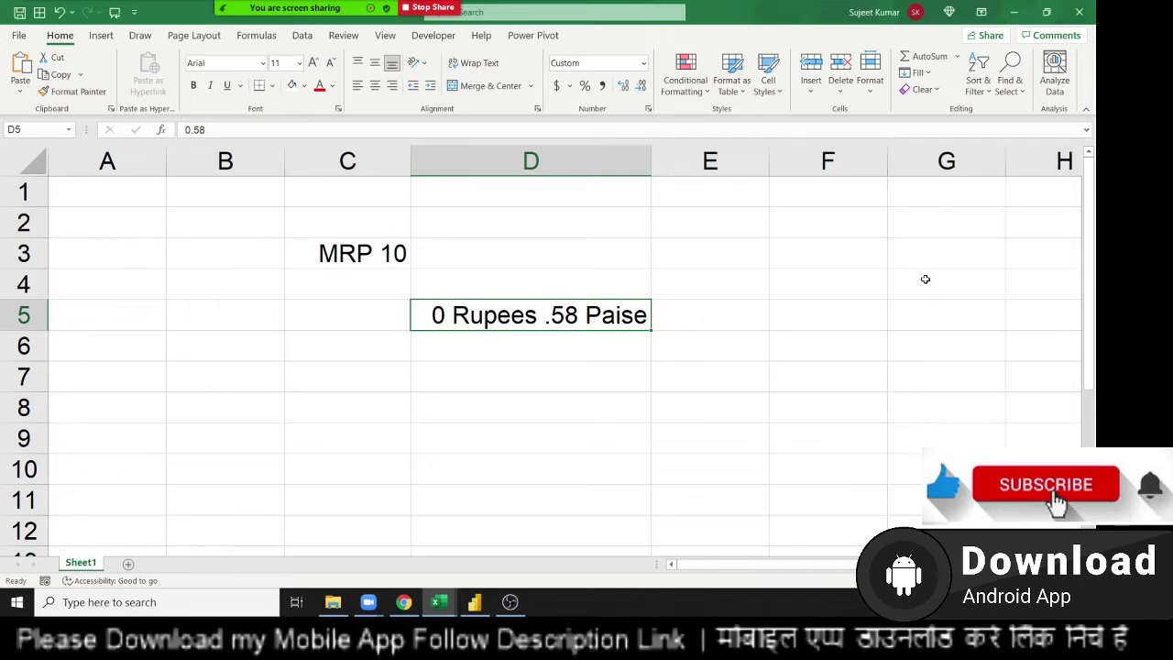
# Step: Enter 5.64 in D5 and switch its code to 0# "Rupees" .00 "Paise", showing 05 Rupees .64 Paise
pyautogui.write('5.6')
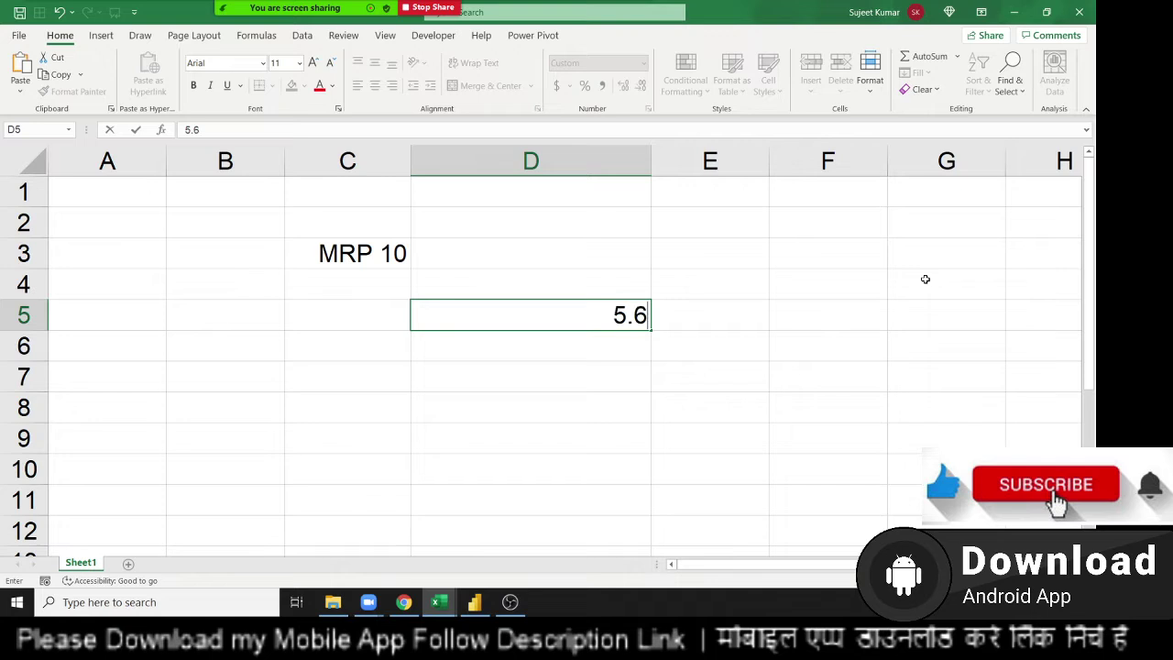
pyautogui.write('4')
pyautogui.press('Return')
pyautogui.press('Up')
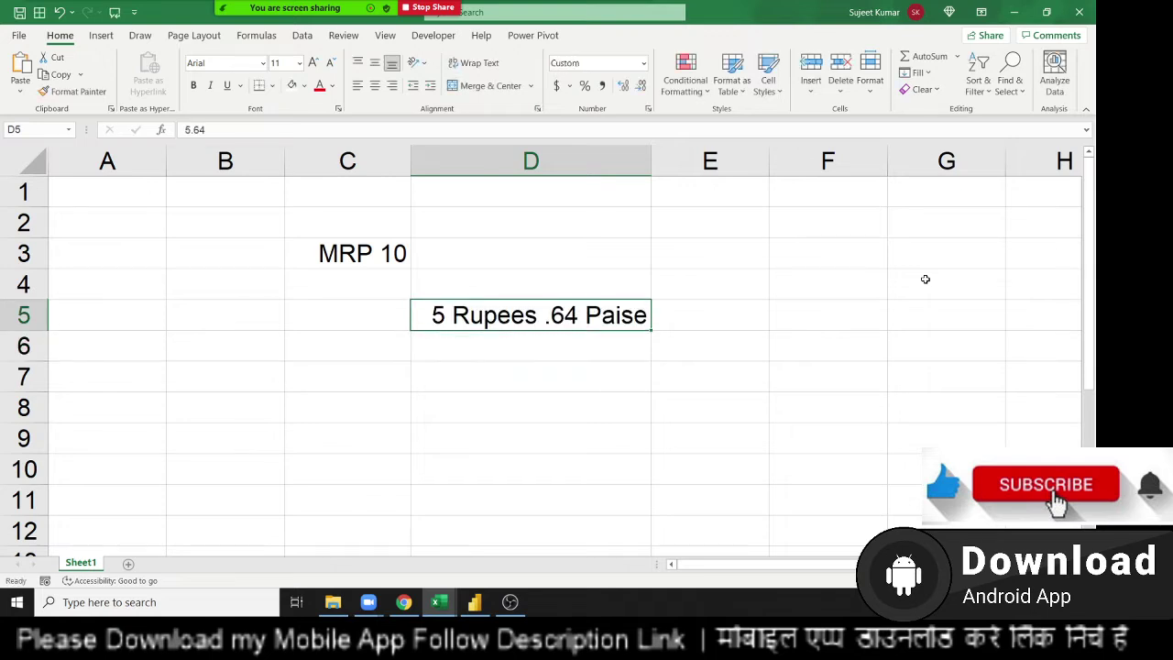
pyautogui.click(648, 109)
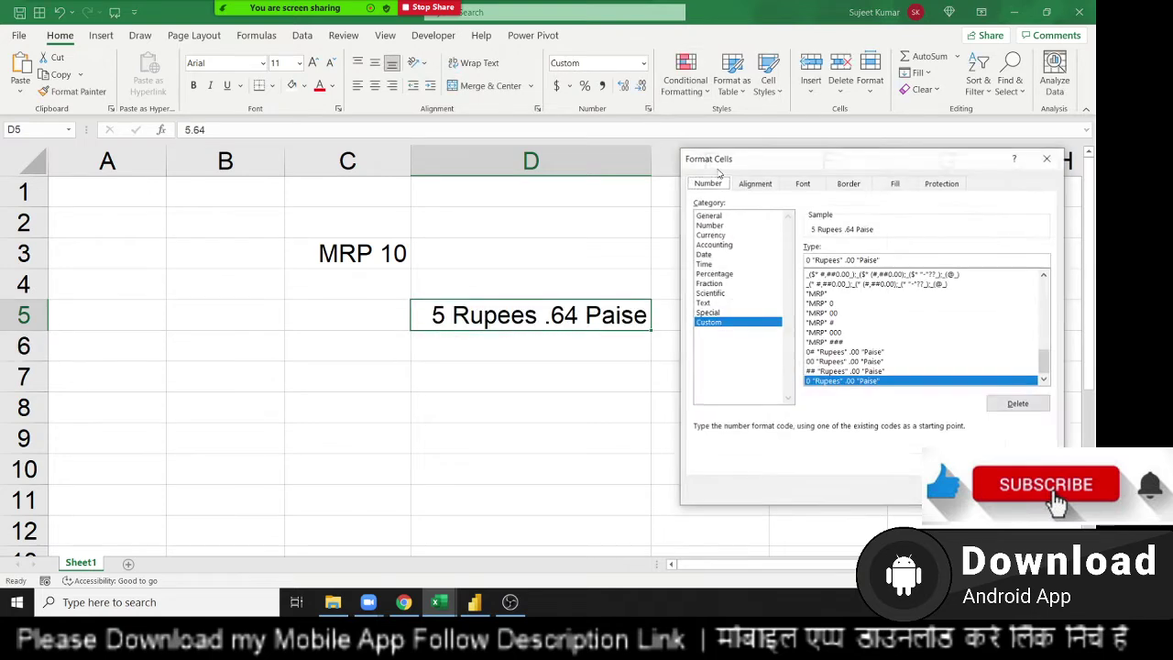
pyautogui.click(813, 261)
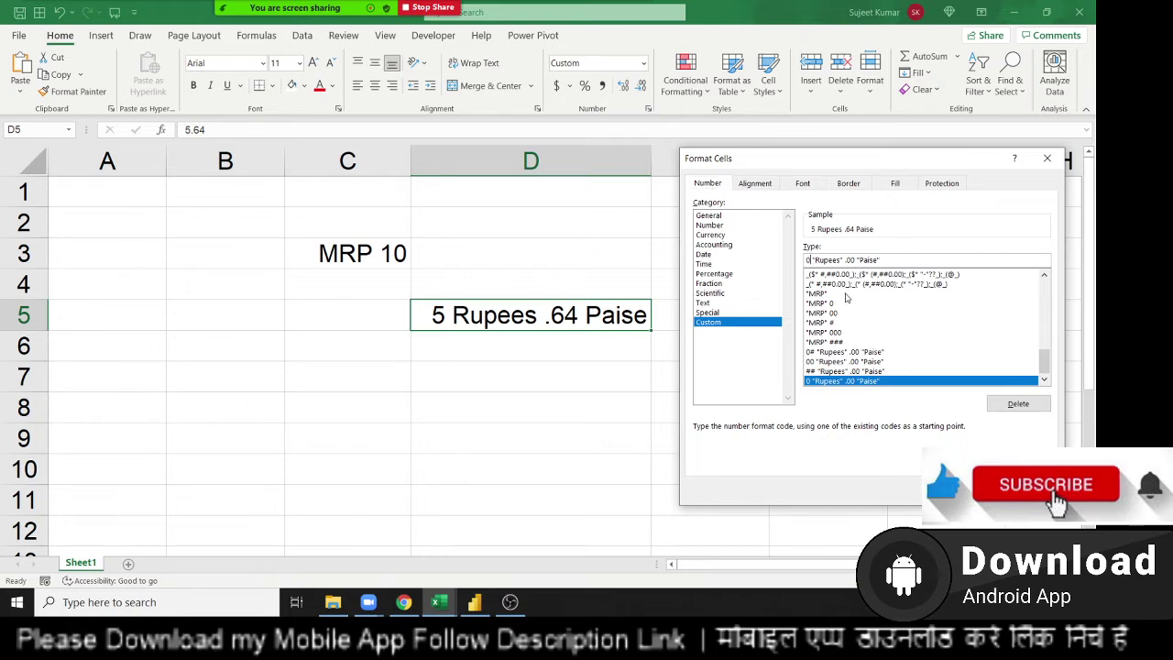
pyautogui.write('#')
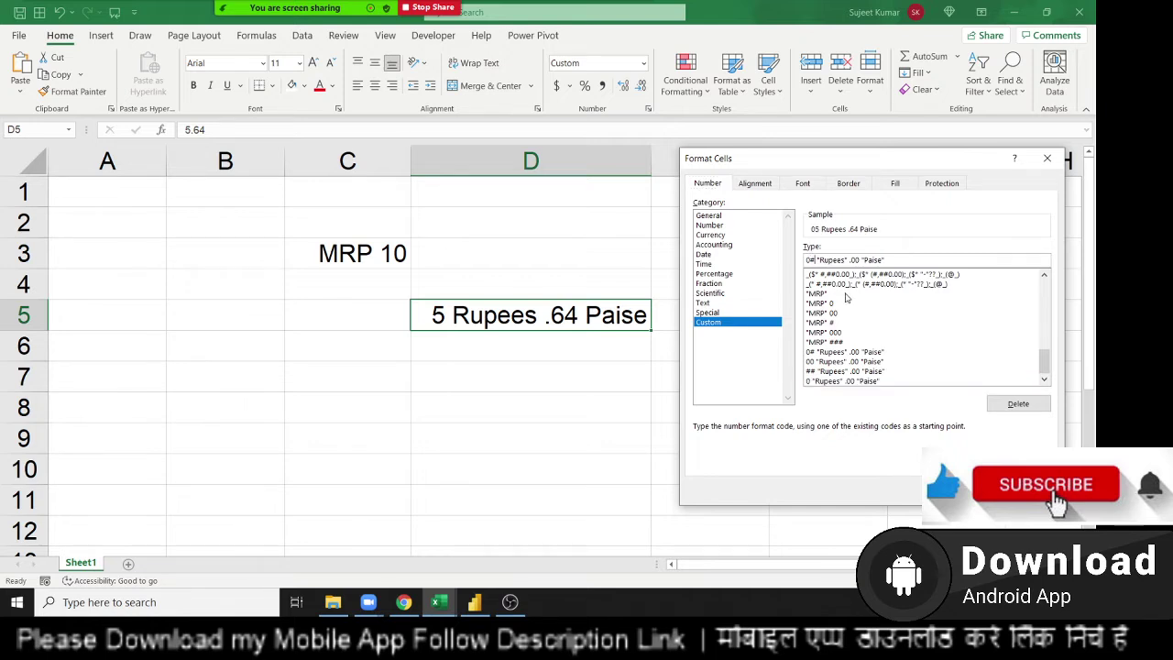
pyautogui.press('Return')
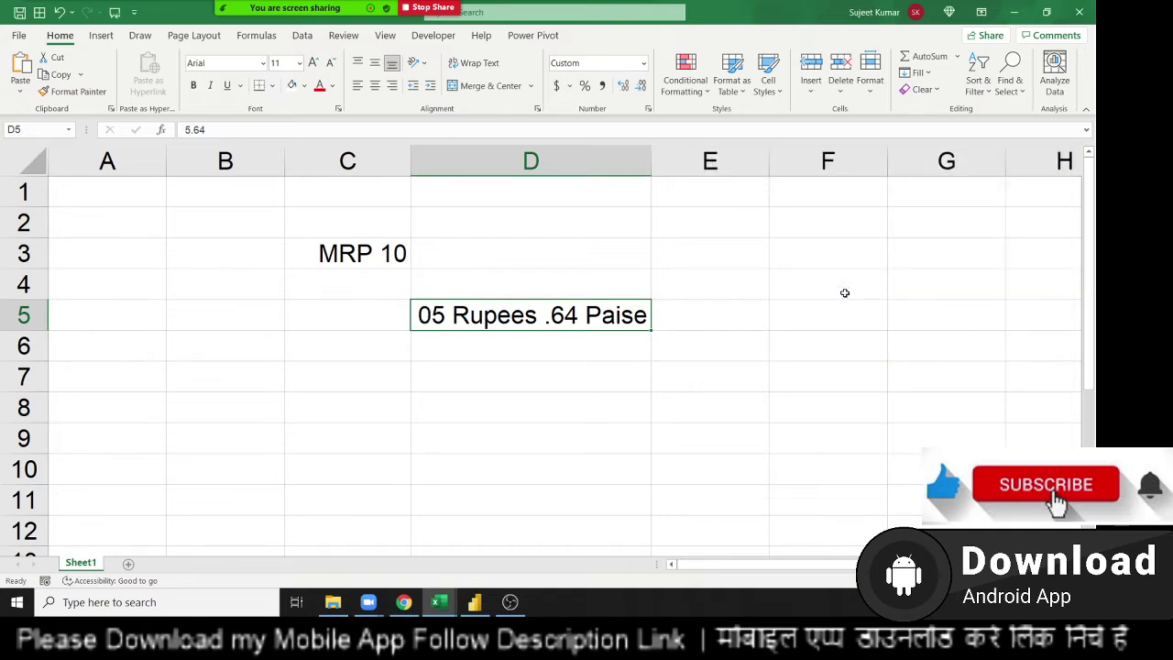
pyautogui.write('.')
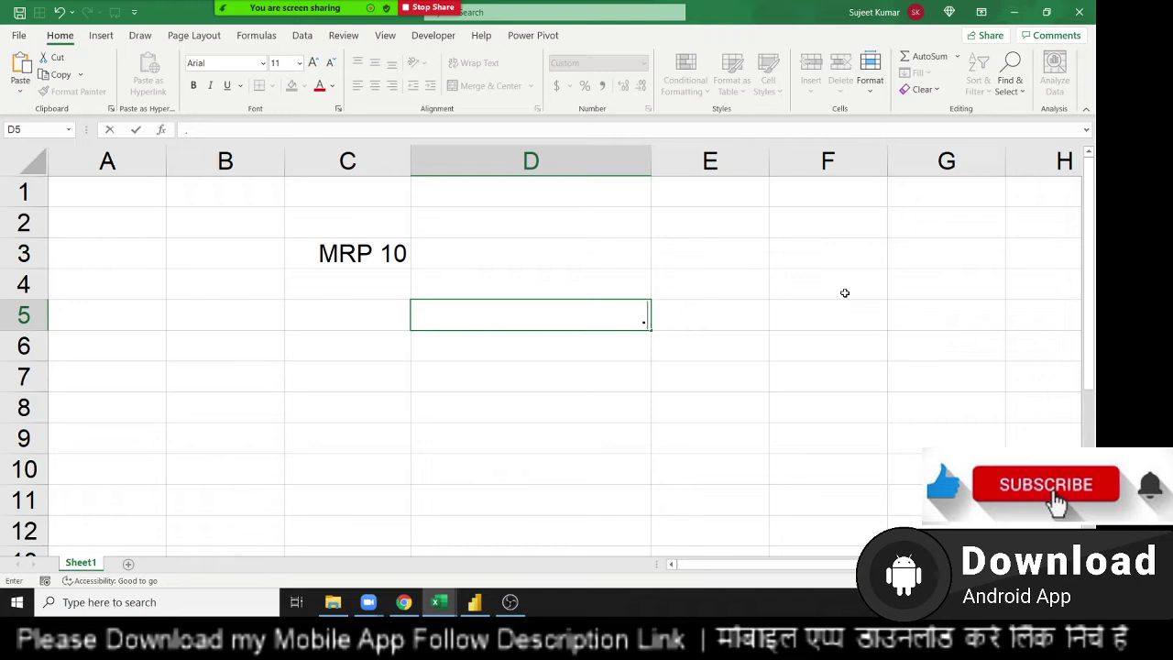
pyautogui.write('85')
# Step: Confirm 0.85 in D5, shown as 0 Rupees .85 Paise, and reopen its number formats
pyautogui.press('Return')
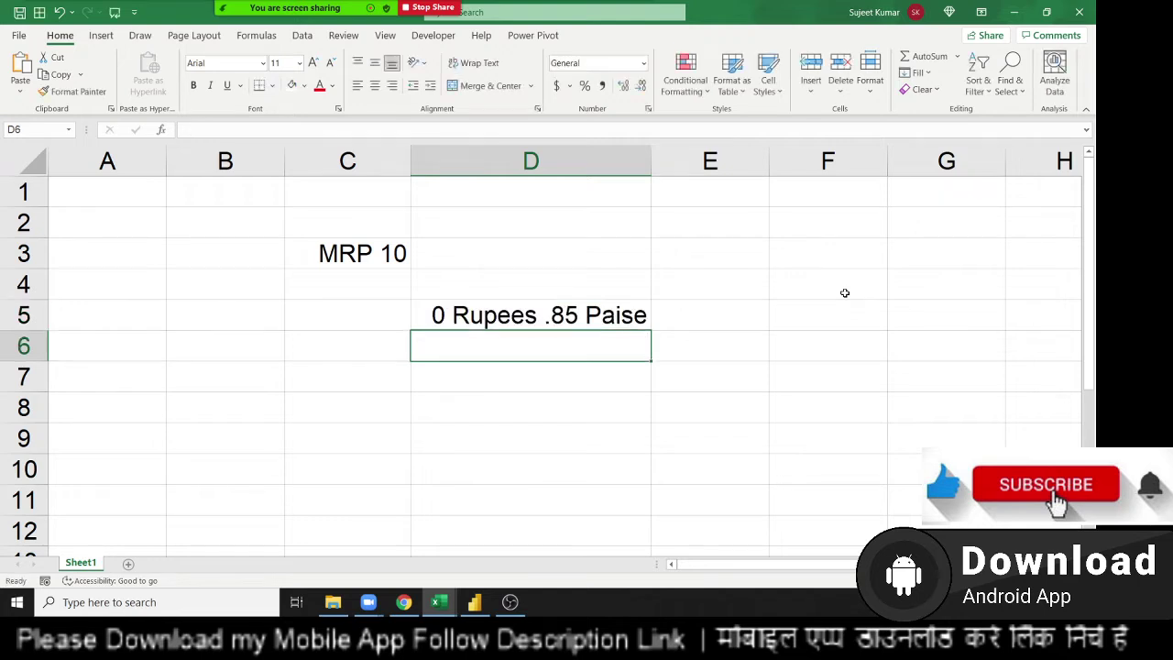
pyautogui.press('Up')
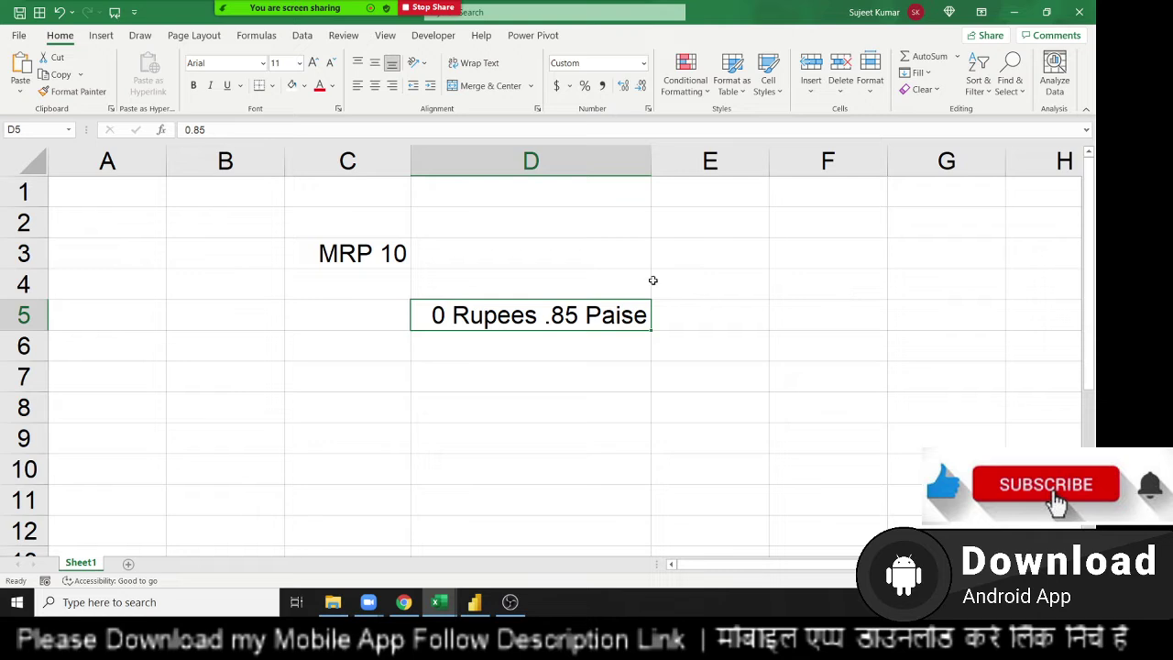
pyautogui.click(648, 109)
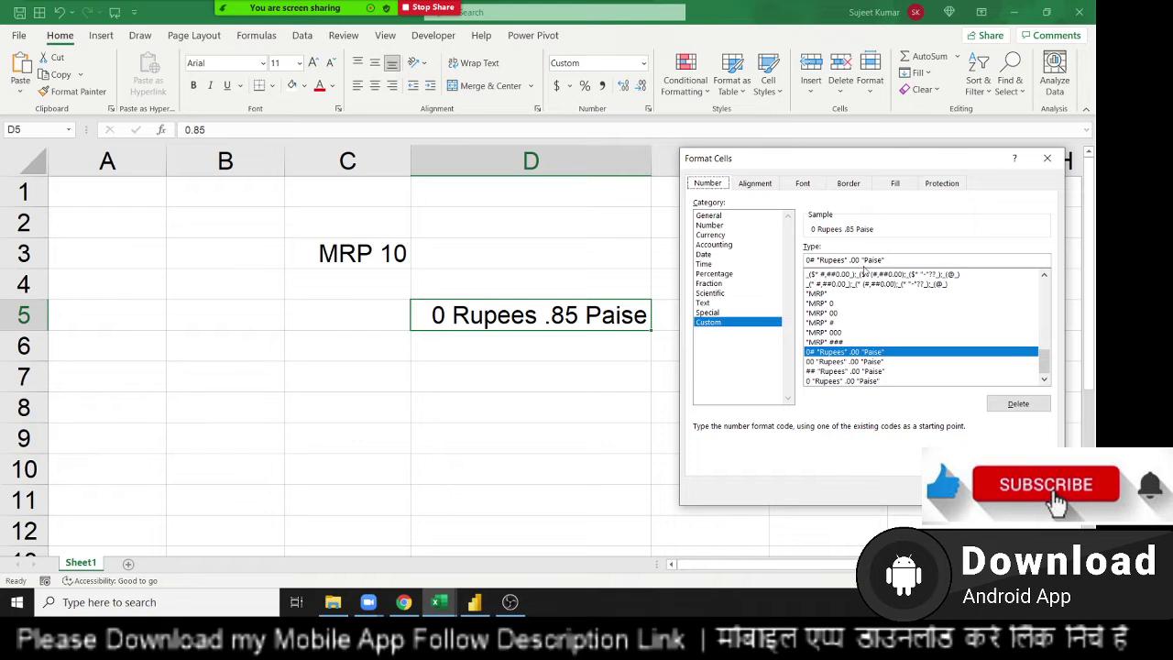
# Step: Change the paise part of D5's custom format code from .00 to .#
pyautogui.click(852, 261)
pyautogui.press('Delete')
pyautogui.press('Delete')
pyautogui.press('Delete')
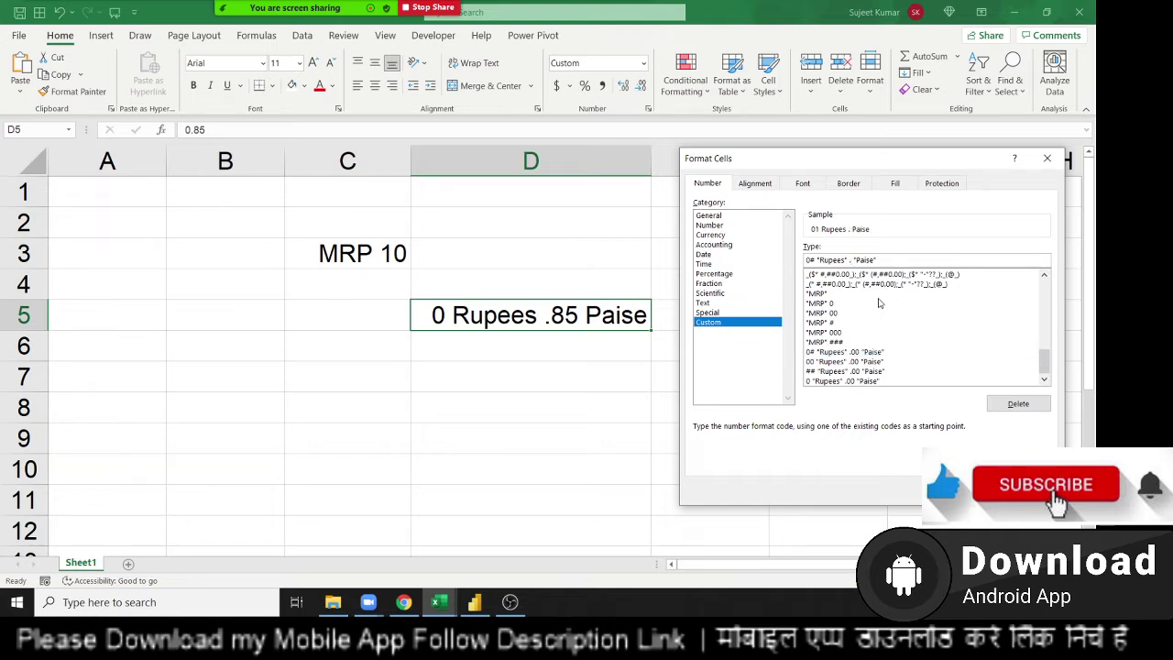
pyautogui.write('#')
pyautogui.press('Return')
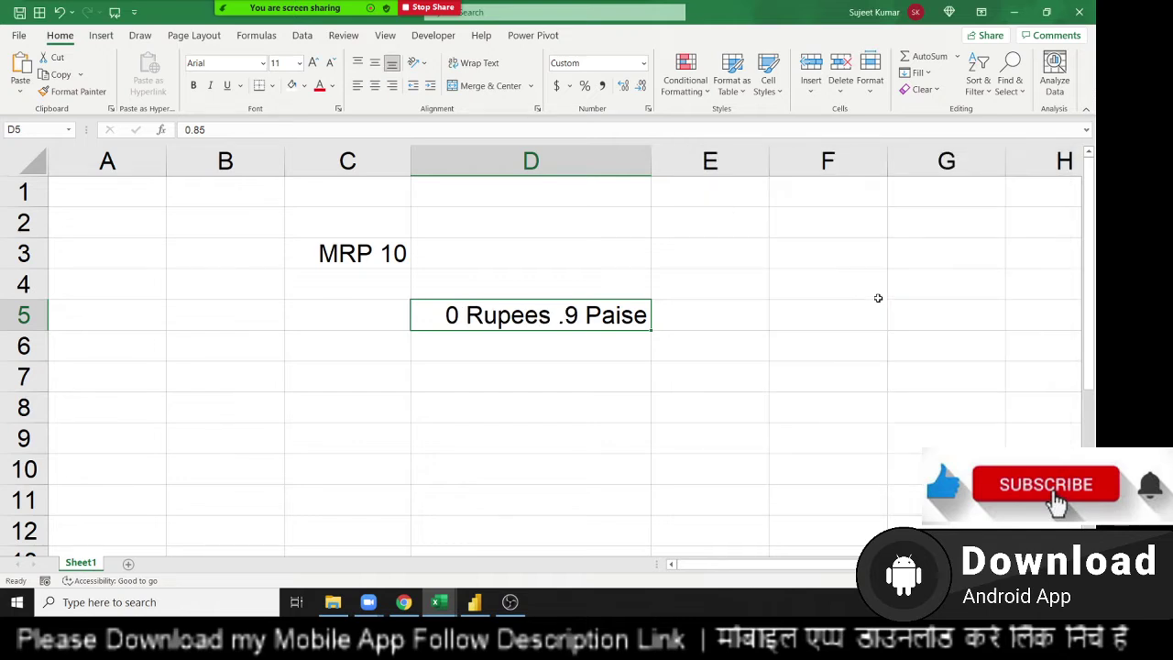
# Step: Test the single-digit paise format by entering .80 and then 98.6 in D5
pyautogui.press('F2')
pyautogui.press('BackSpace')
pyautogui.press('BackSpace')
pyautogui.press('BackSpace')
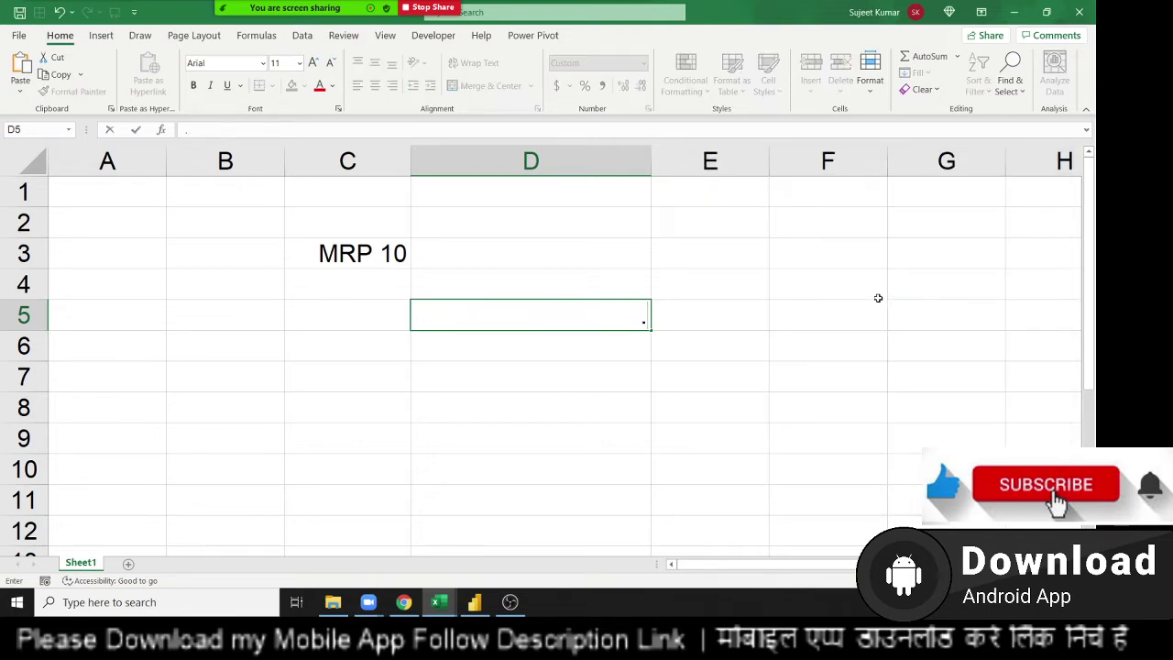
pyautogui.write('.80')
pyautogui.press('Return')
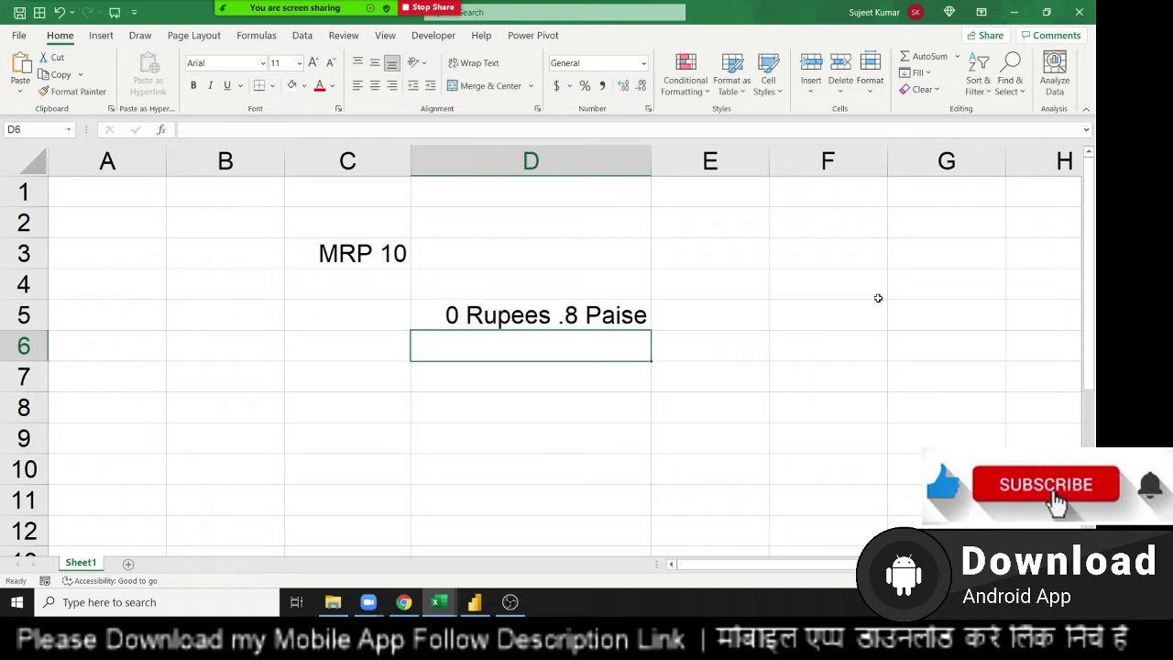
pyautogui.press('Up')
pyautogui.write('9')
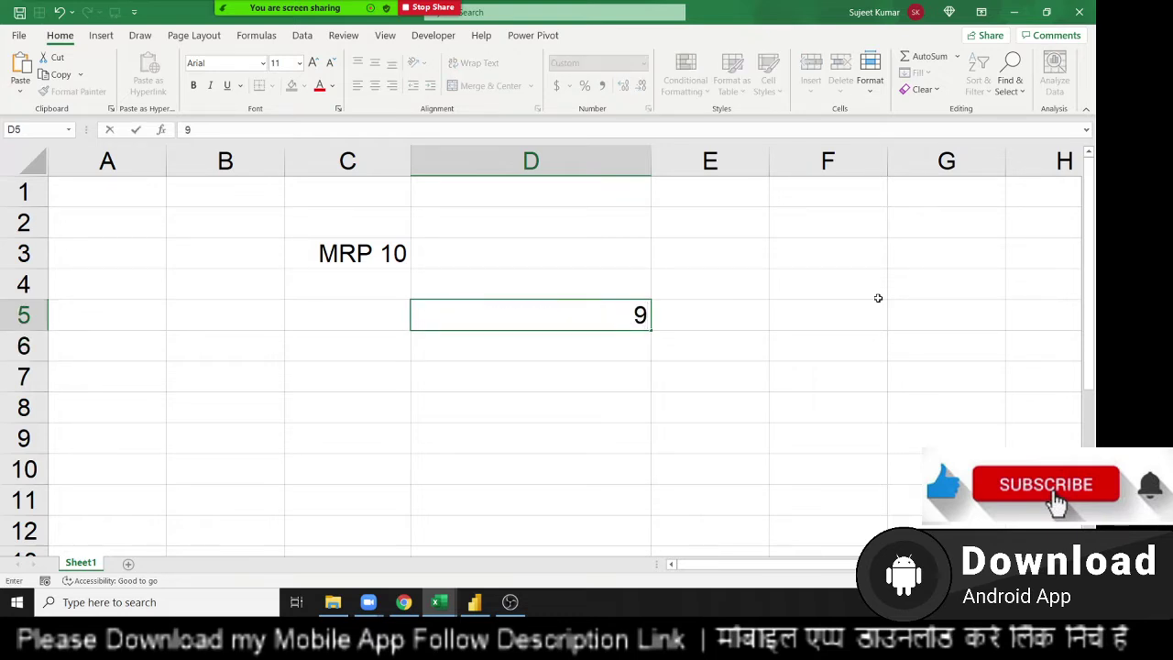
pyautogui.write('8.6')
pyautogui.press('Return')
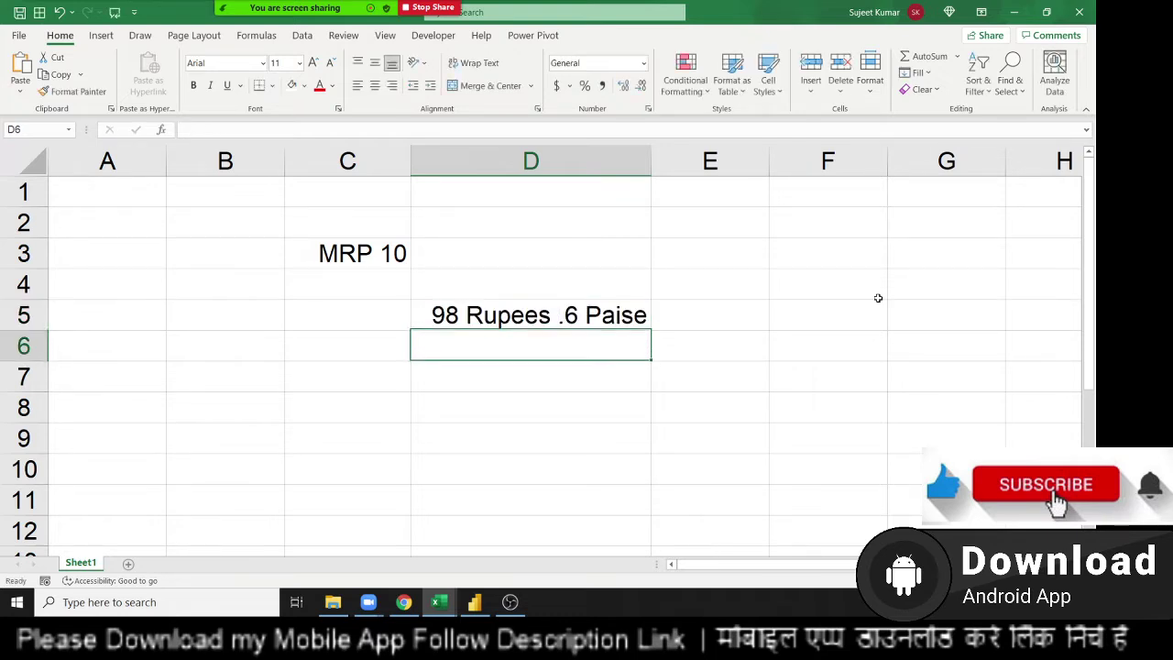
pyautogui.press('Up')
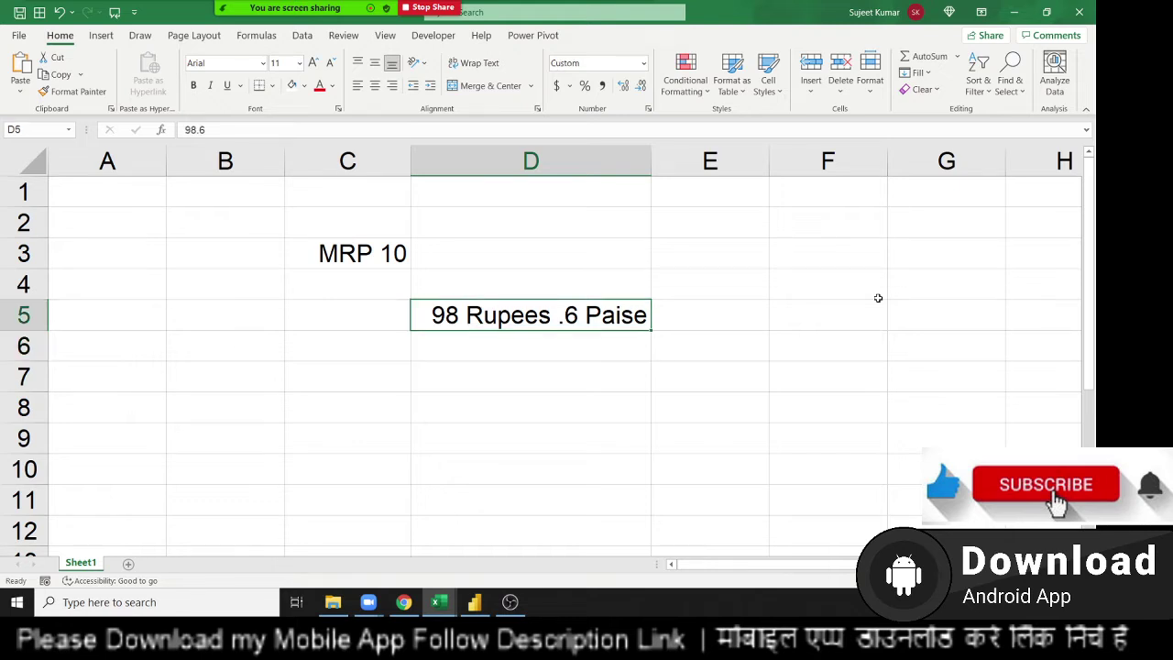
# Step: Add a 0 back to the paise code so 98.6 shows as 98 Rupees .60 Paise
pyautogui.click(649, 109)
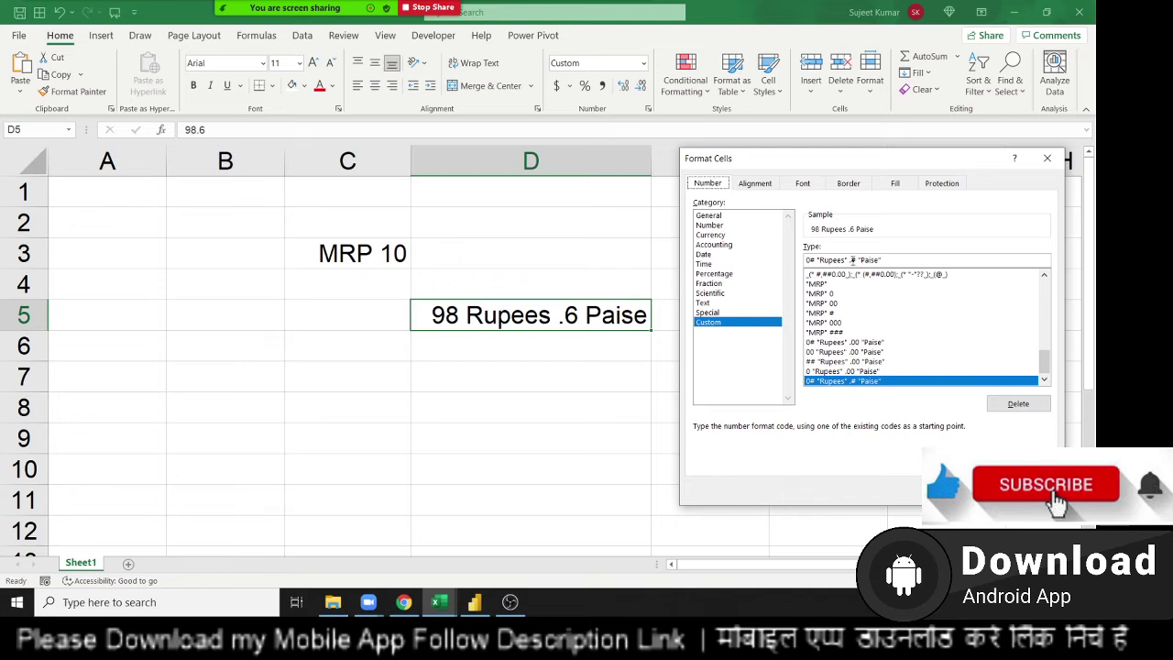
pyautogui.write('00')
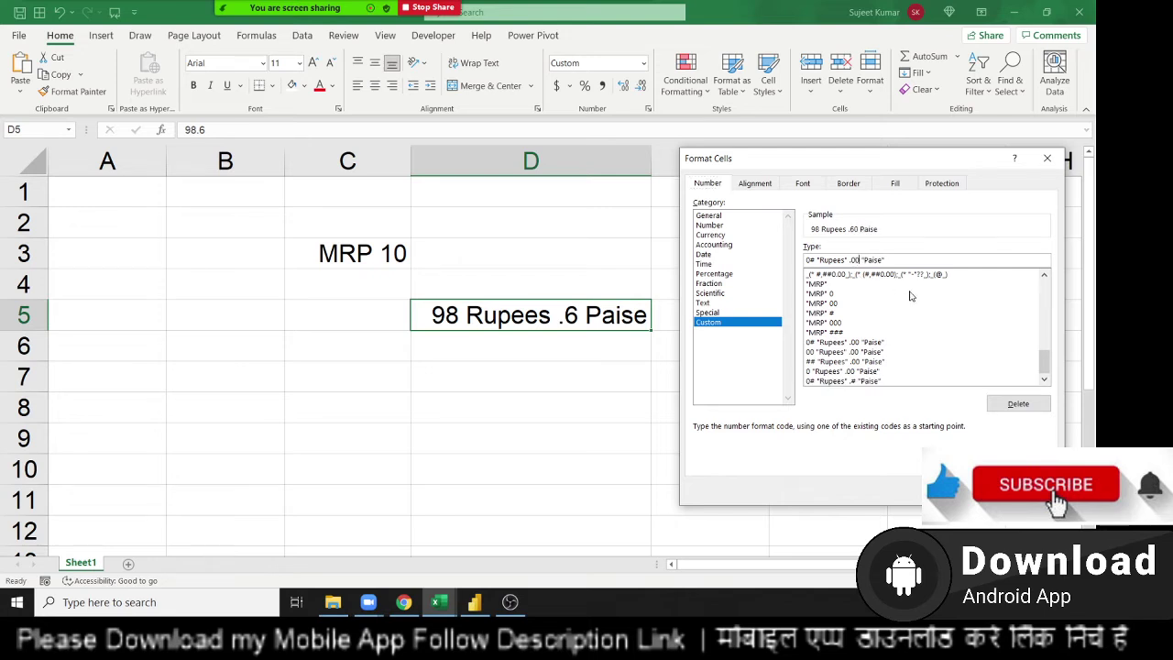
pyautogui.press('Return')
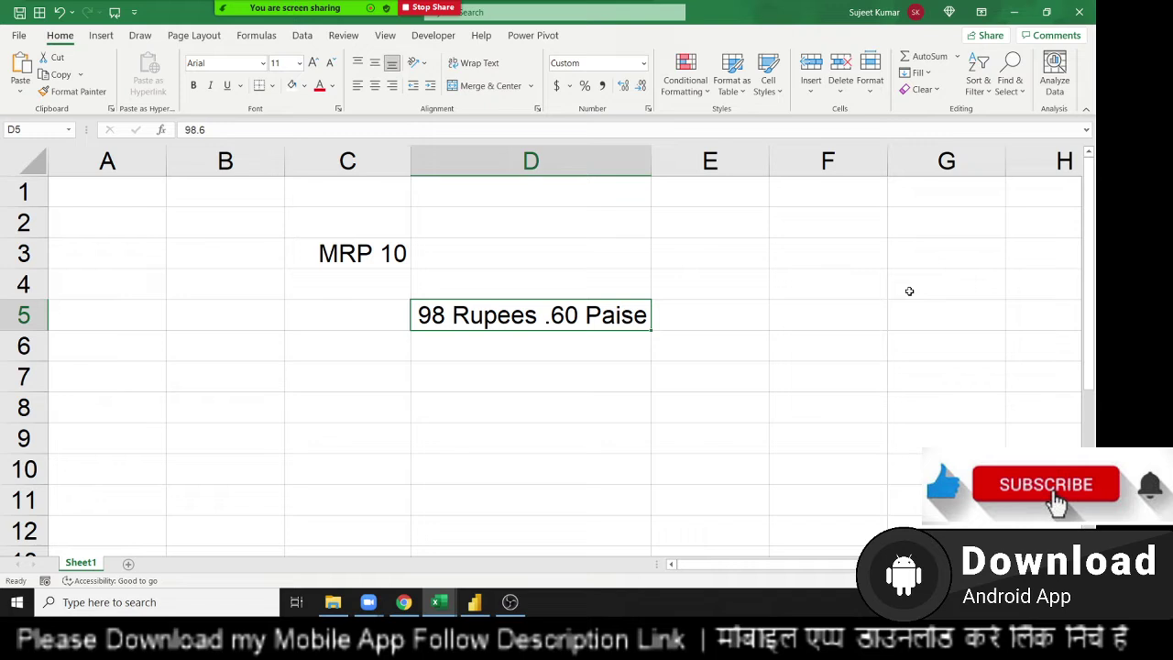
pyautogui.scroll(-1, 348, 395)
# Step: Type a masked card number with XXXX middle groups into D7, trimming the extra final digit
pyautogui.scroll(-1, 386, 326)
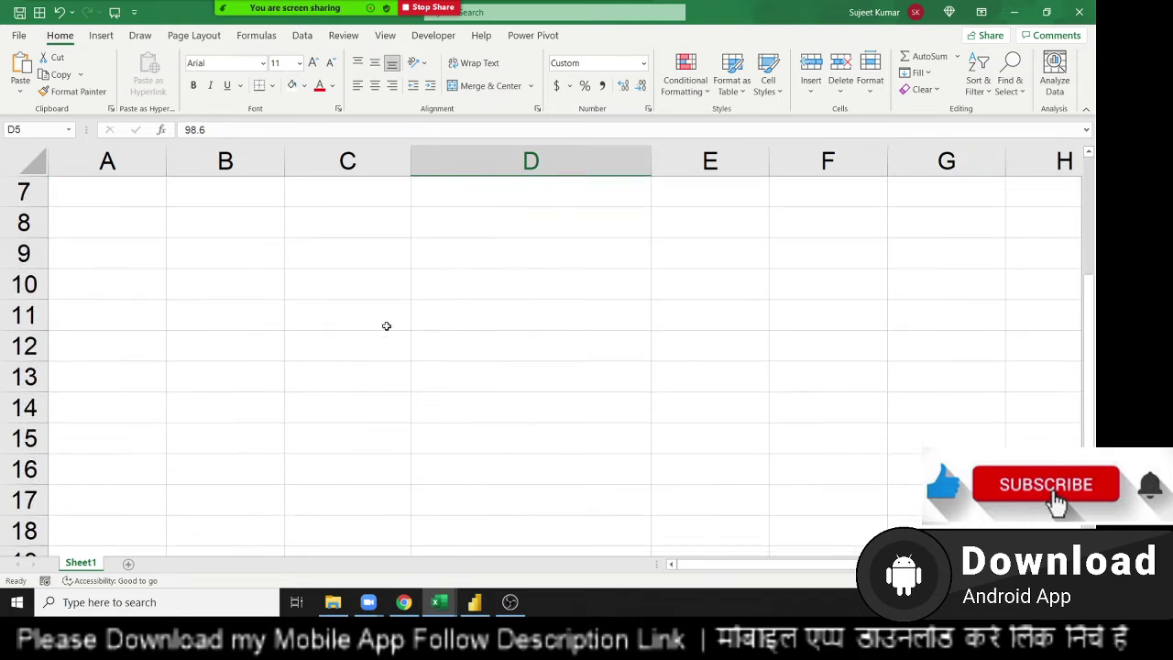
pyautogui.scroll(2, 386, 326)
pyautogui.click(466, 388)
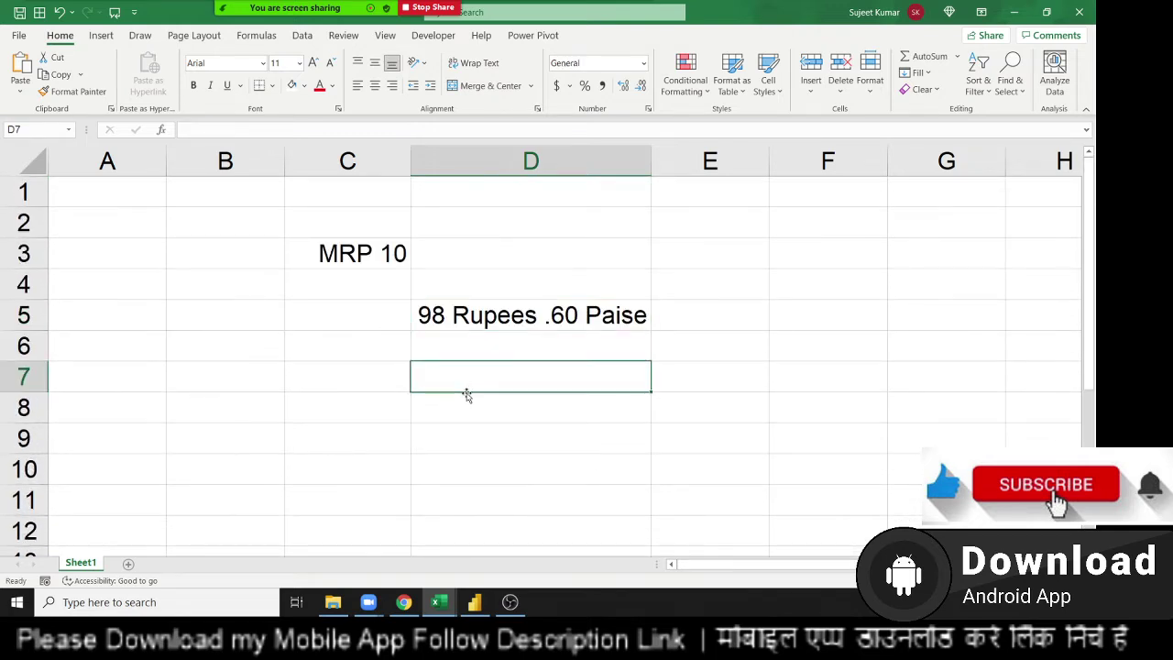
pyautogui.write('123')
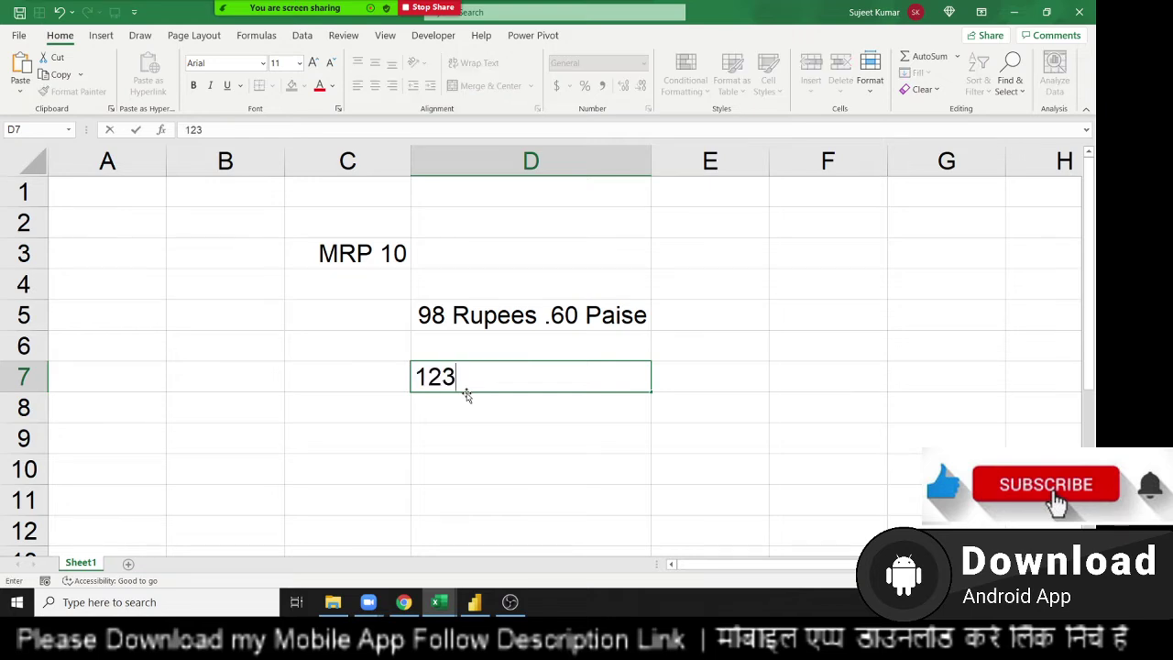
pyautogui.write('4')
pyautogui.write(' XXXX ')
pyautogui.write('XXXX ')
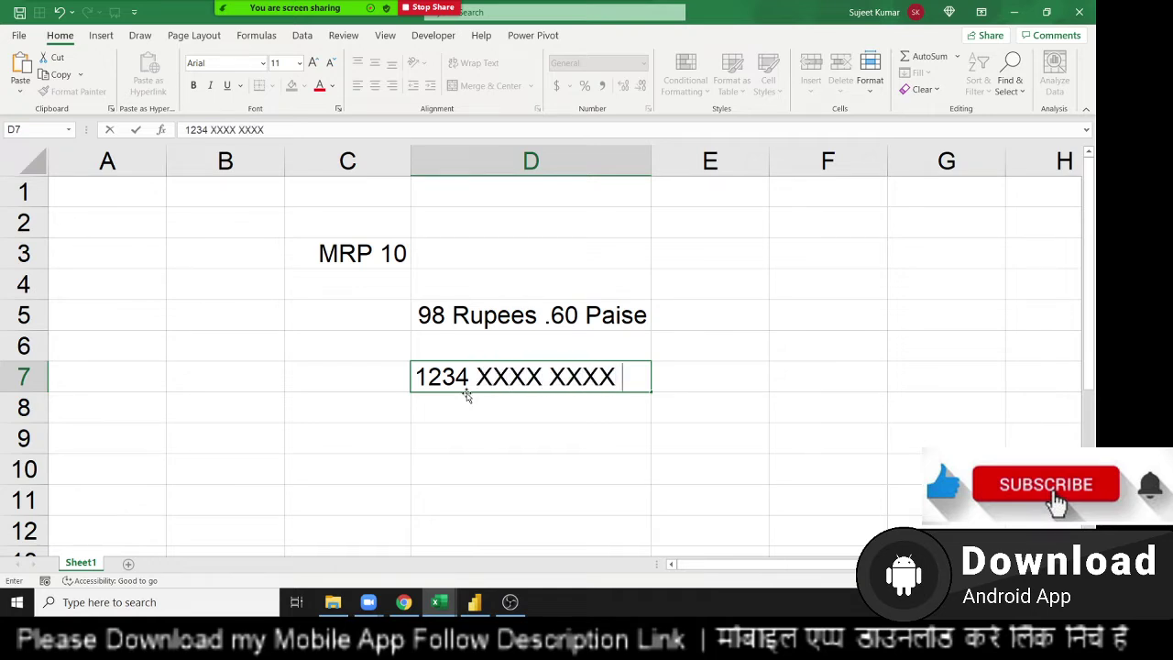
pyautogui.write('85214')
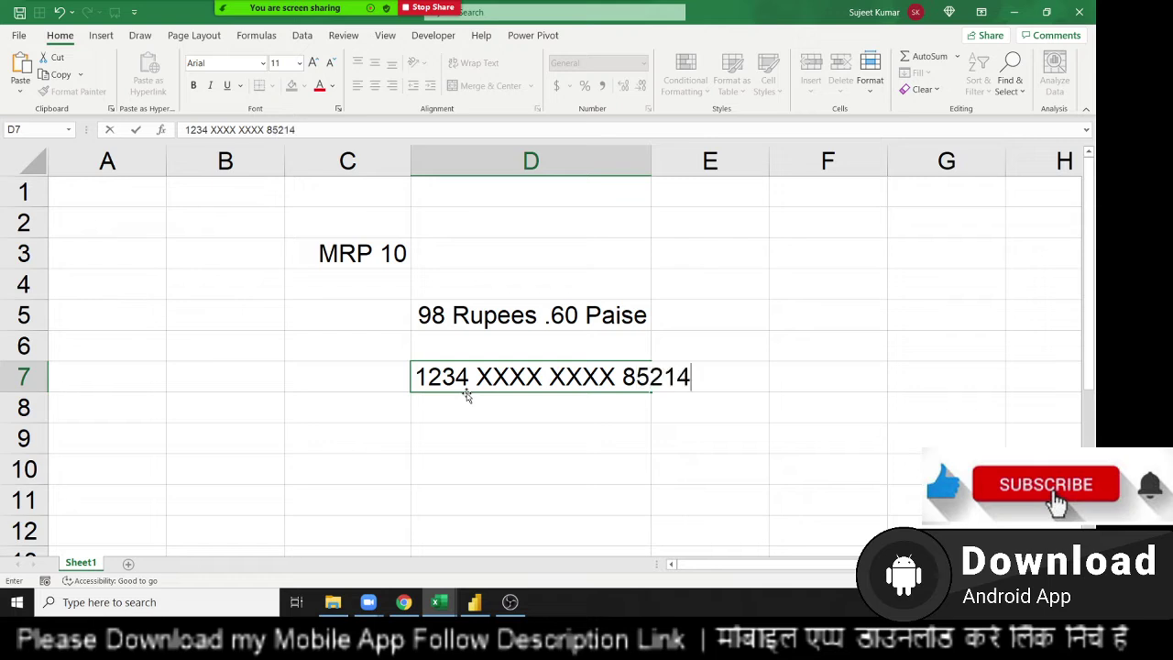
pyautogui.press('BackSpace')
pyautogui.press('Return')
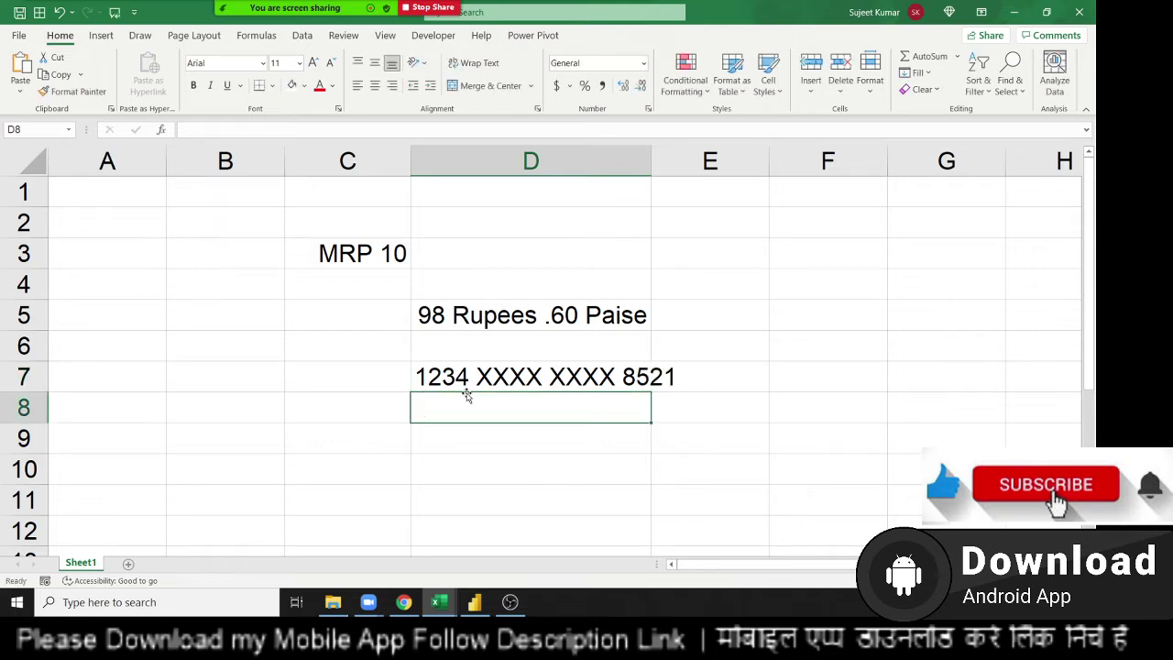
# Step: Enter the plain number 1236821 in D8
pyautogui.write('1')
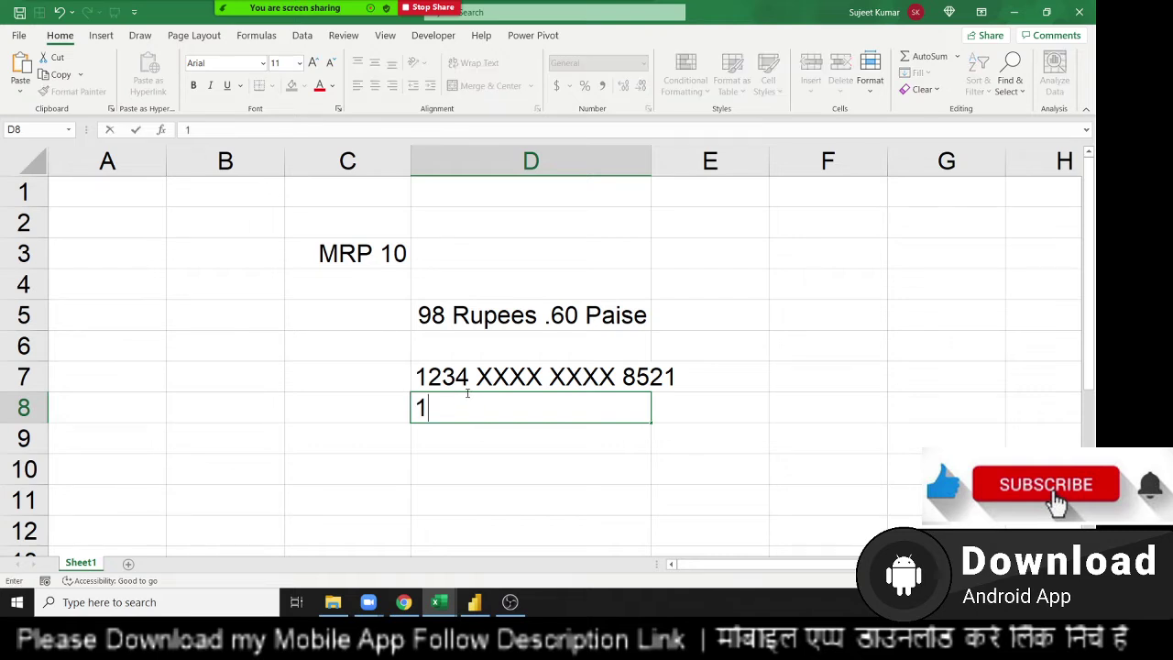
pyautogui.write('236')
pyautogui.write('85')
pyautogui.write('21')
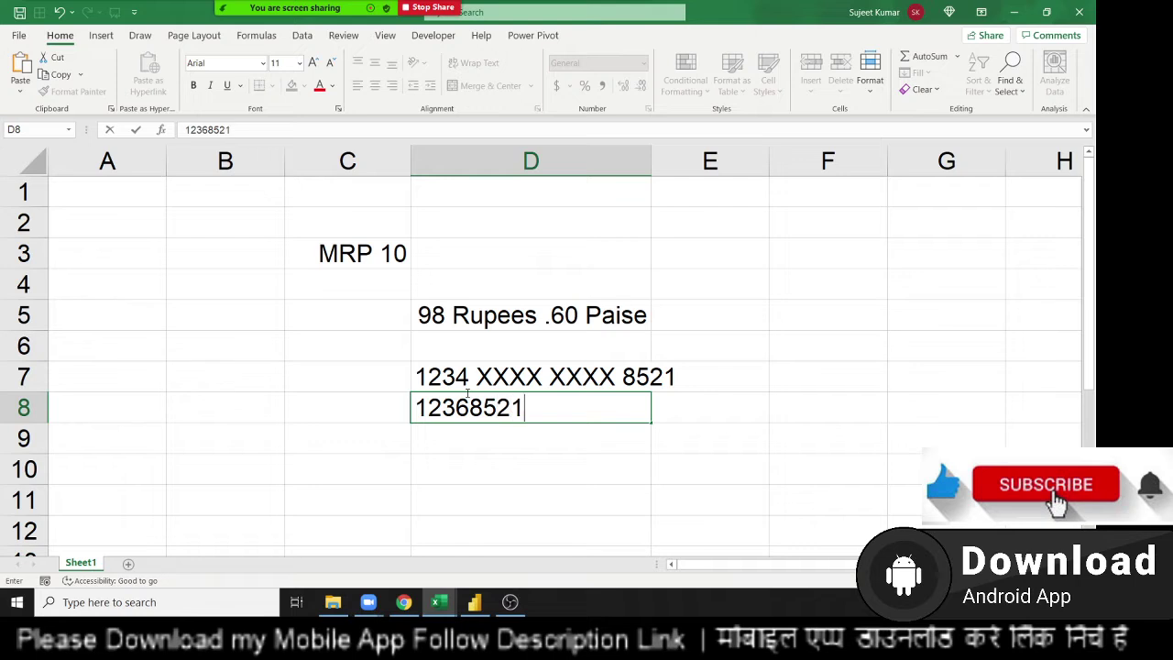
pyautogui.press('Return')
pyautogui.click(468, 396)
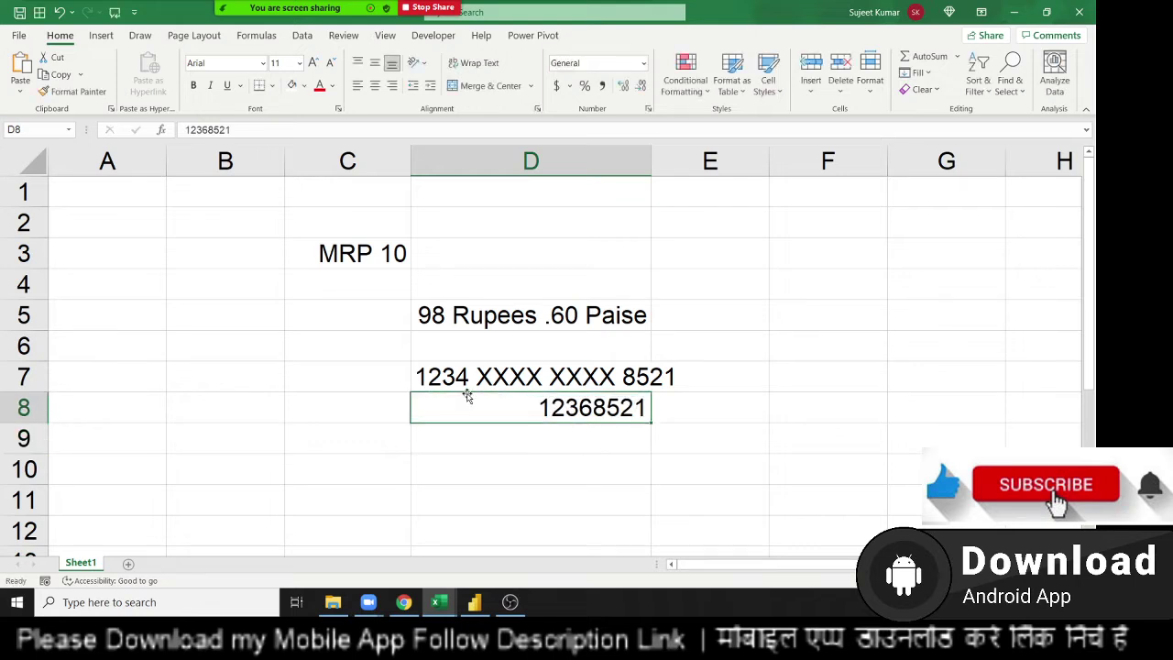
# Step: Give D8 the custom format 0000 "XXX XXXX" 0000 to mask its middle digits
pyautogui.click(647, 109)
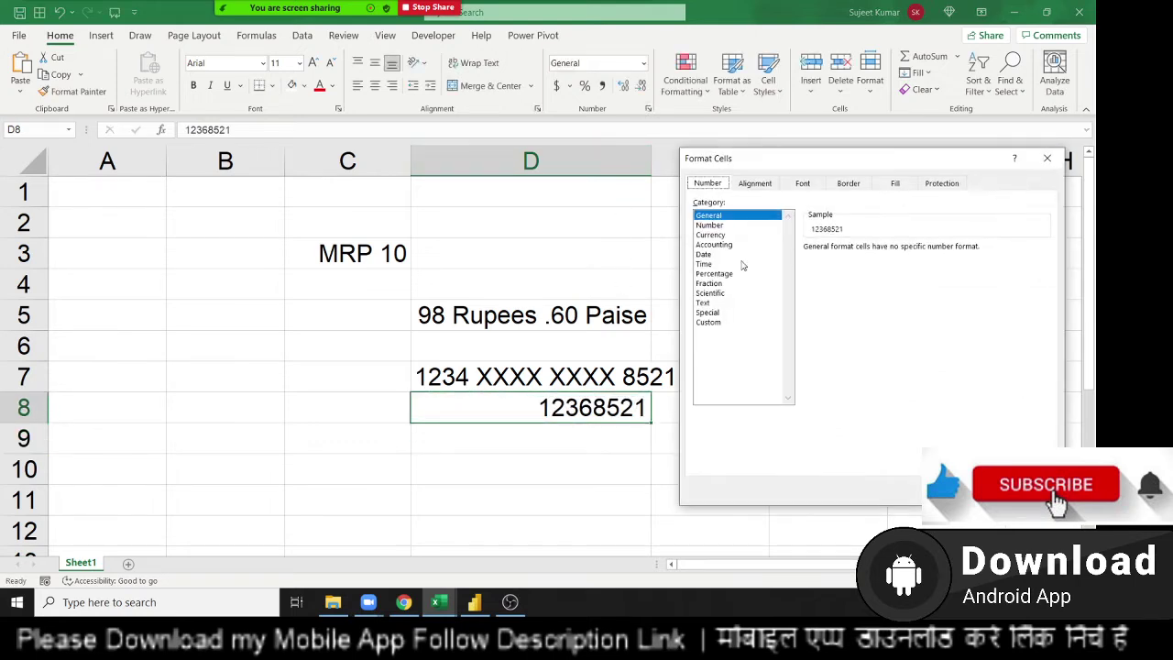
pyautogui.click(714, 322)
pyautogui.doubleClick(837, 261)
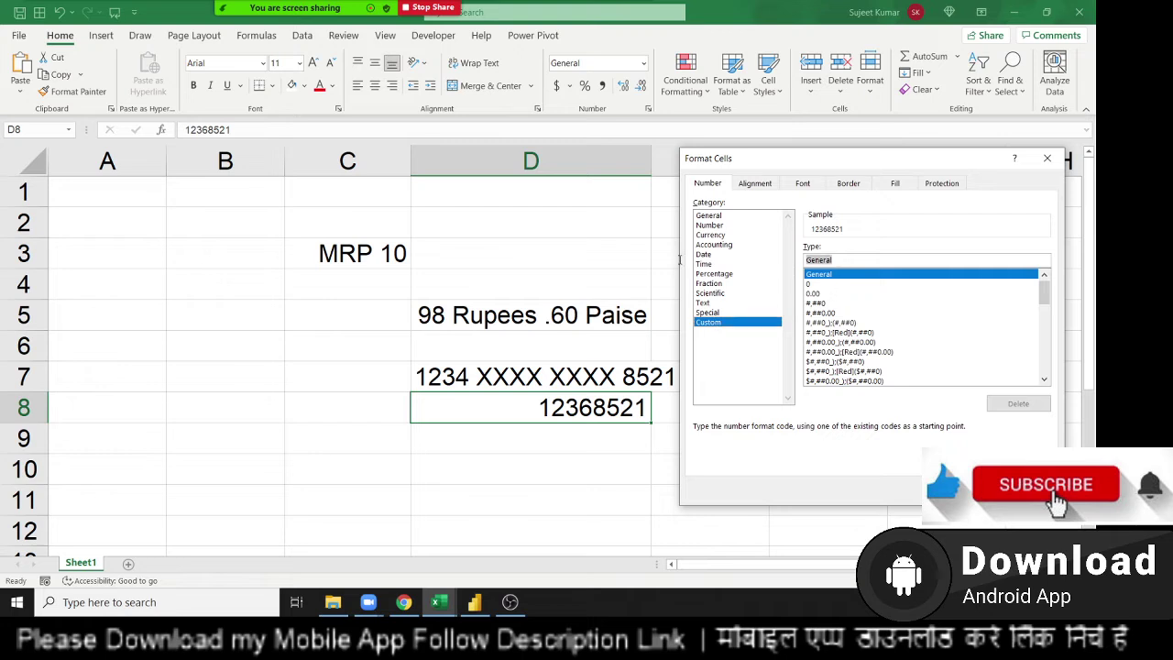
pyautogui.write('00')
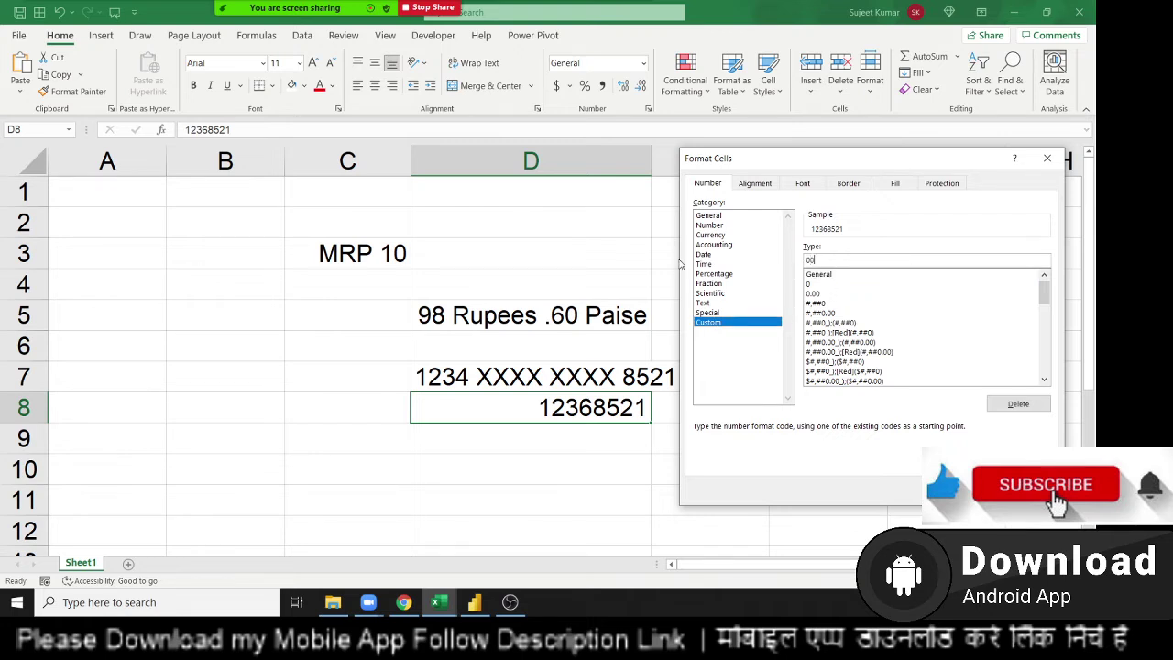
pyautogui.write('00 "')
pyautogui.write('X')
pyautogui.write('XX X')
pyautogui.write('XXX')
pyautogui.write('" 0')
pyautogui.write('000')
pyautogui.press('Return')
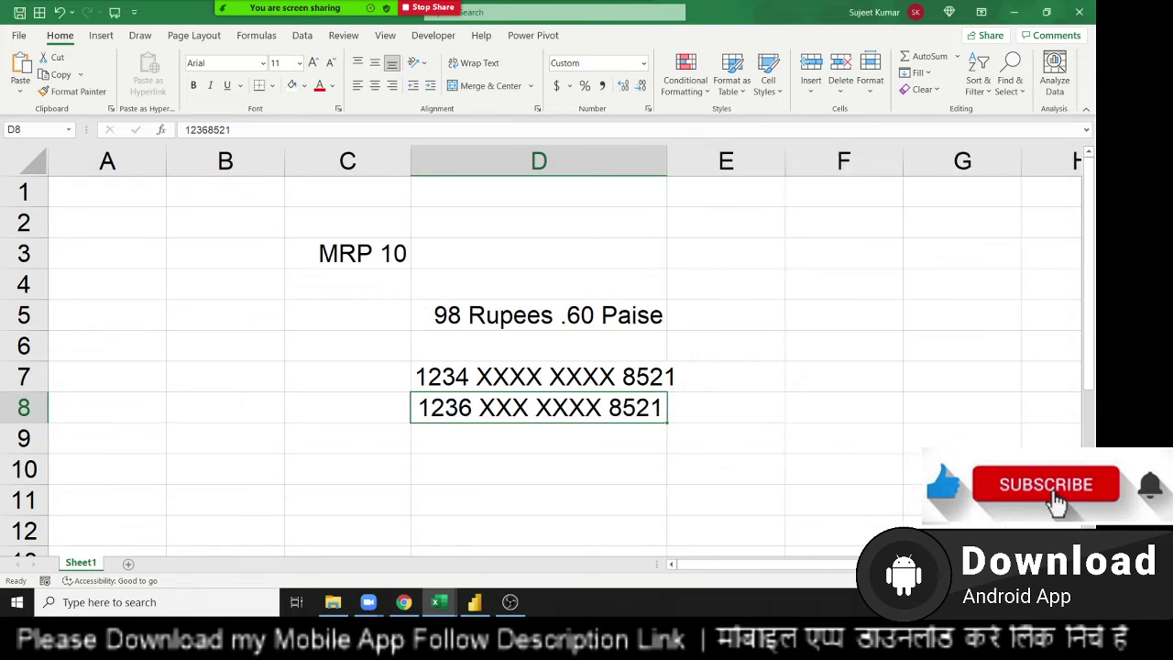
pyautogui.click(551, 457)
pyautogui.click(555, 422)
pyautogui.hotkey('ctrl', '1')
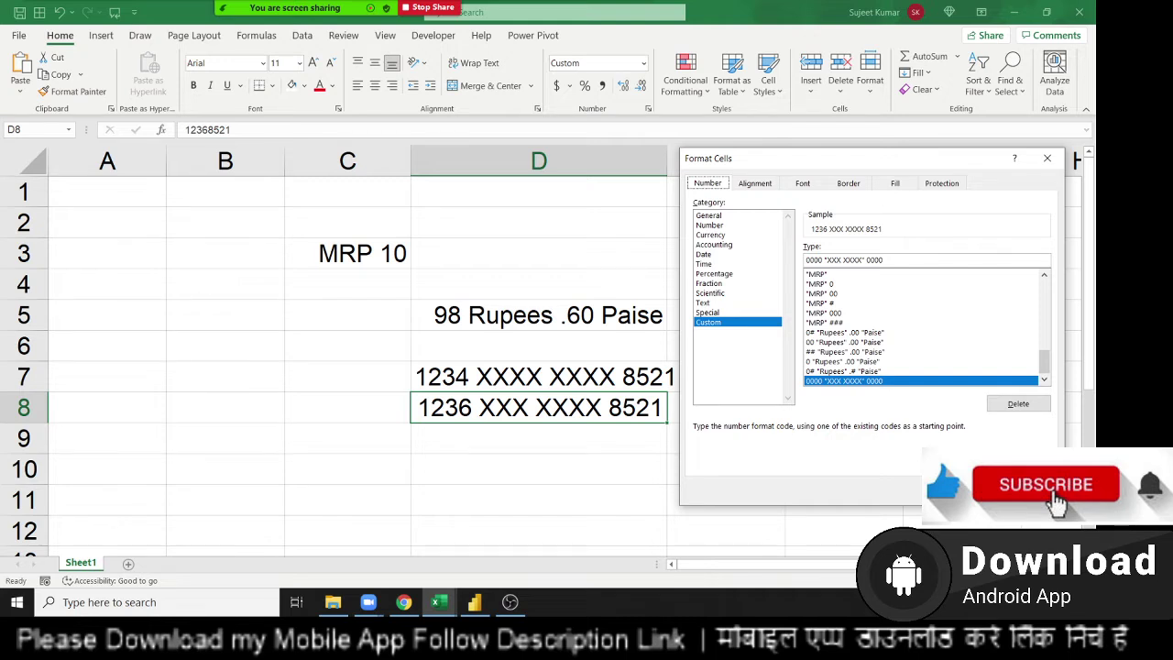
pyautogui.press('Return')
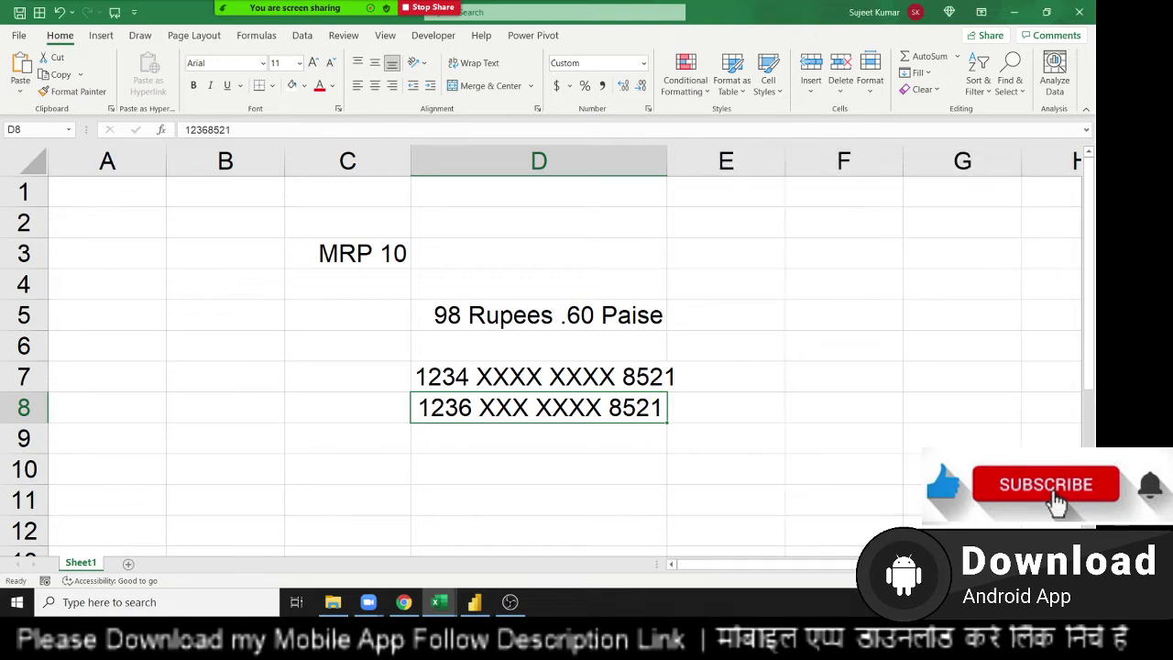
pyautogui.press('Down')
pyautogui.press('Down')
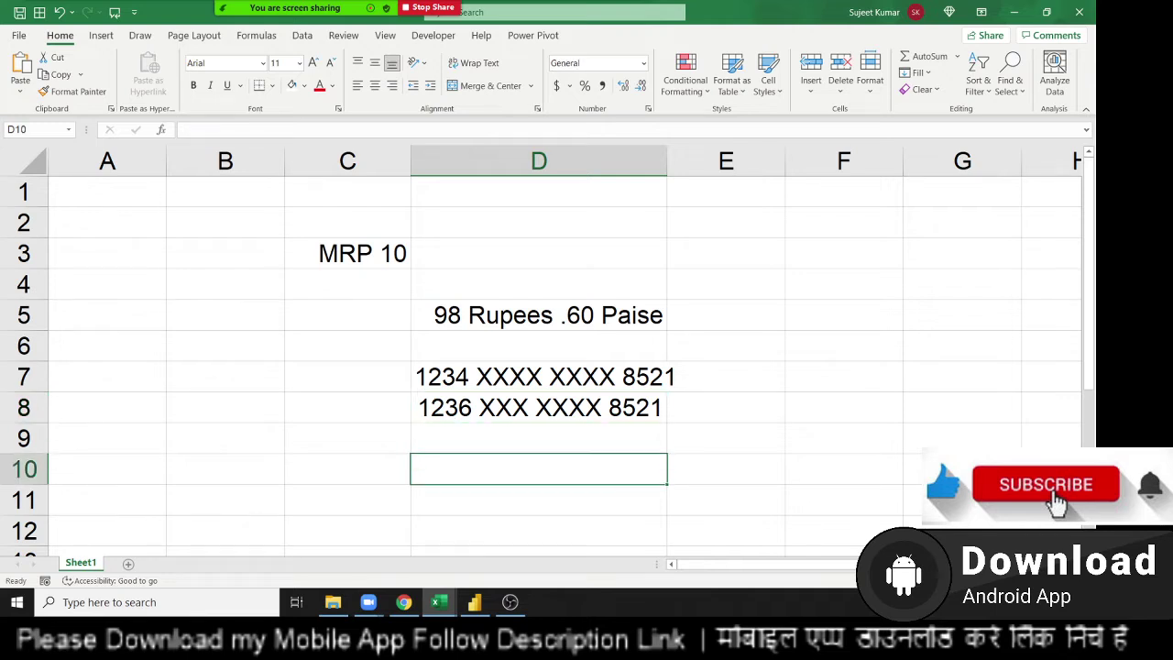
# Step: Discard the partial entry and label cell D9 as A/c
pyautogui.scroll(-1, 741, 397)
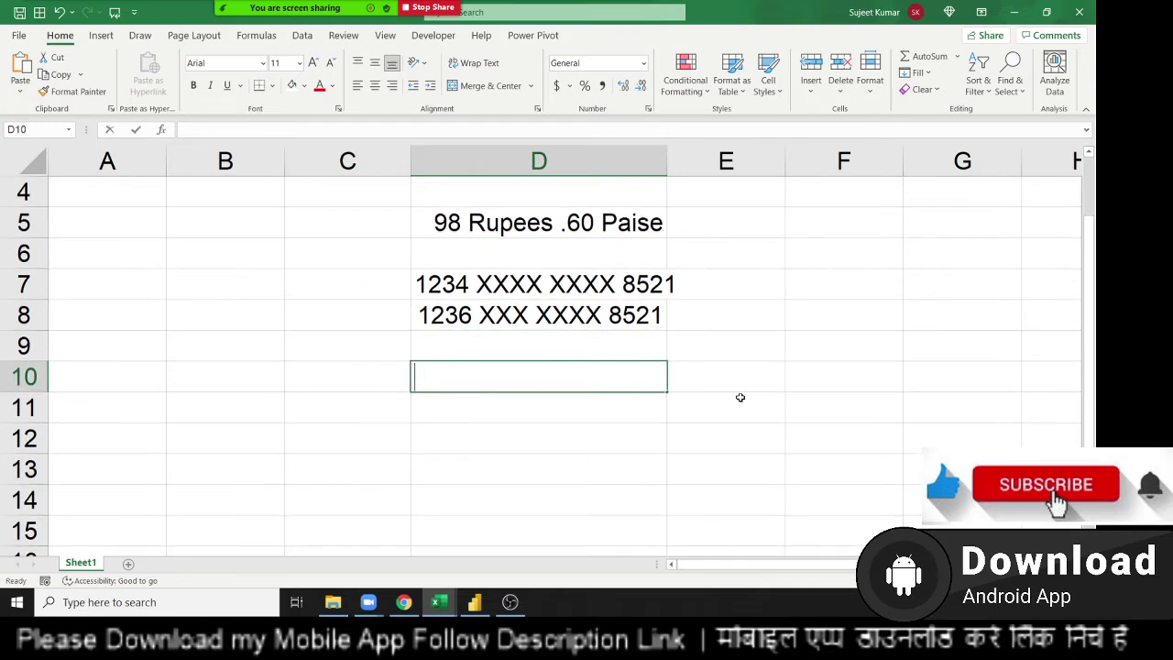
pyautogui.write('1236')
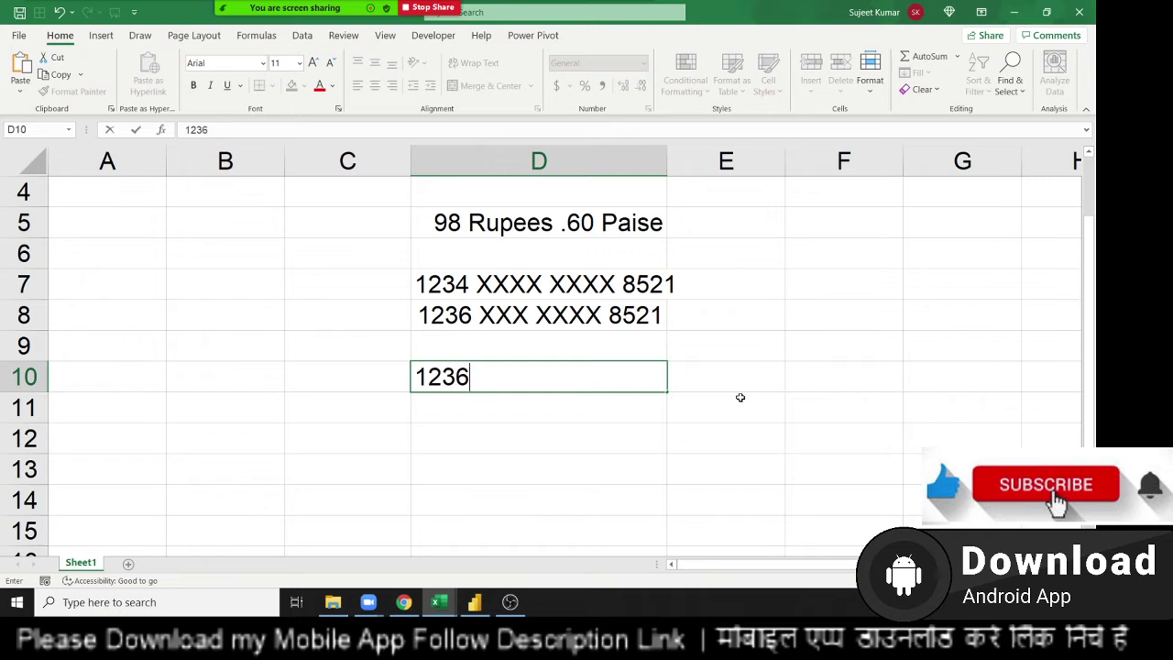
pyautogui.write('54')
pyautogui.press('Escape')
pyautogui.press('Up')
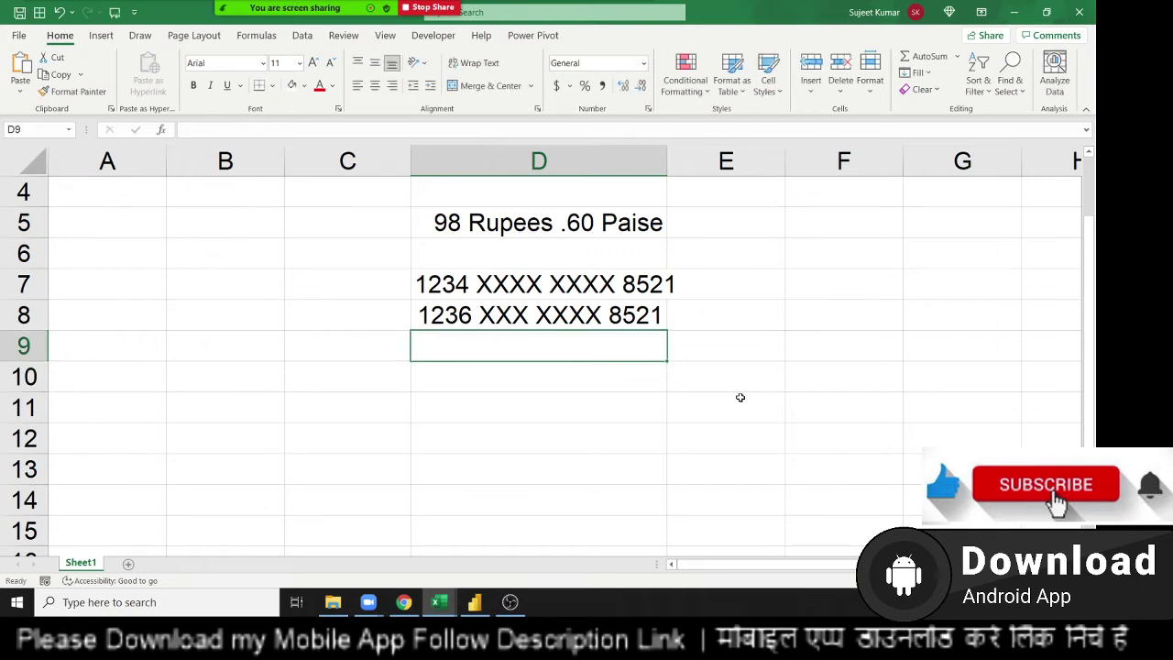
pyautogui.write('A/c')
pyautogui.press('Return')
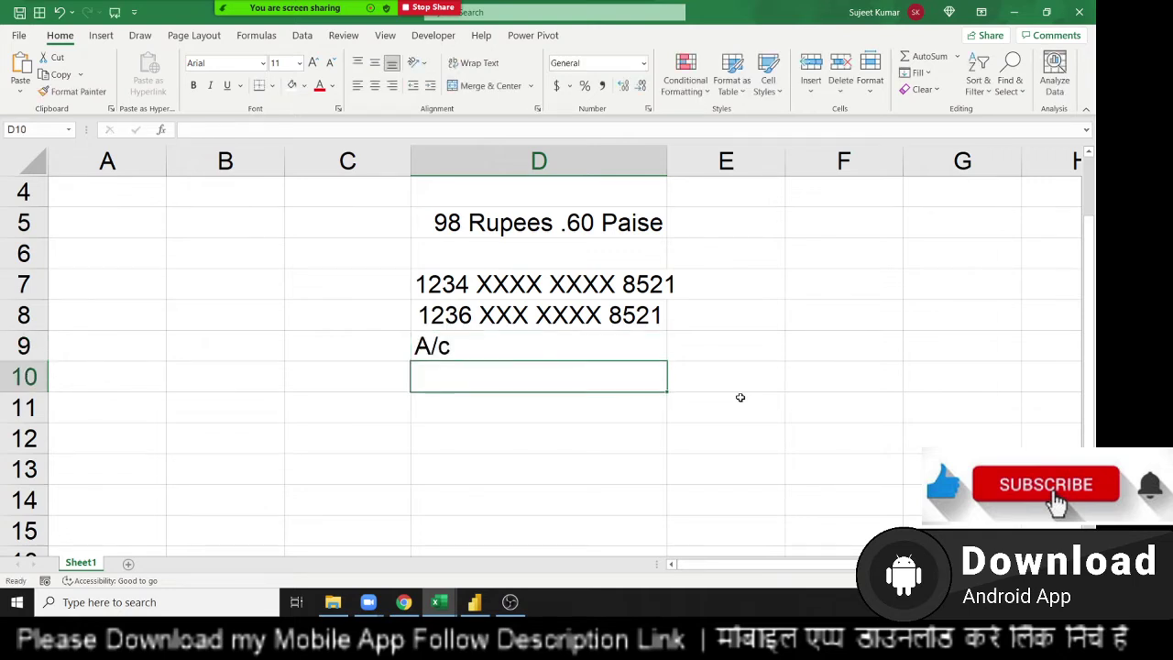
# Step: Enter a 12-digit account number in D10, which Excel shows as 1.23457E+11
pyautogui.write('1')
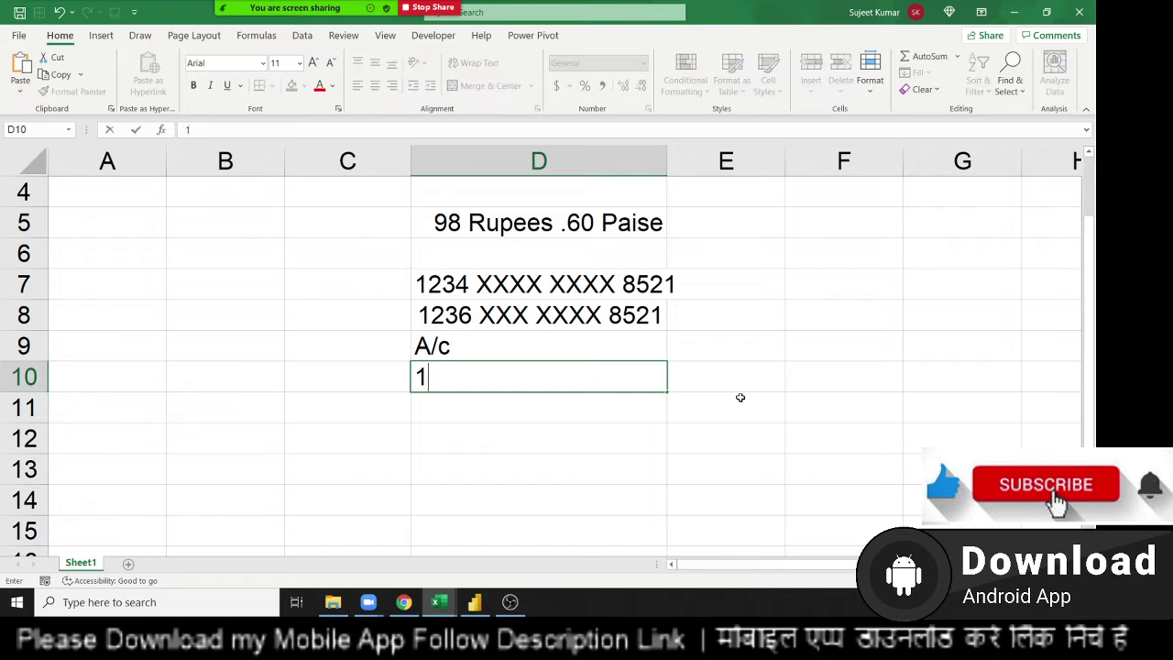
pyautogui.write('23456')
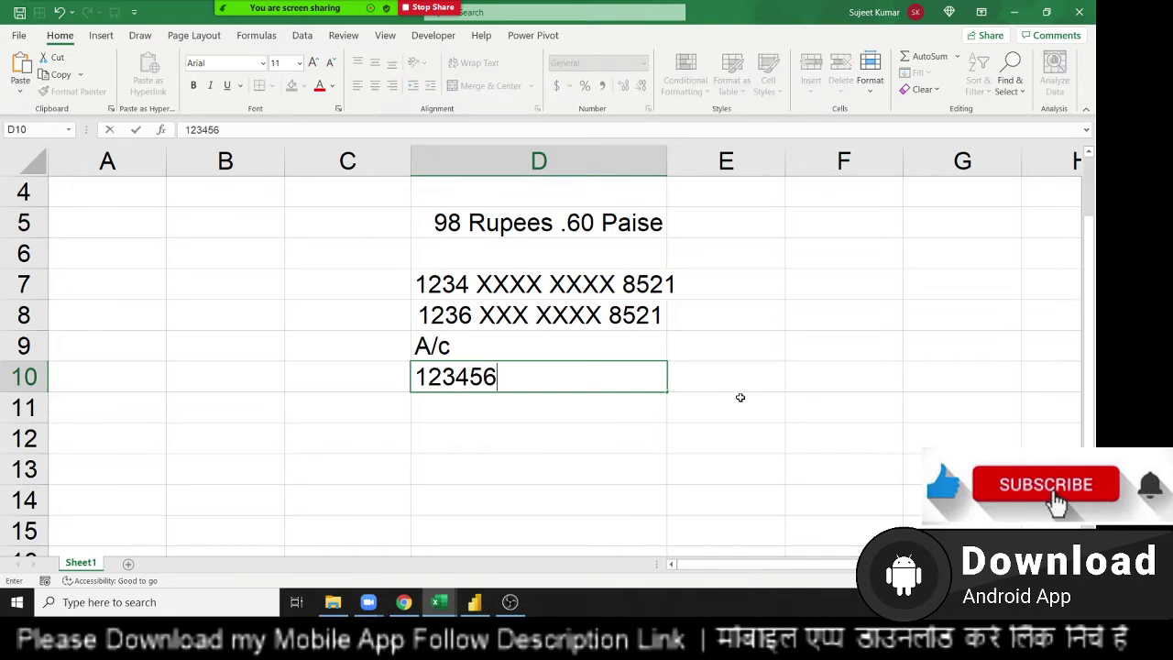
pyautogui.write('7891')
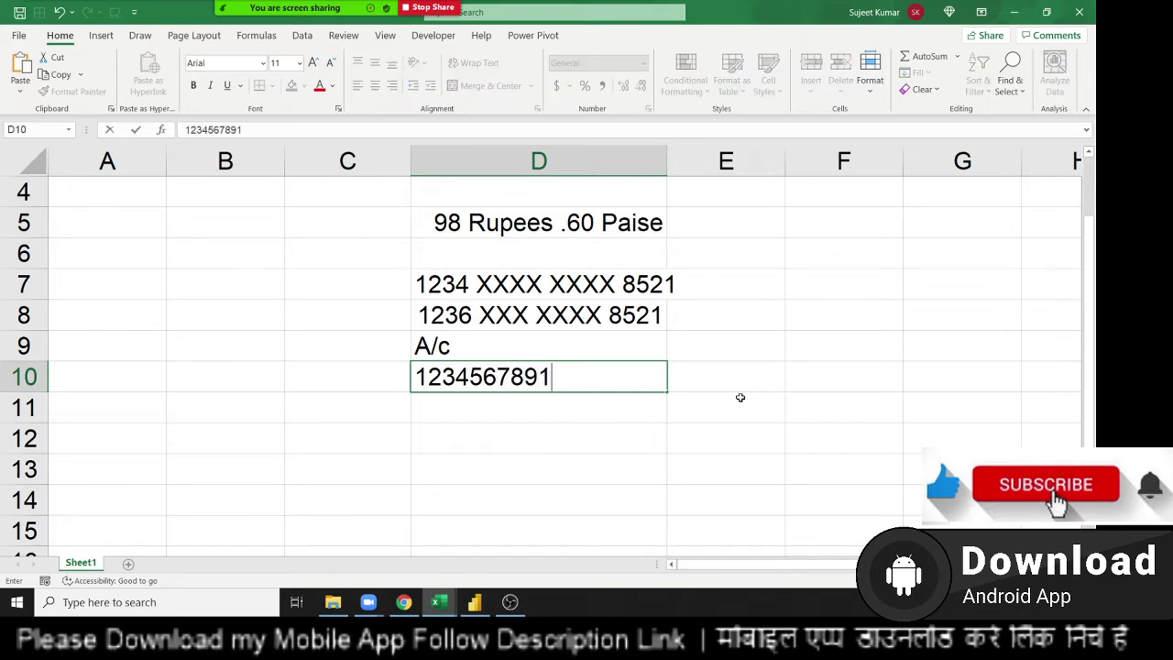
pyautogui.write('2')
pyautogui.press('Return')
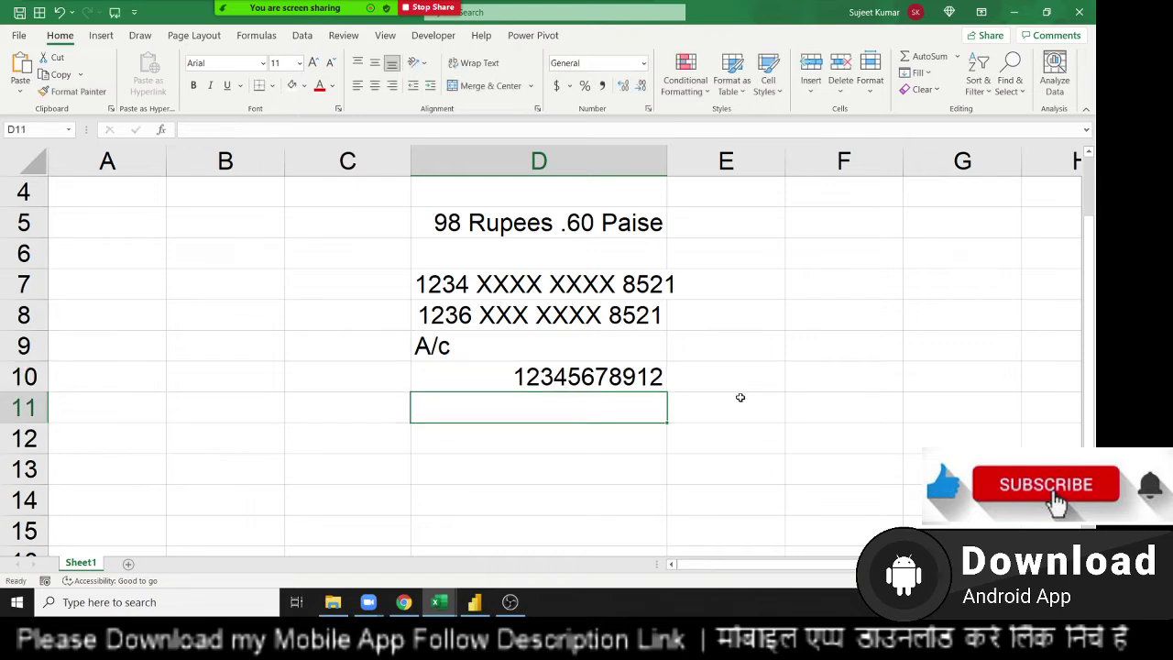
pyautogui.press('Up')
pyautogui.press('F2')
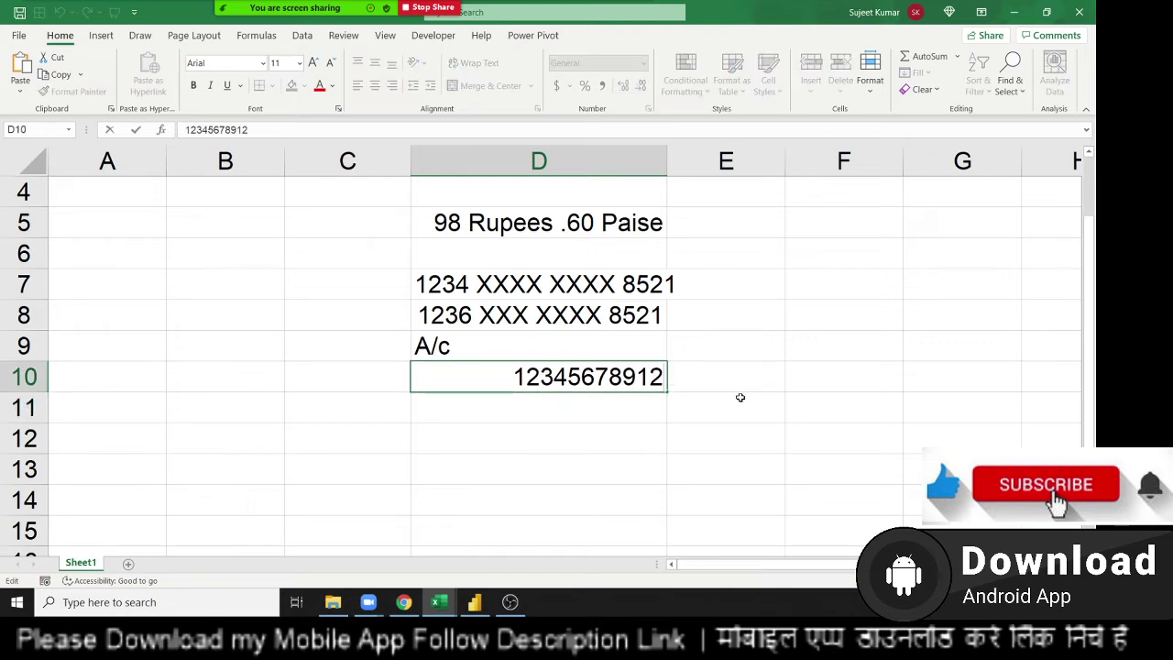
pyautogui.write('6')
pyautogui.press('Return')
pyautogui.press('Up')
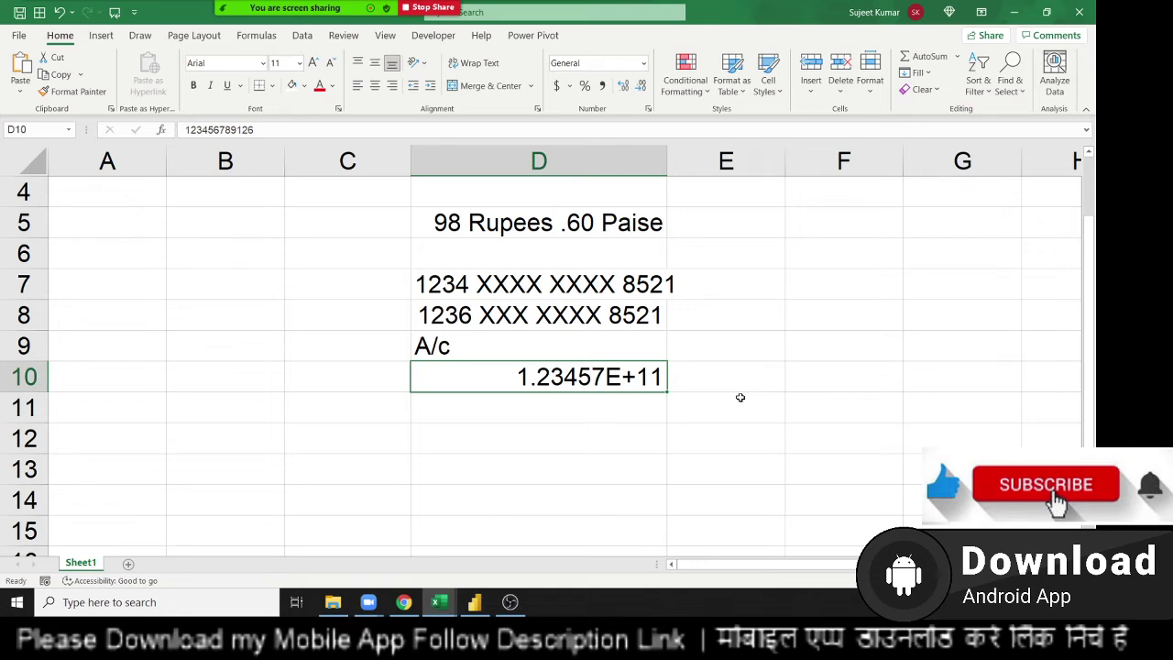
# Step: Apply the custom format # to D10 so its full digits show
pyautogui.click(647, 110)
pyautogui.click(711, 322)
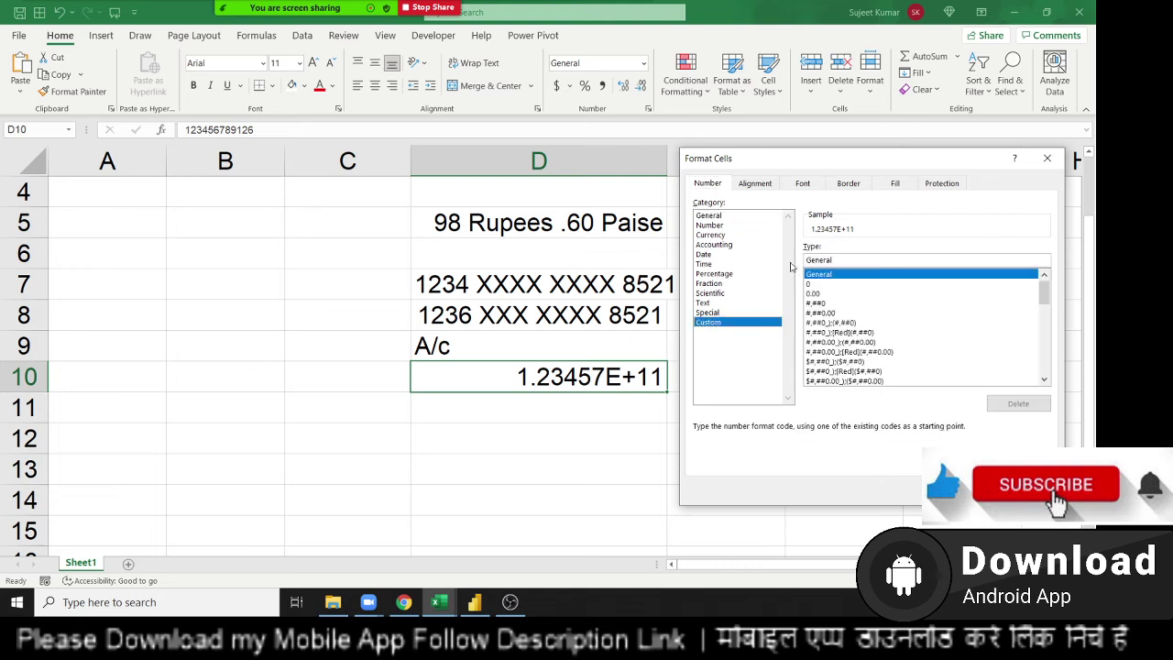
pyautogui.doubleClick(812, 259)
pyautogui.write('#')
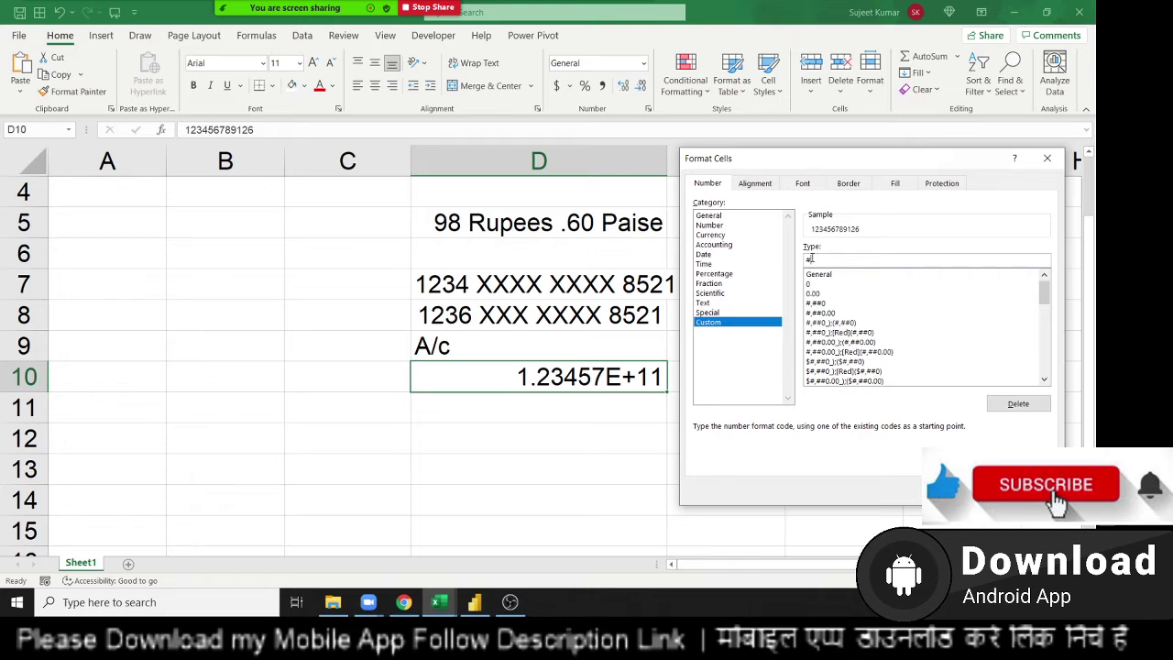
pyautogui.press('Return')
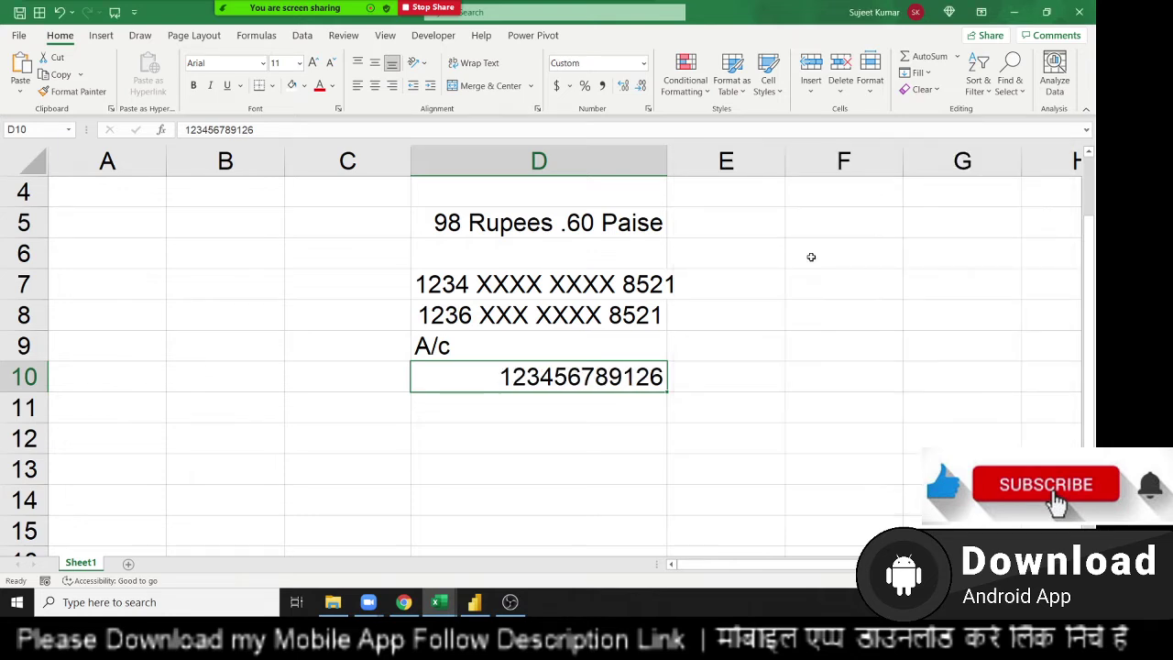
# Step: Lengthen D10's account number to 18 digits by appending more digits in several edits
pyautogui.press('F2')
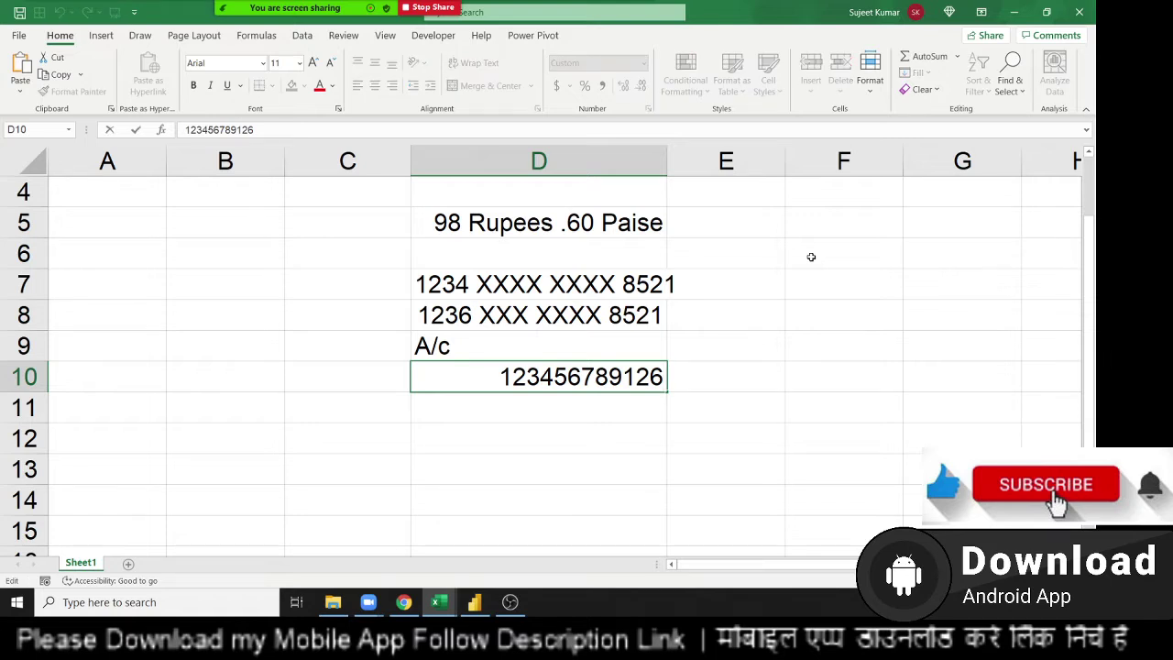
pyautogui.write('85')
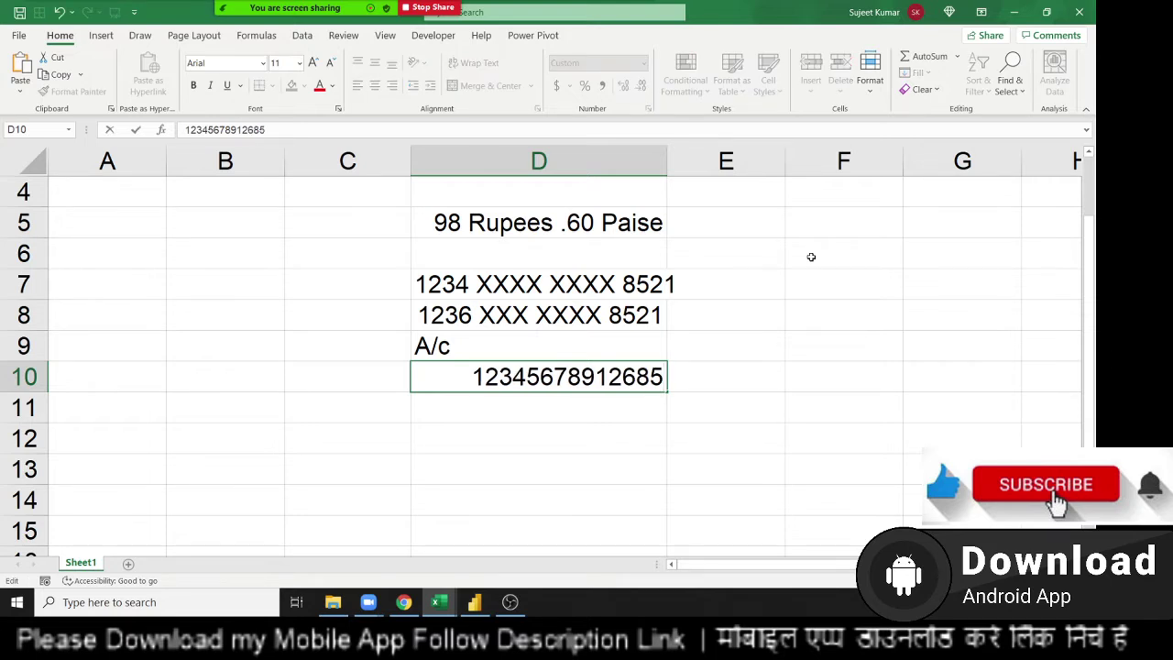
pyautogui.write('2')
pyautogui.press('Return')
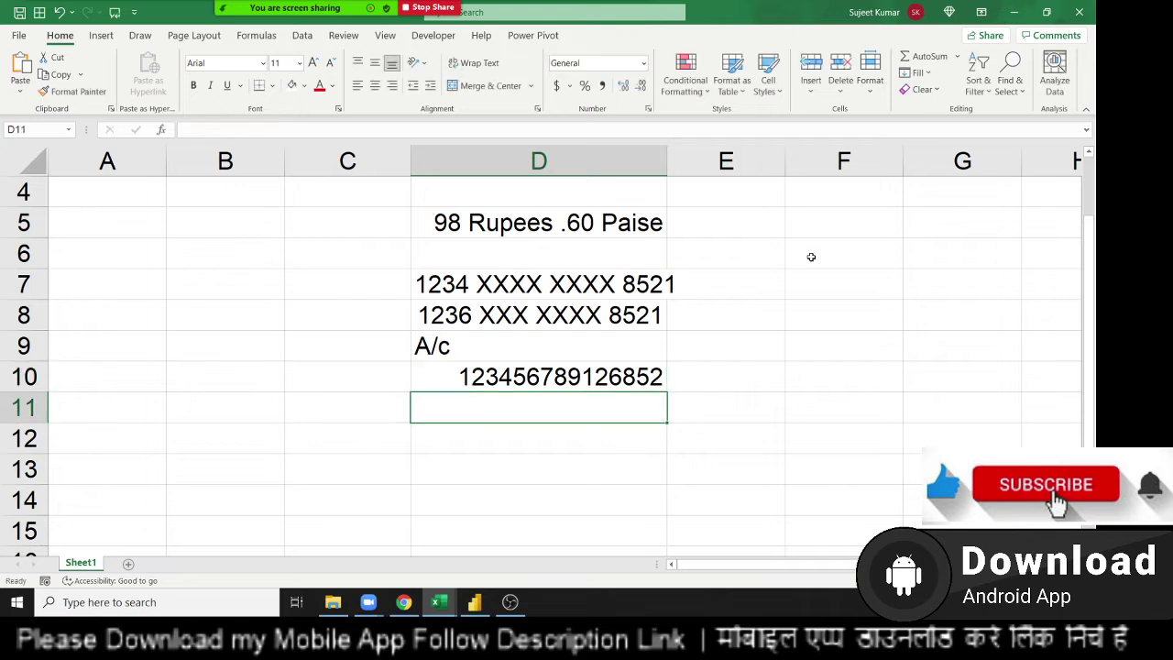
pyautogui.press('Up')
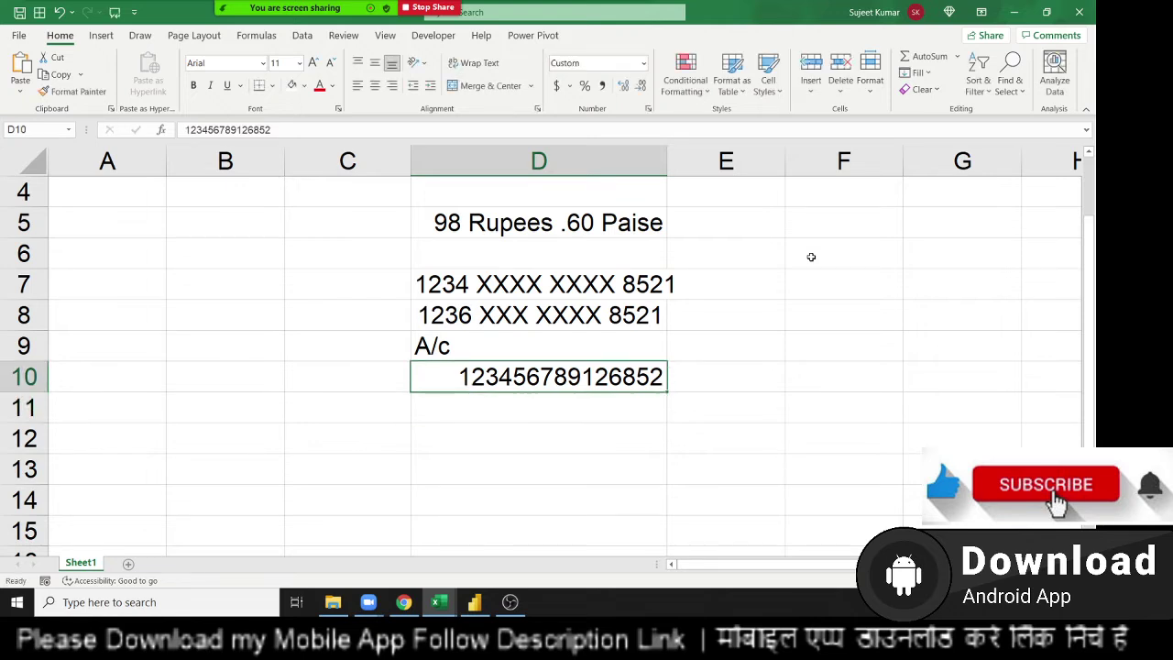
pyautogui.press('F2')
pyautogui.write('0')
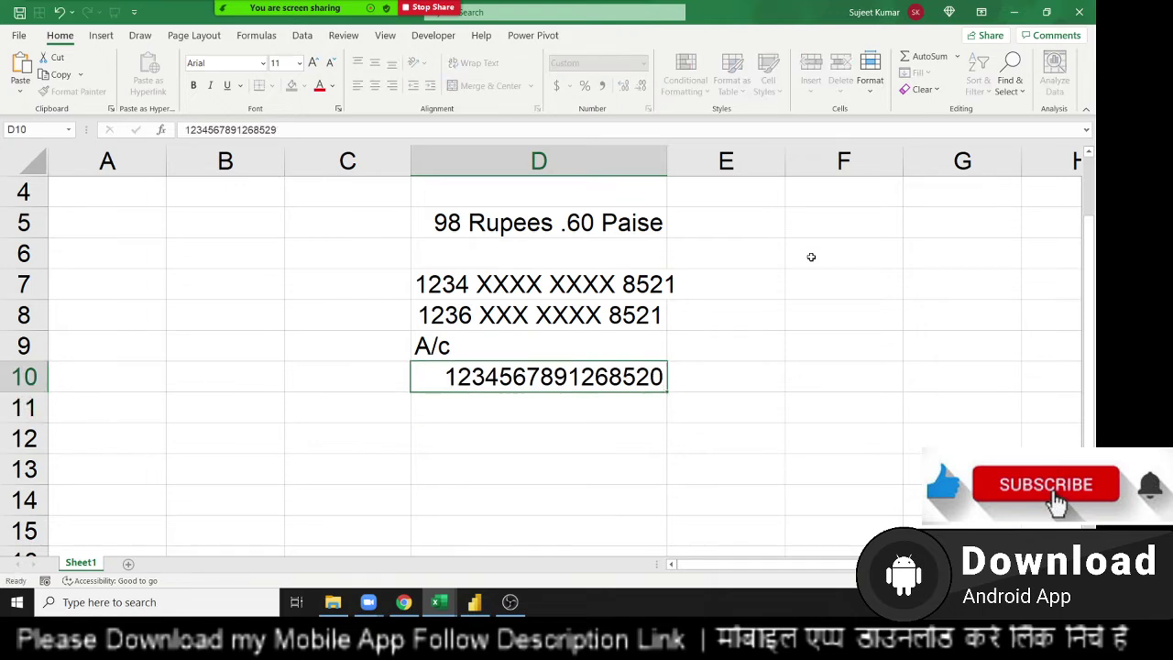
pyautogui.press('Return')
pyautogui.press('Up')
pyautogui.press('F2')
pyautogui.press('BackSpace')
pyautogui.write('789')
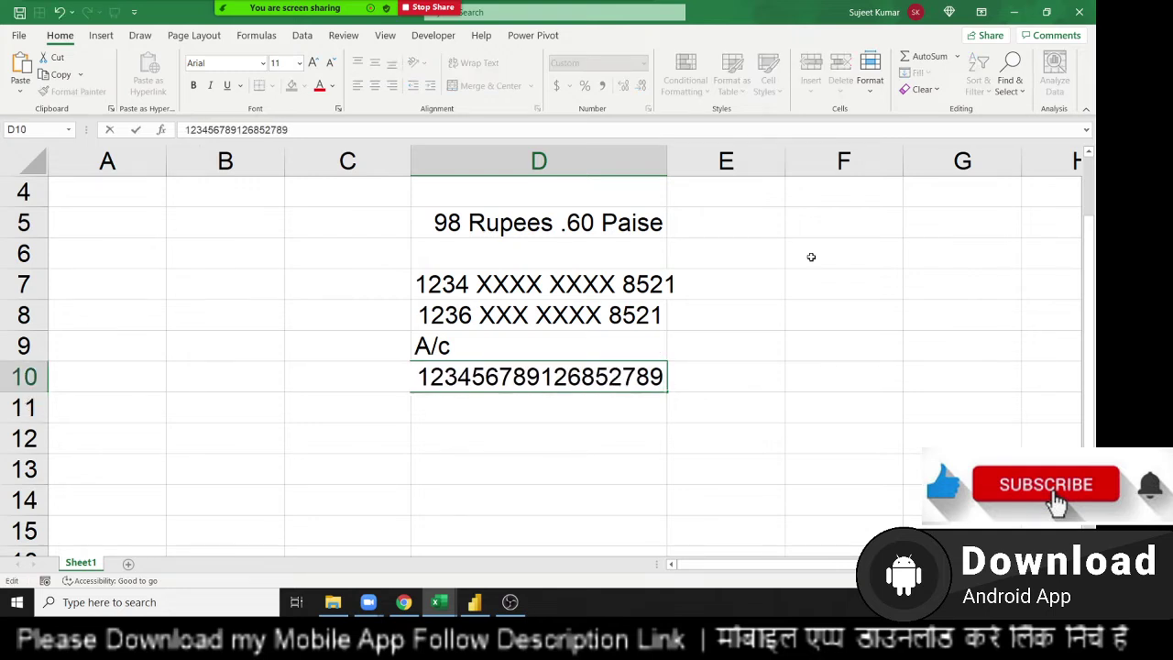
pyautogui.press('Return')
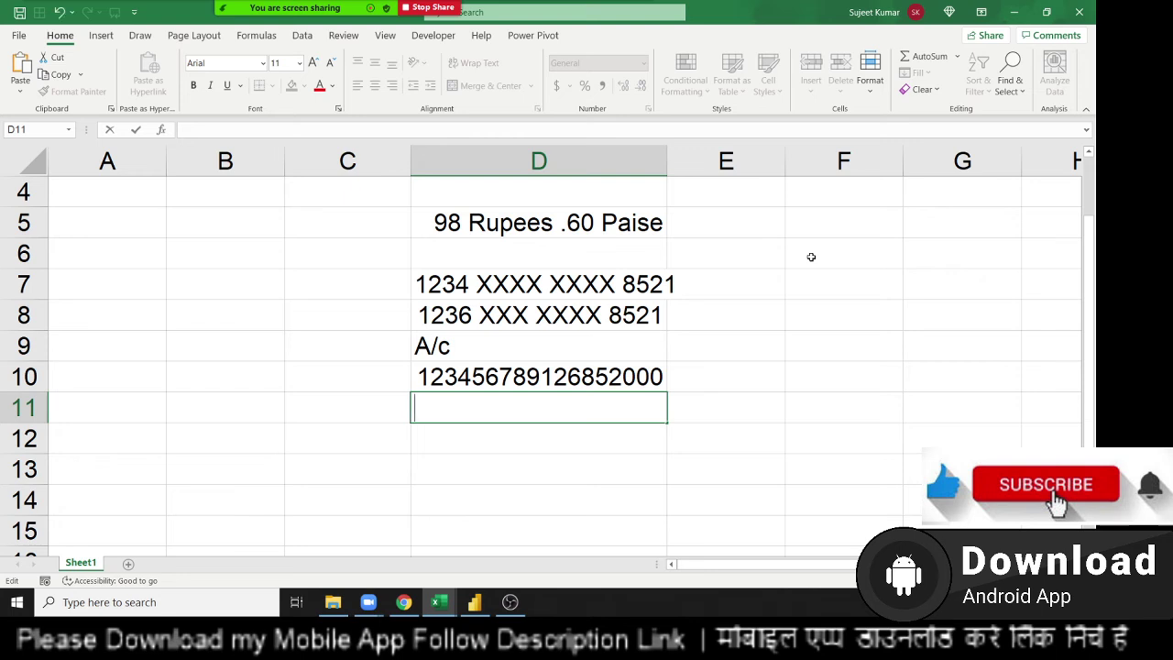
# Step: Shorten D10's number to 15 digits by trimming its trailing digits
pyautogui.press('Up')
pyautogui.press('F2')
pyautogui.press('BackSpace')
pyautogui.press('BackSpace')
pyautogui.press('BackSpace')
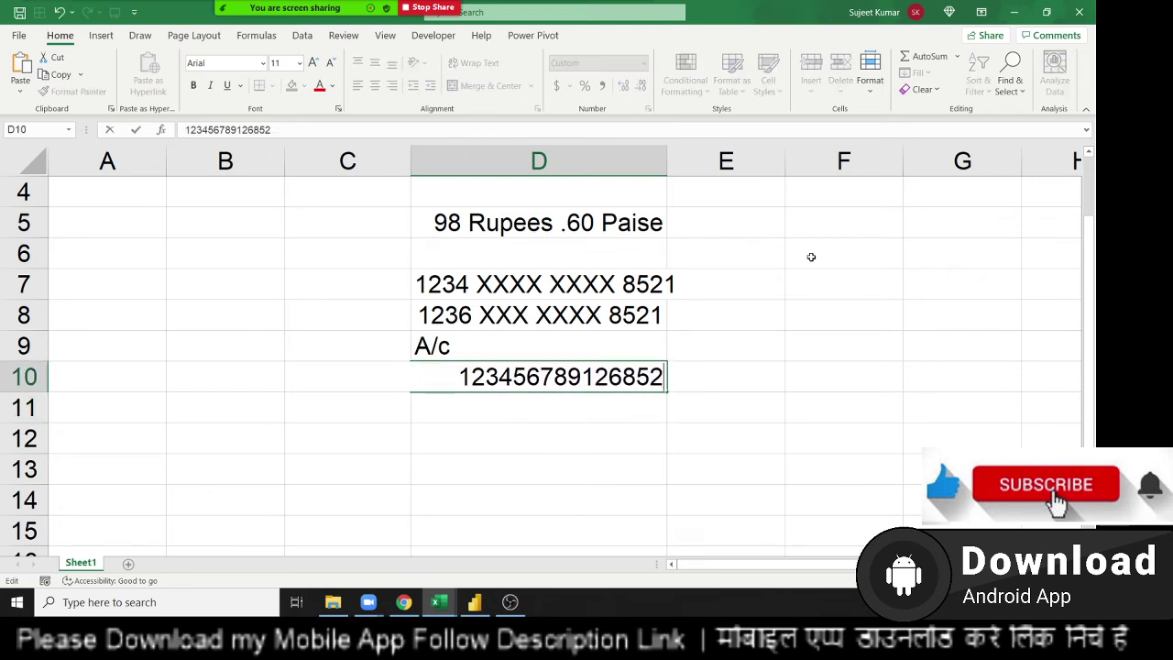
pyautogui.press('BackSpace')
pyautogui.write('2')
pyautogui.press('Return')
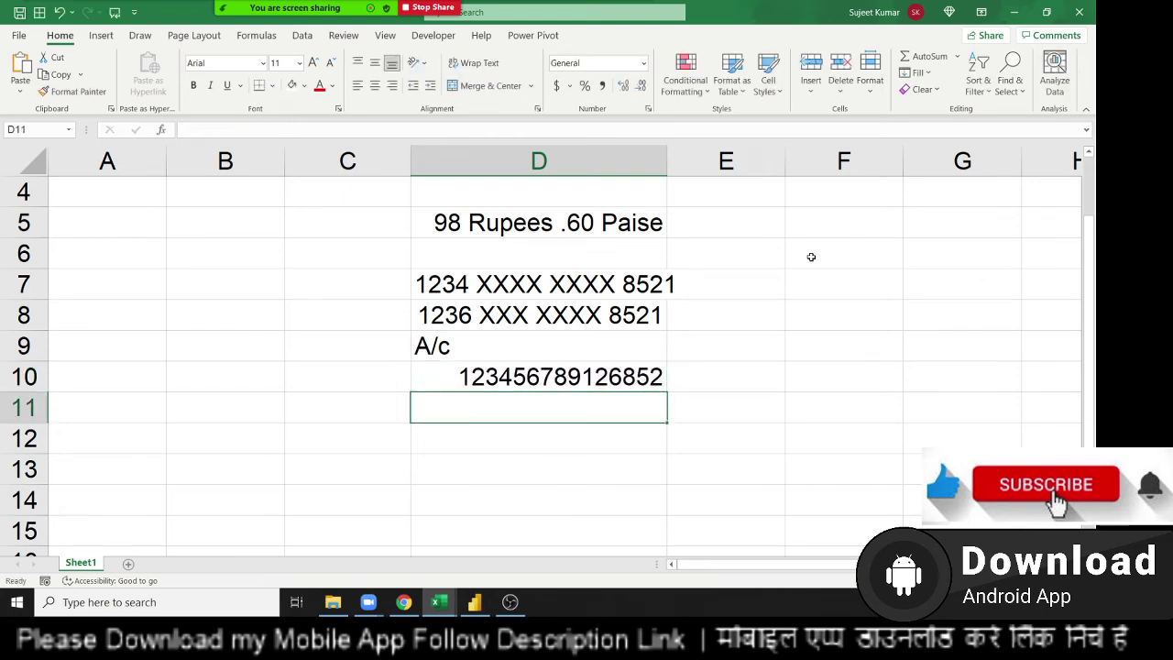
# Step: Enter the formula =D10*5478 in D11, which displays 6.76296E+17
pyautogui.write('=')
pyautogui.press('Up')
pyautogui.write('*')
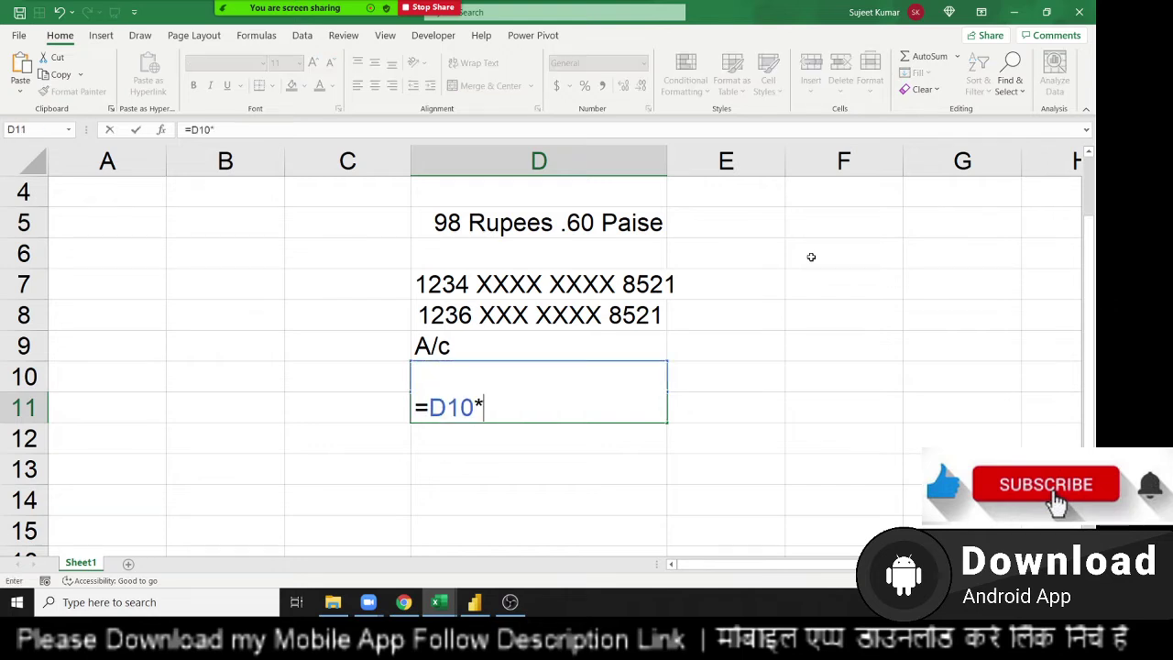
pyautogui.write('5478')
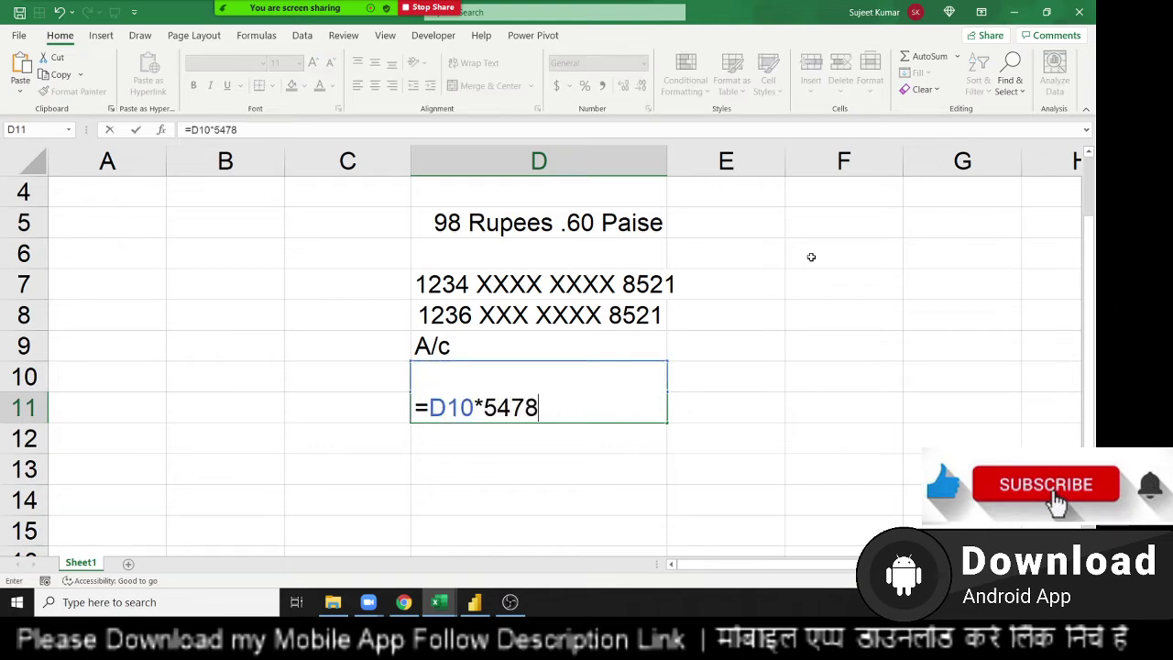
pyautogui.press('Return')
pyautogui.press('Up')
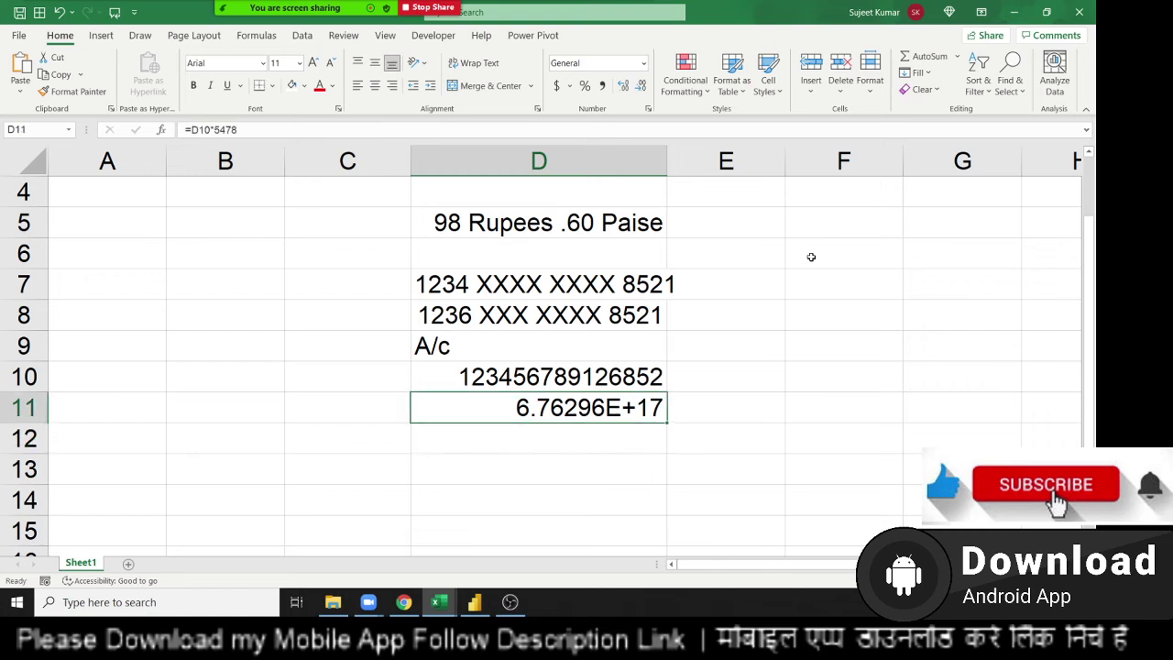
# Step: Copy D10's number format to D11 with Format Painter and check D11's formula
pyautogui.click(578, 380)
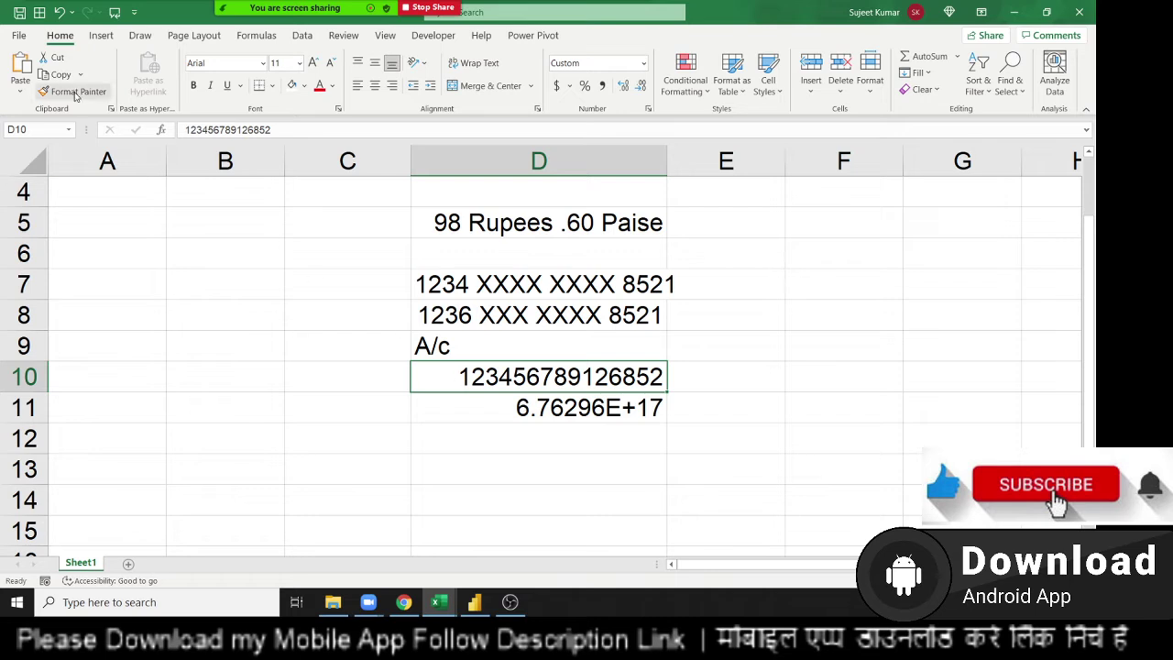
pyautogui.click(74, 91)
pyautogui.click(523, 414)
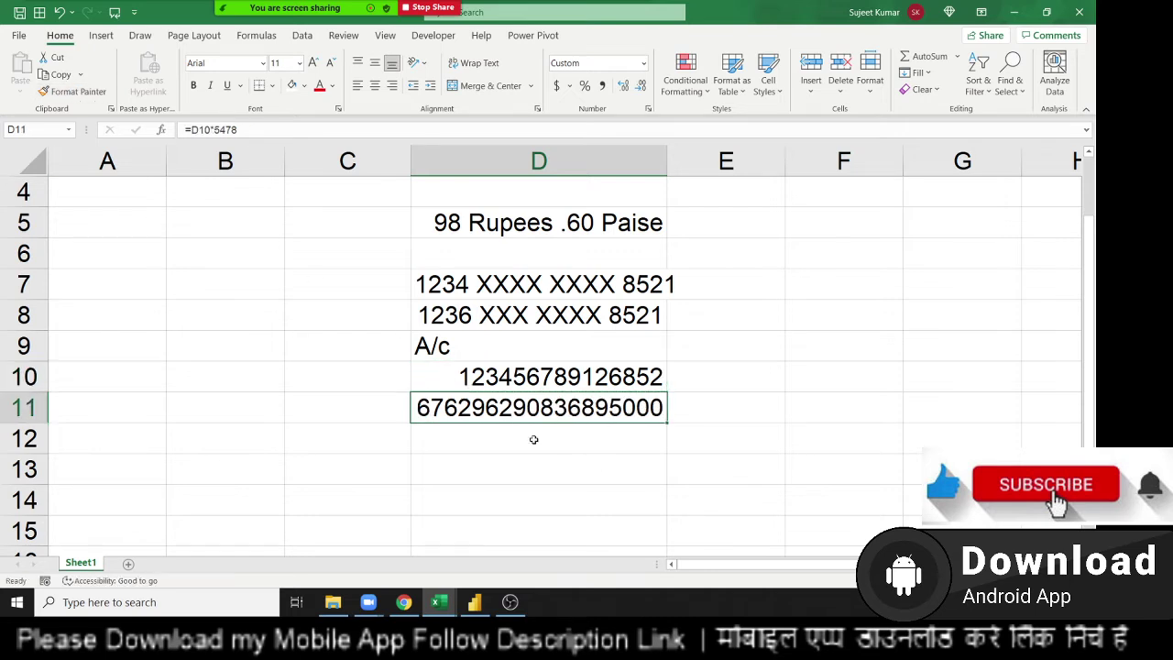
pyautogui.doubleClick(612, 409)
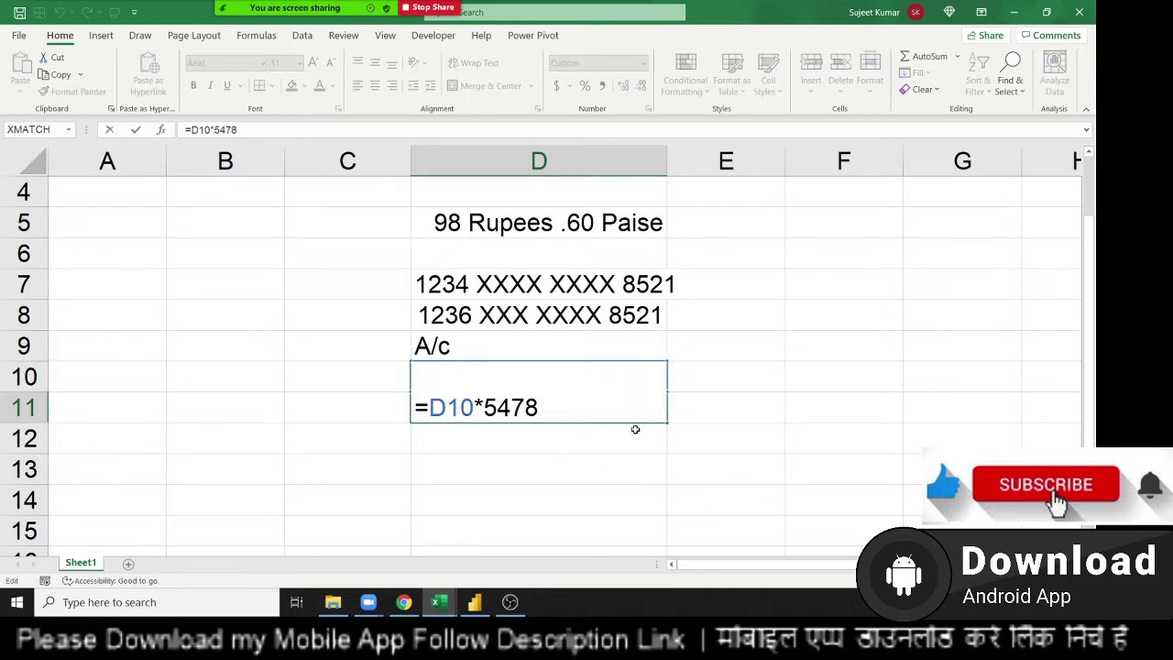
pyautogui.press('Escape')
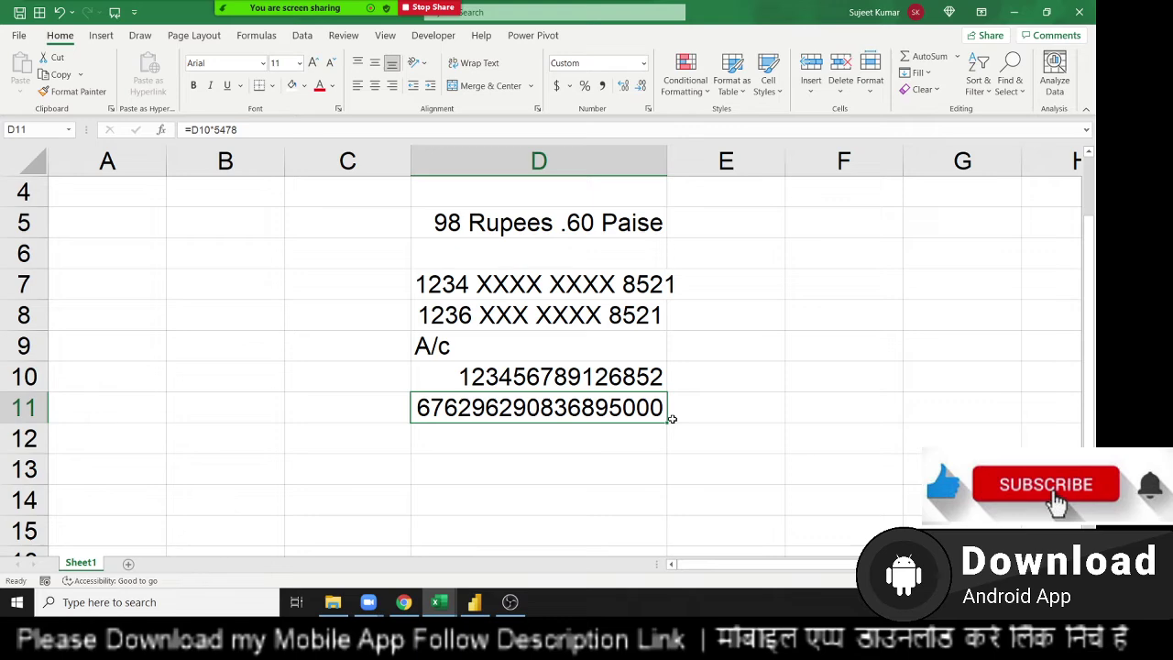
# Step: Look around the sheet and select D12 for the next long number
pyautogui.click(238, 417)
pyautogui.click(128, 438)
pyautogui.scroll(-2, 757, 459)
pyautogui.scroll(1, 644, 458)
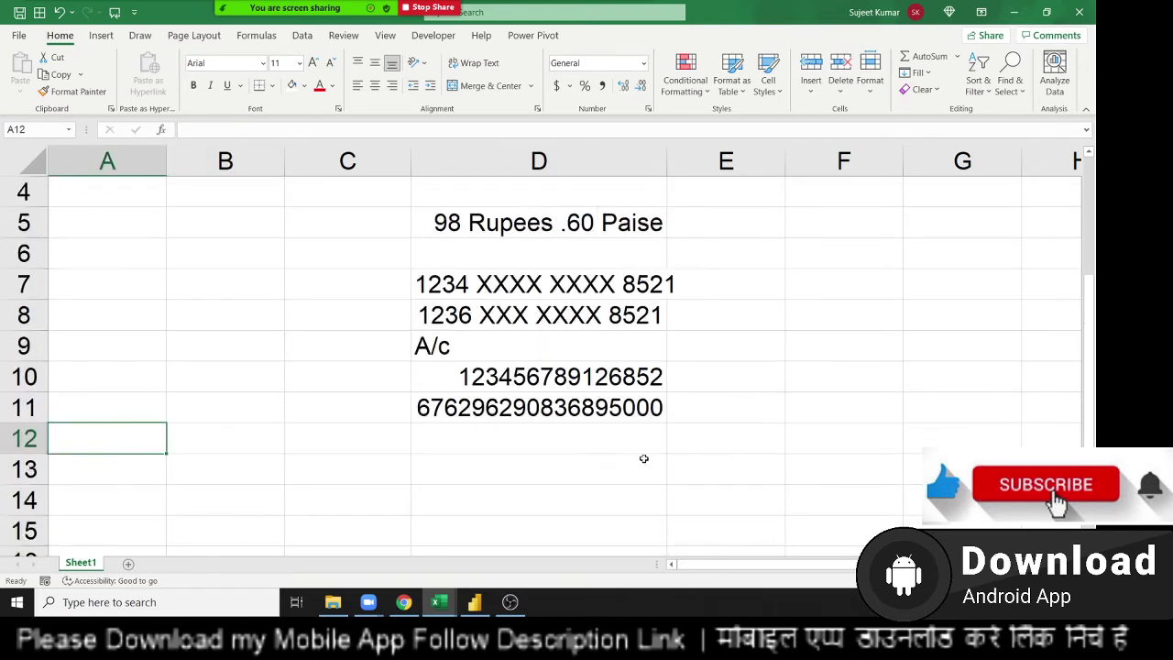
pyautogui.scroll(1, 616, 458)
pyautogui.scroll(-2, 616, 458)
pyautogui.scroll(-1, 615, 460)
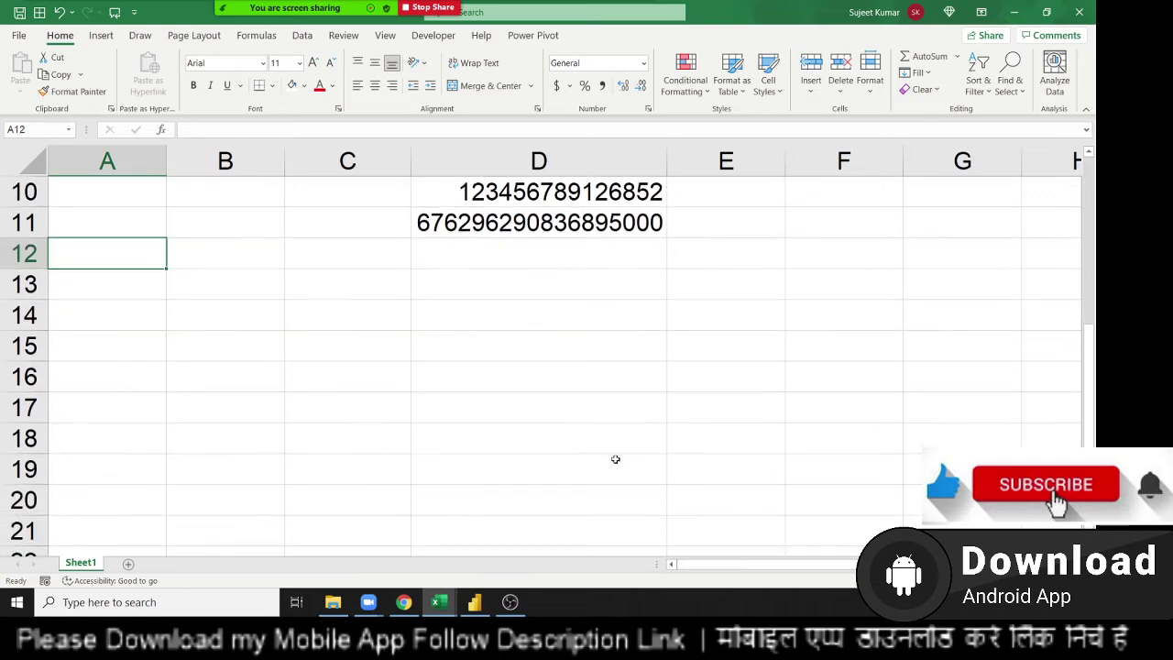
pyautogui.click(497, 325)
pyautogui.scroll(-1, 490, 322)
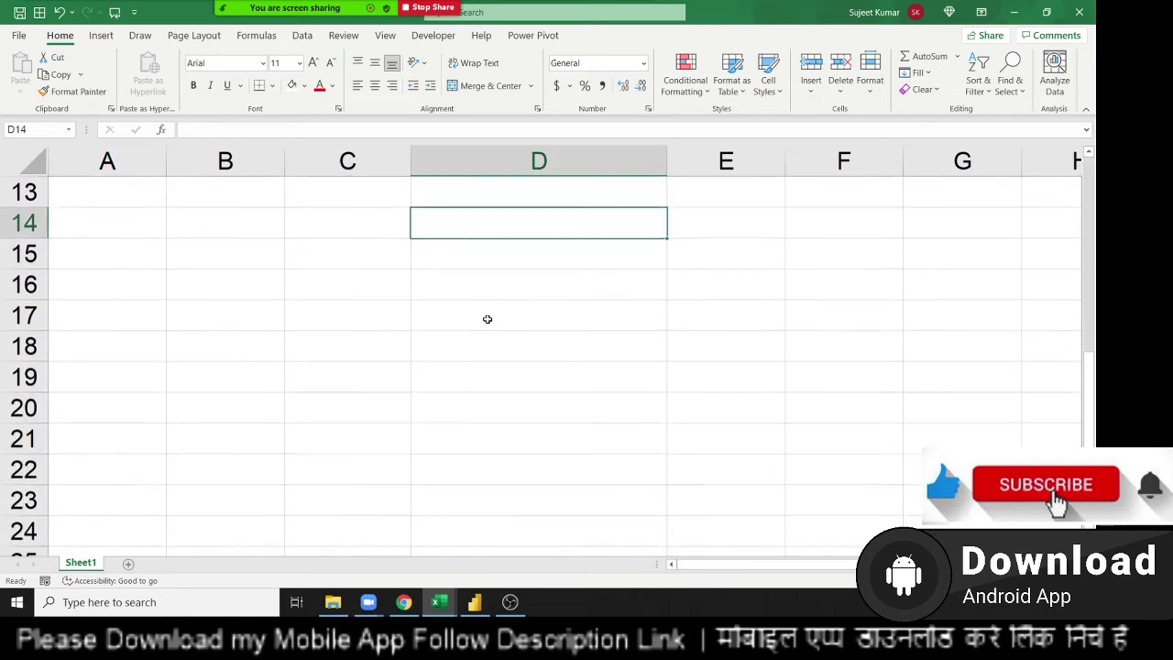
pyautogui.click(362, 215)
pyautogui.scroll(2, 397, 253)
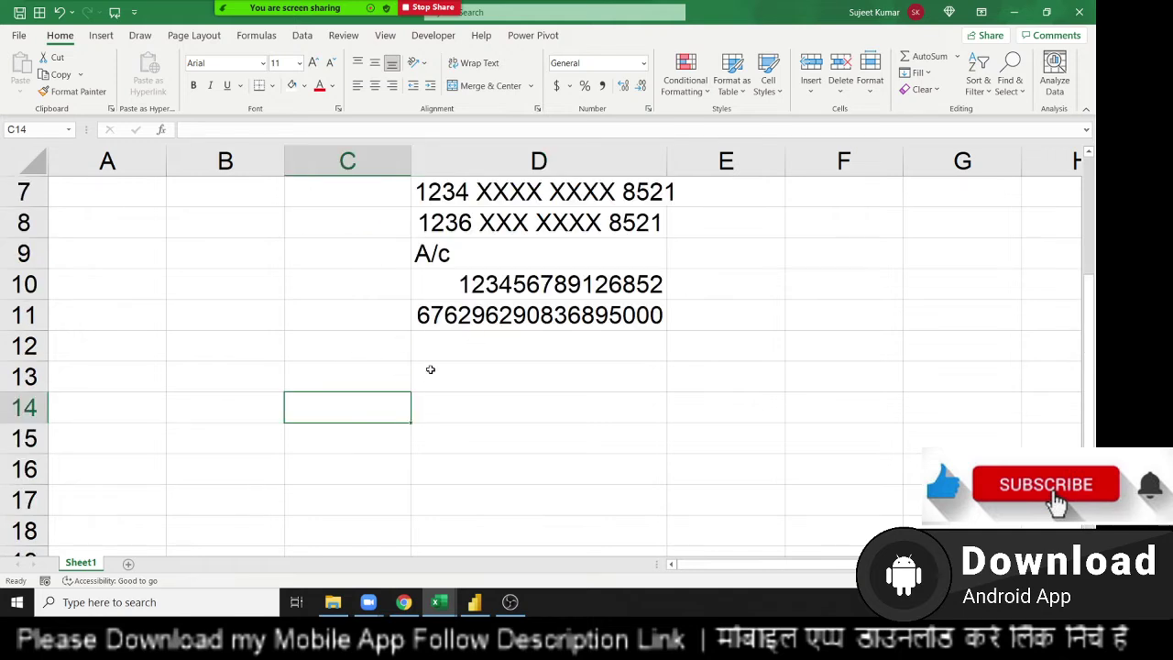
pyautogui.click(444, 357)
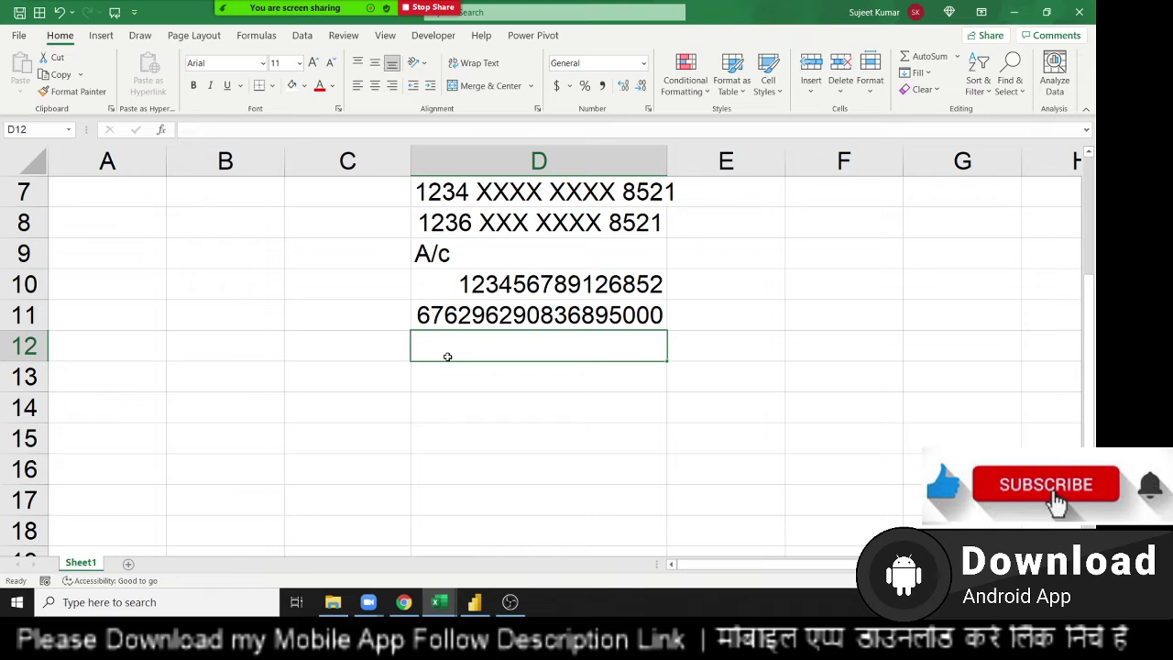
# Step: Store a 35-digit number as text in D12 using a leading apostrophe
pyautogui.write("'1341421")
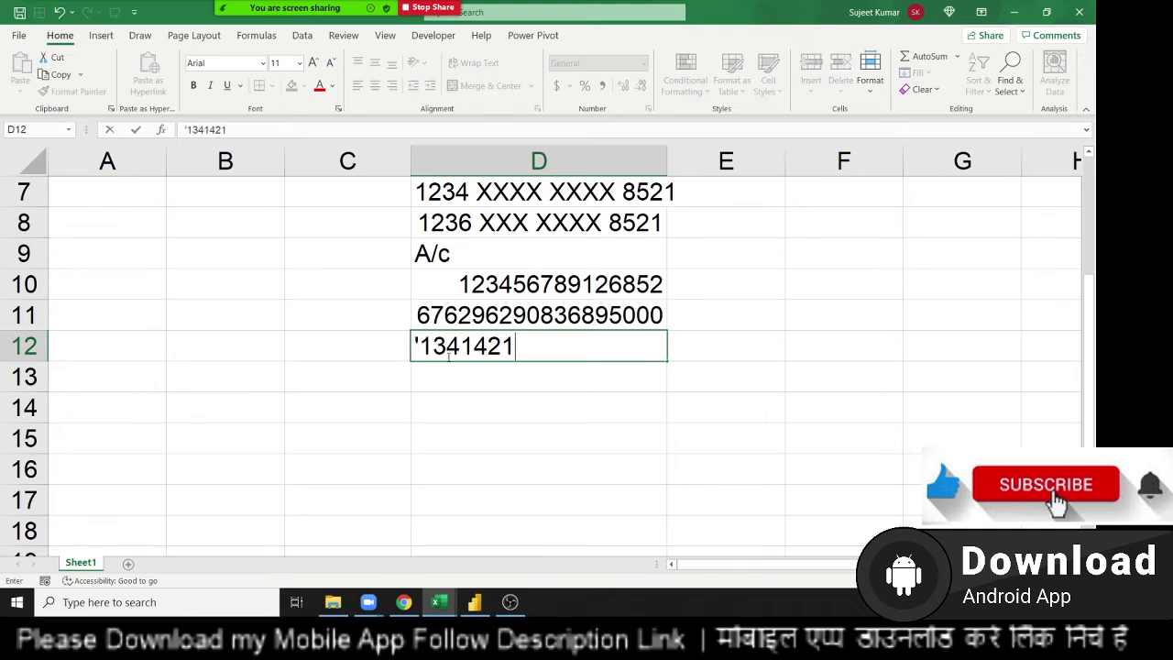
pyautogui.write('3216469432132131316465413')
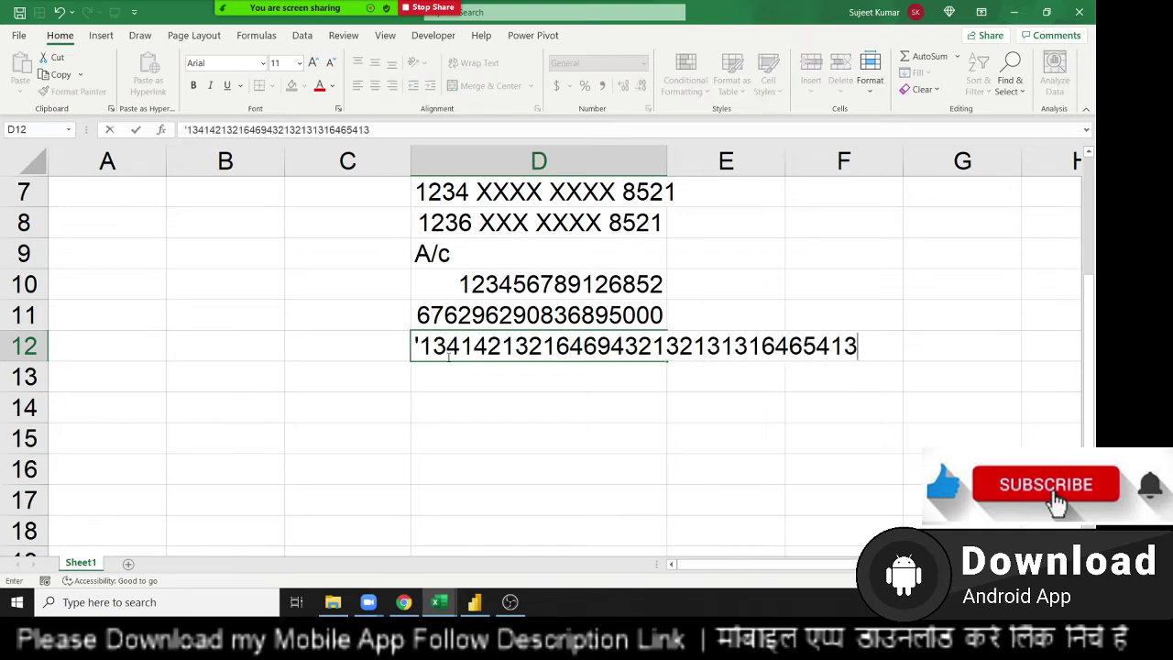
pyautogui.write('136')
pyautogui.press('Return')
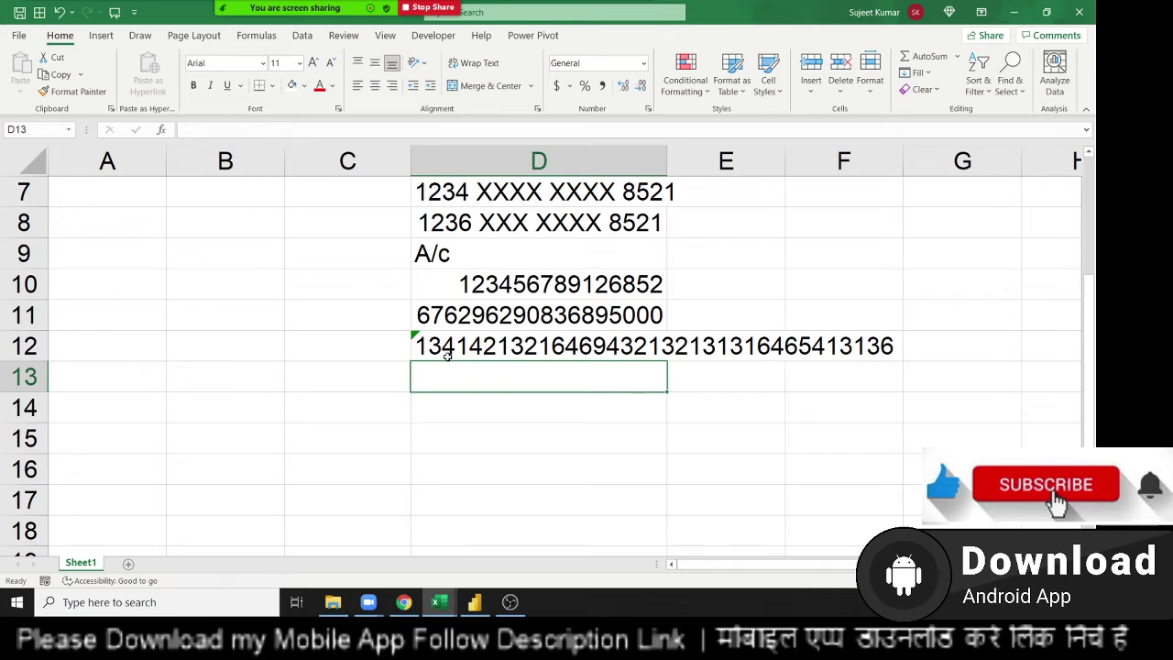
pyautogui.click(447, 356)
# Step: Format D13 as Text and enter a 40-digit number there
pyautogui.press('Down')
pyautogui.write("'")
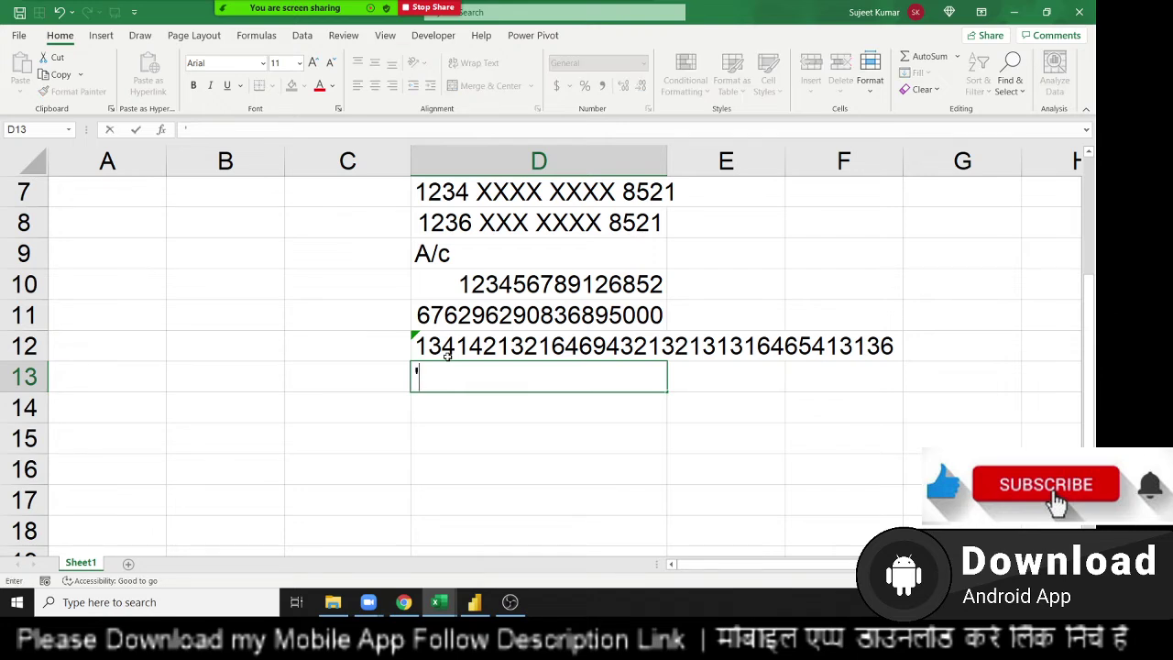
pyautogui.press('Escape')
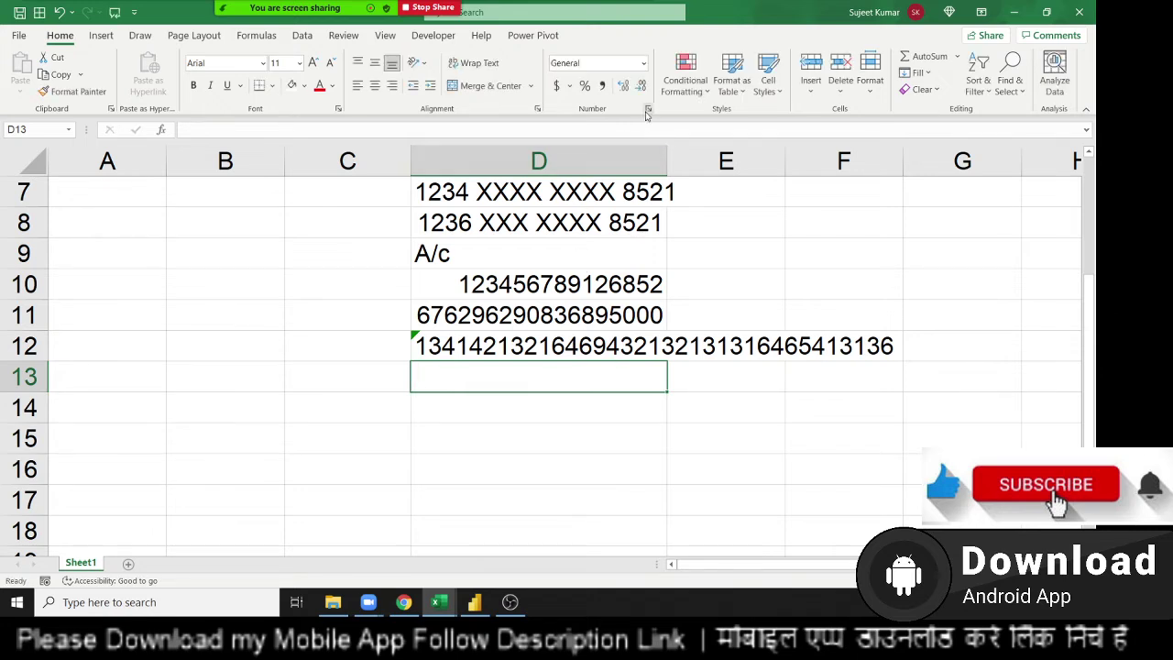
pyautogui.click(648, 109)
pyautogui.click(722, 302)
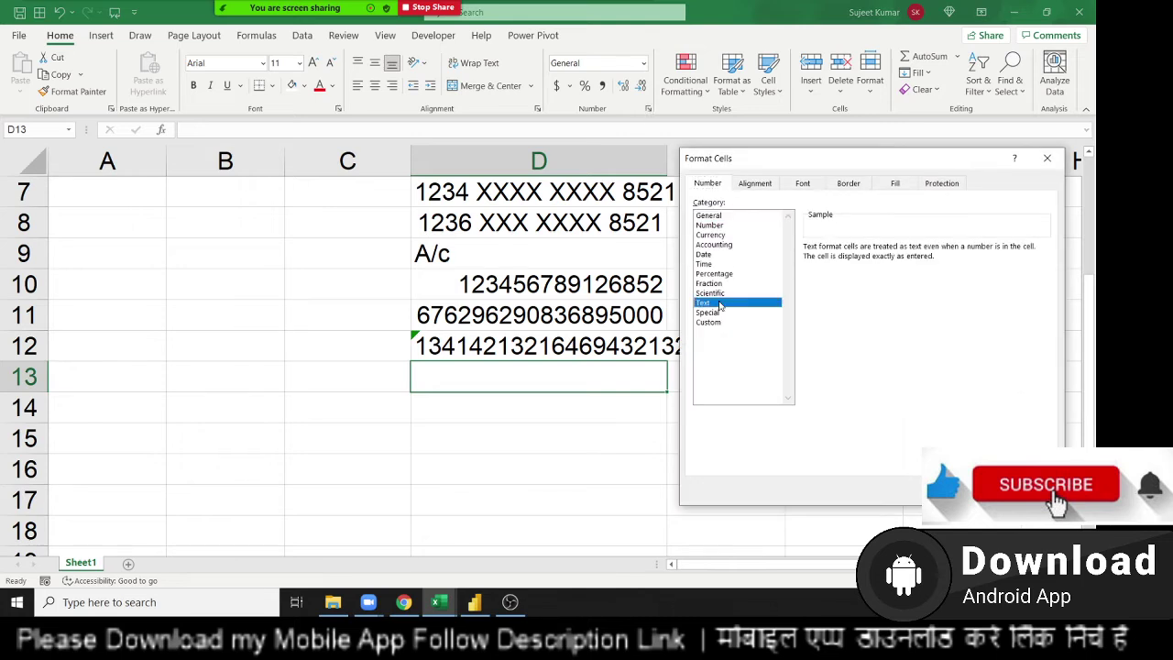
pyautogui.press('Return')
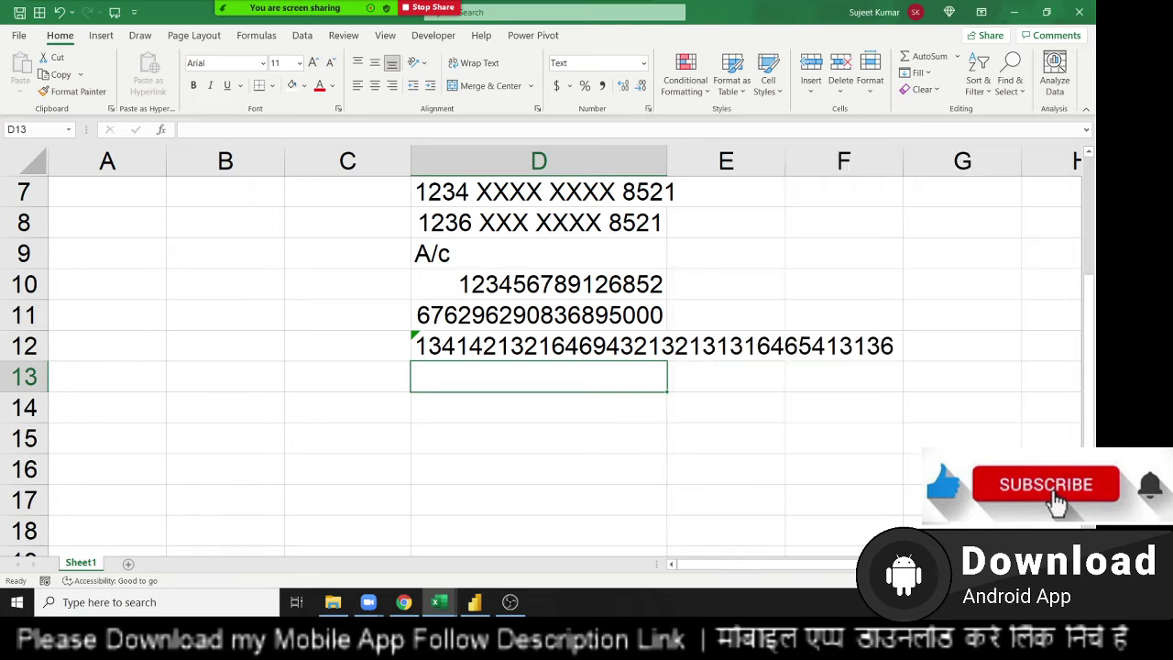
pyautogui.write('13165421324698721321')
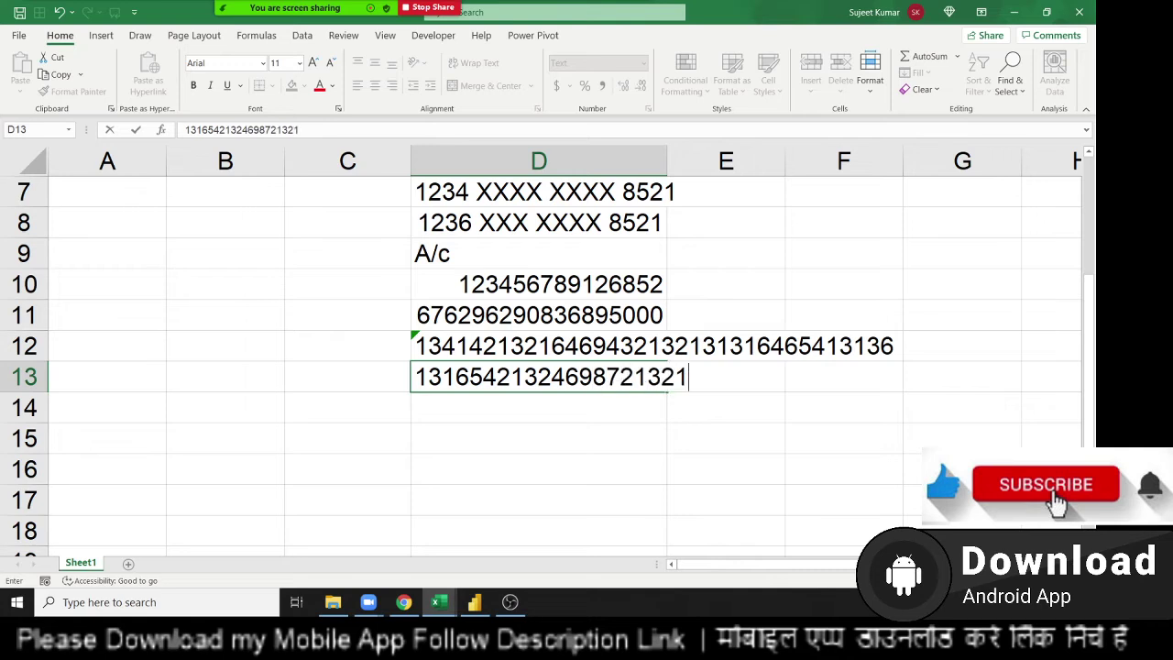
pyautogui.write('321321654451321321')
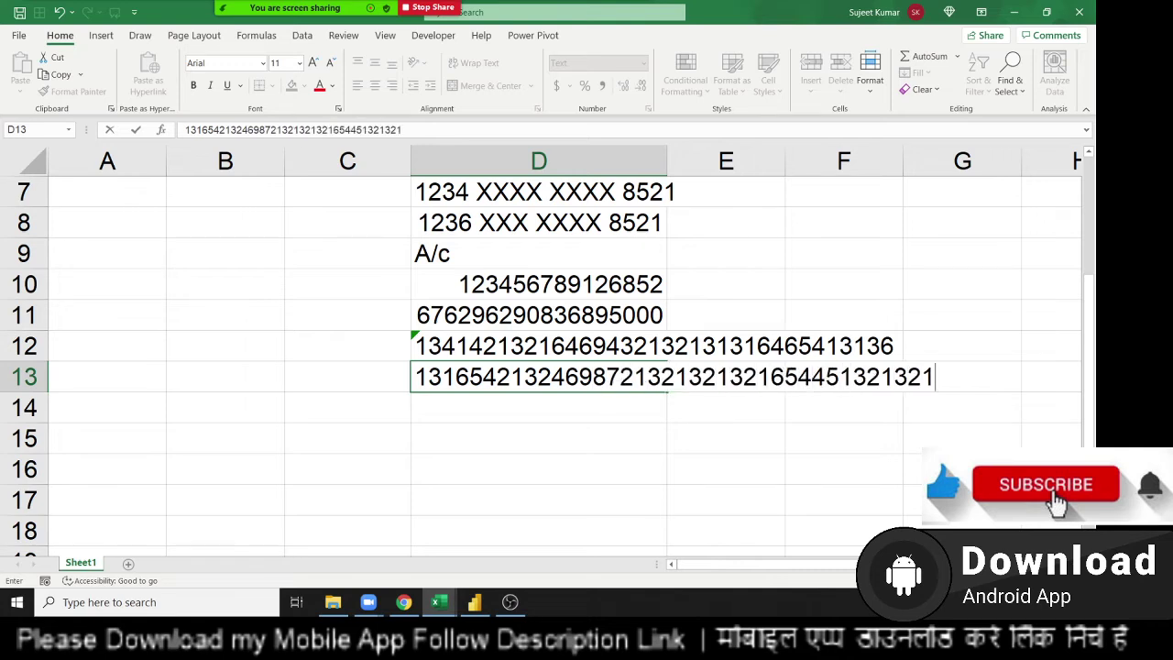
pyautogui.write('65')
pyautogui.press('Return')
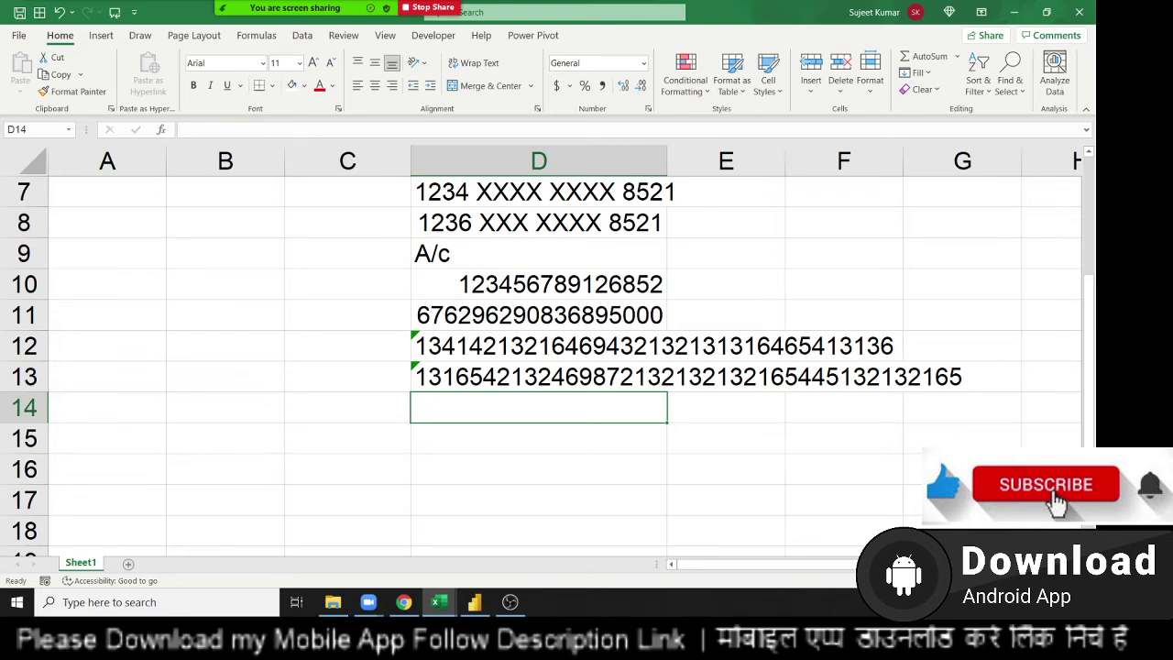
# Step: Enter the mixed entry 1321sadfasdasd in D14, then clear it
pyautogui.write('1')
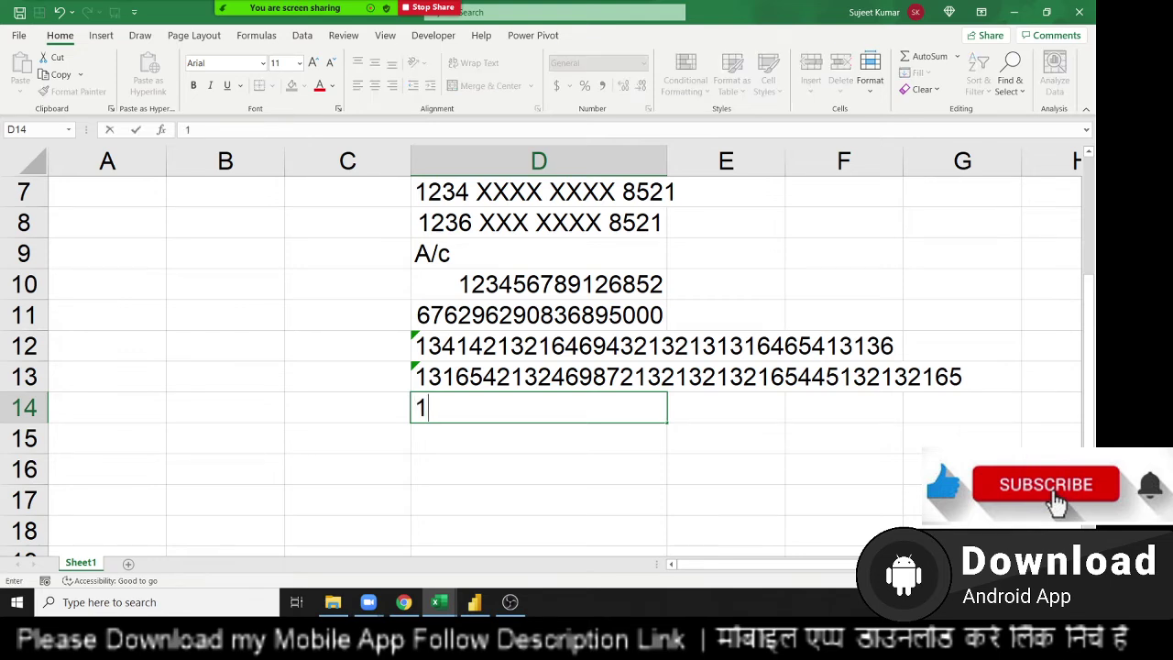
pyautogui.write('321sadfasdasd')
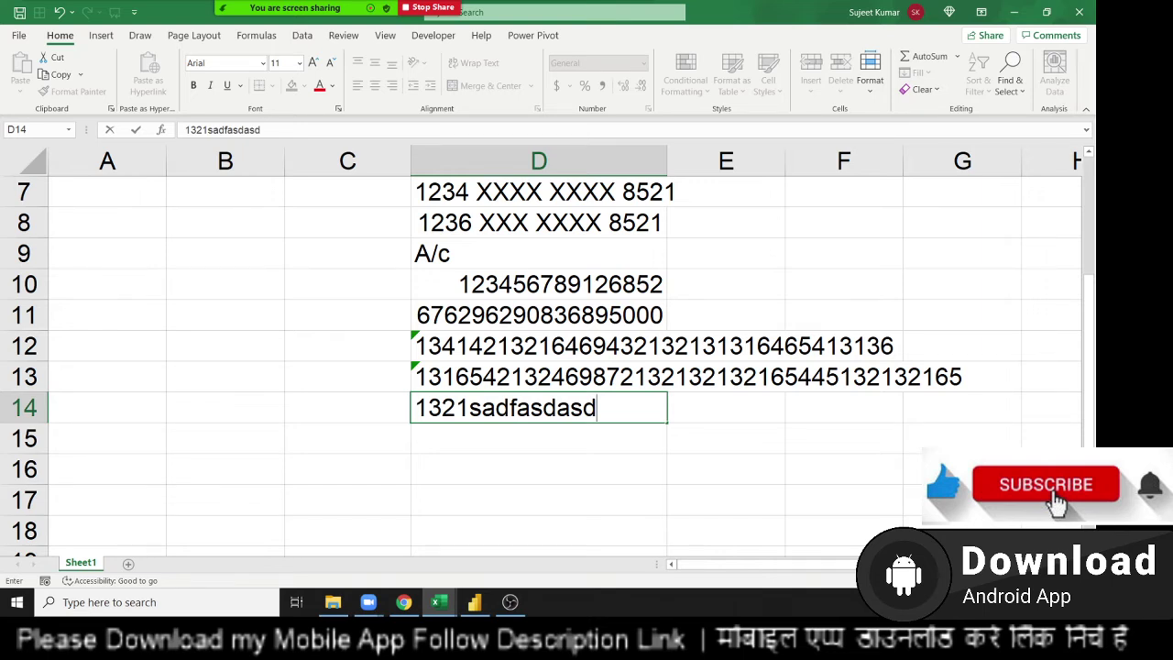
pyautogui.press('Return')
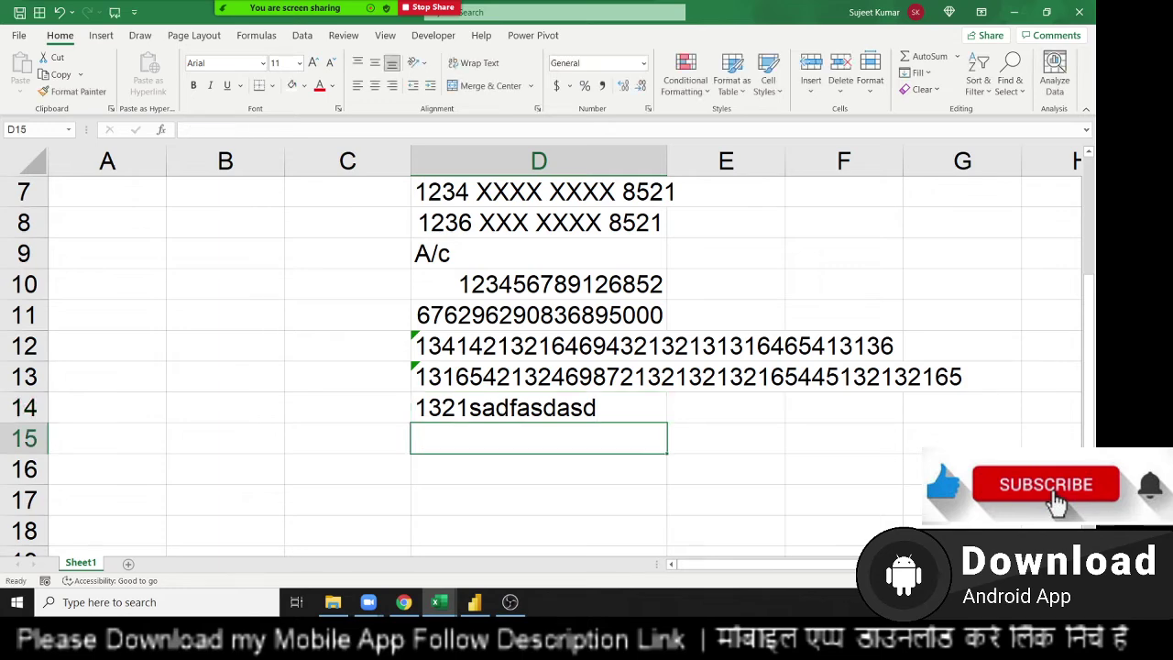
pyautogui.press('Up')
pyautogui.press('Delete')
# Step: Try =D13+1 in D14 with D11's formatting copied over and column D widened
pyautogui.write('=')
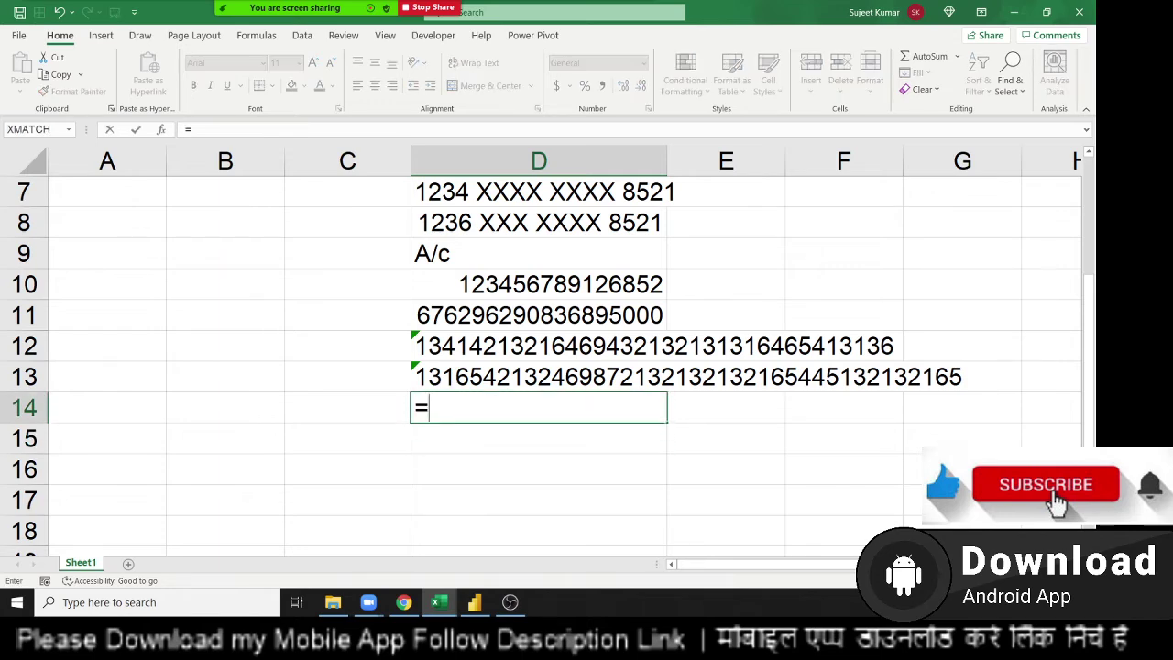
pyautogui.write('D13+1')
pyautogui.press('Return')
pyautogui.press('Up')
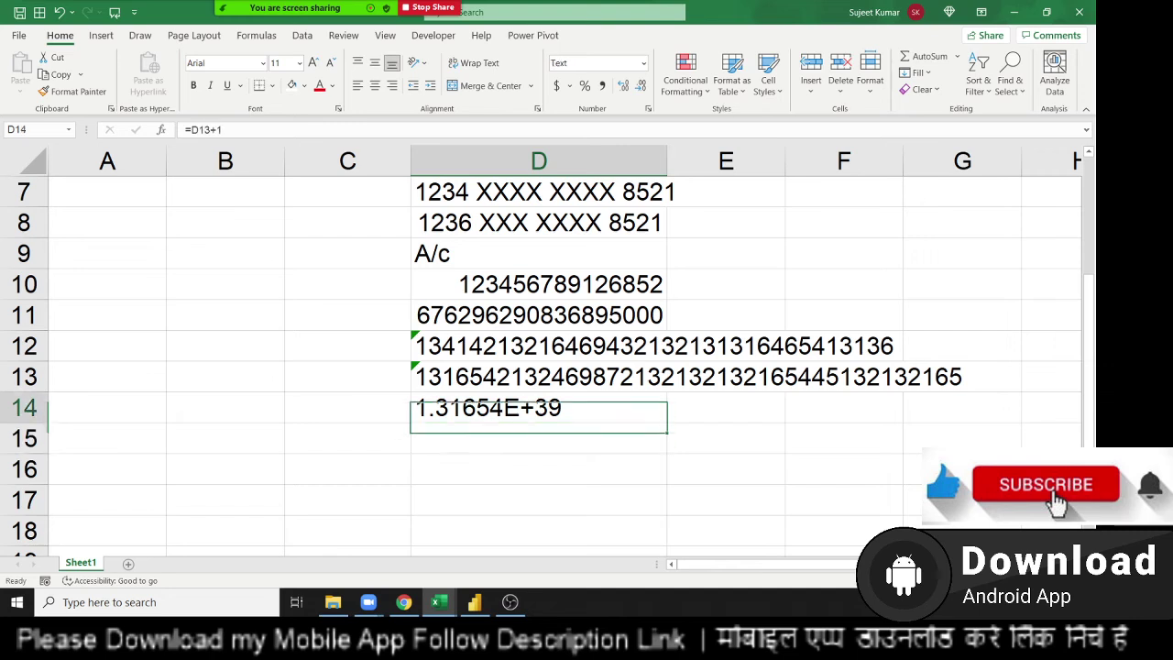
pyautogui.click(545, 318)
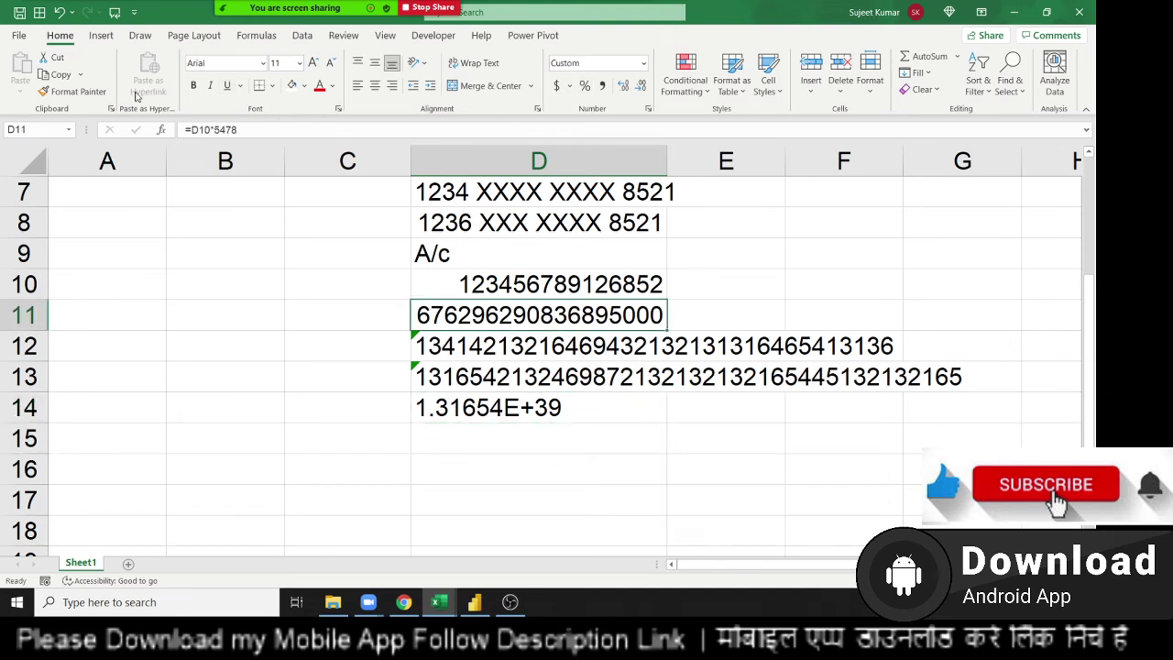
pyautogui.click(72, 91)
pyautogui.click(478, 412)
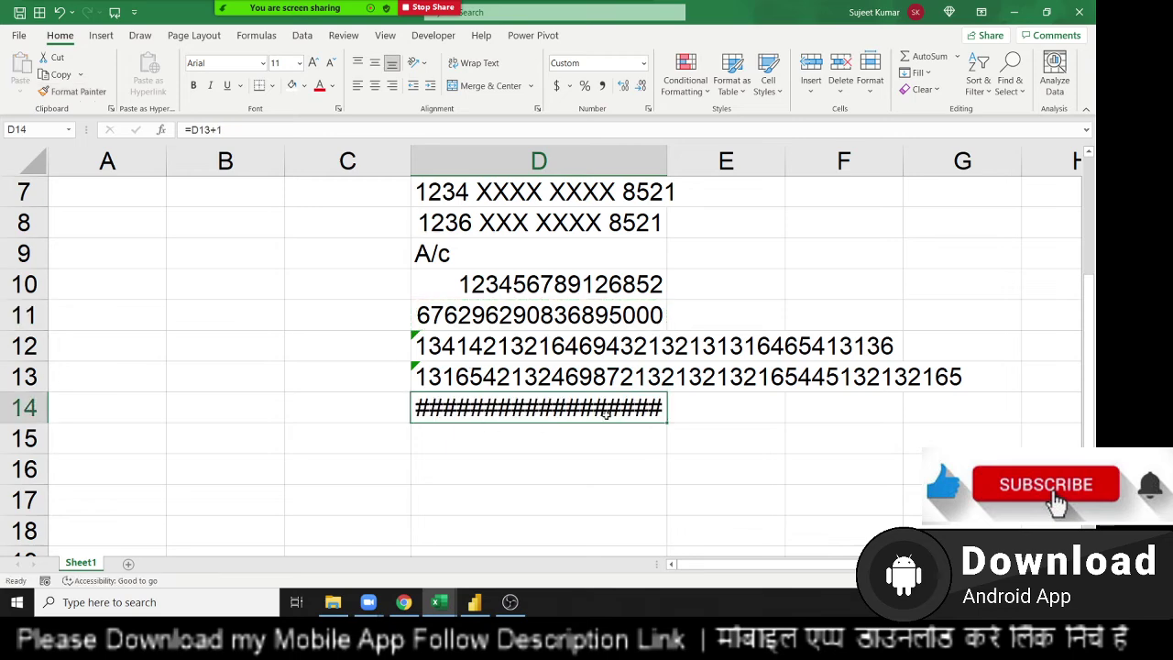
pyautogui.doubleClick(667, 163)
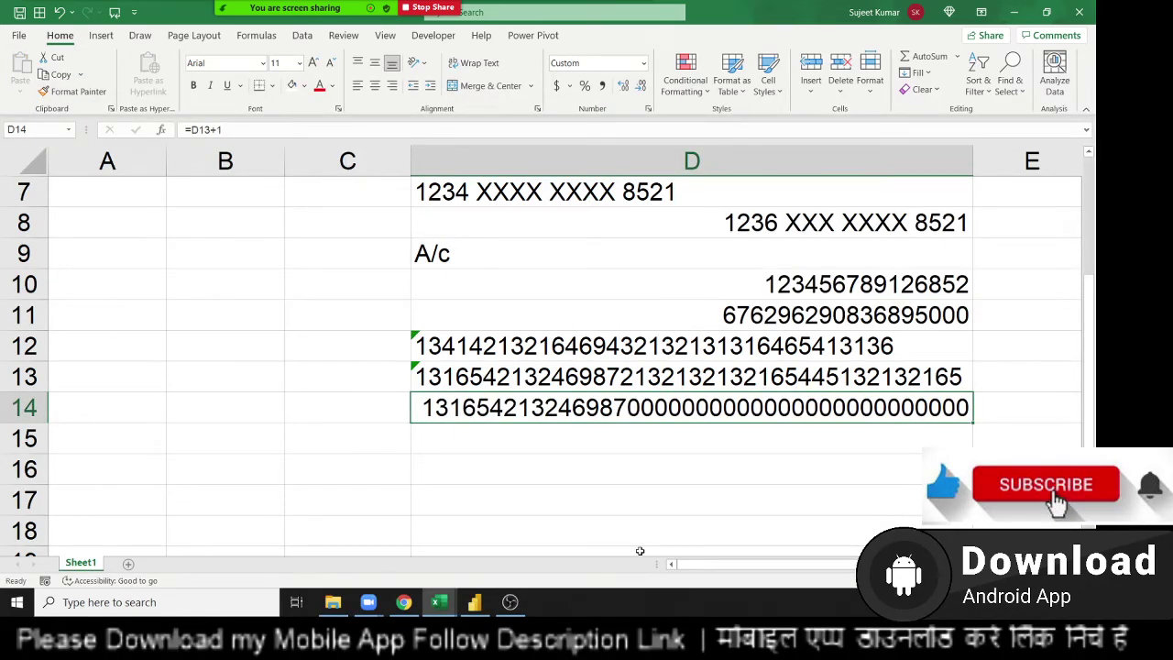
pyautogui.scroll(-2, 597, 487)
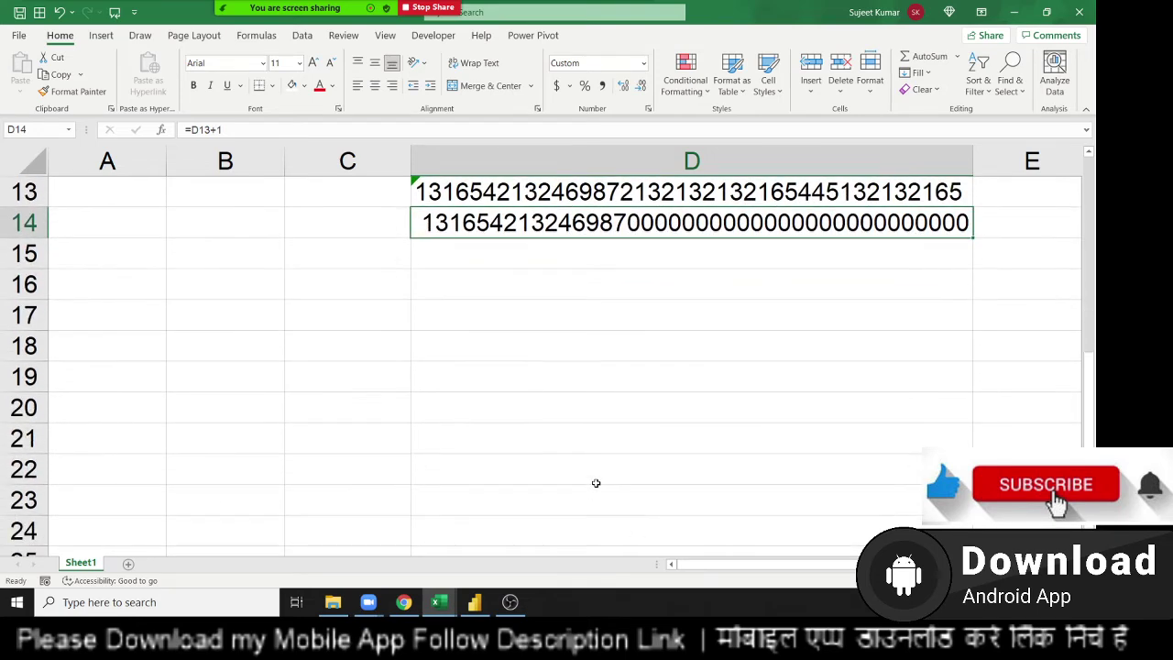
# Step: Undo the D14 changes and clear the cell
pyautogui.hotkey('ctrl', 'z')
pyautogui.hotkey('ctrl', 'z')
pyautogui.hotkey('ctrl', 'c')
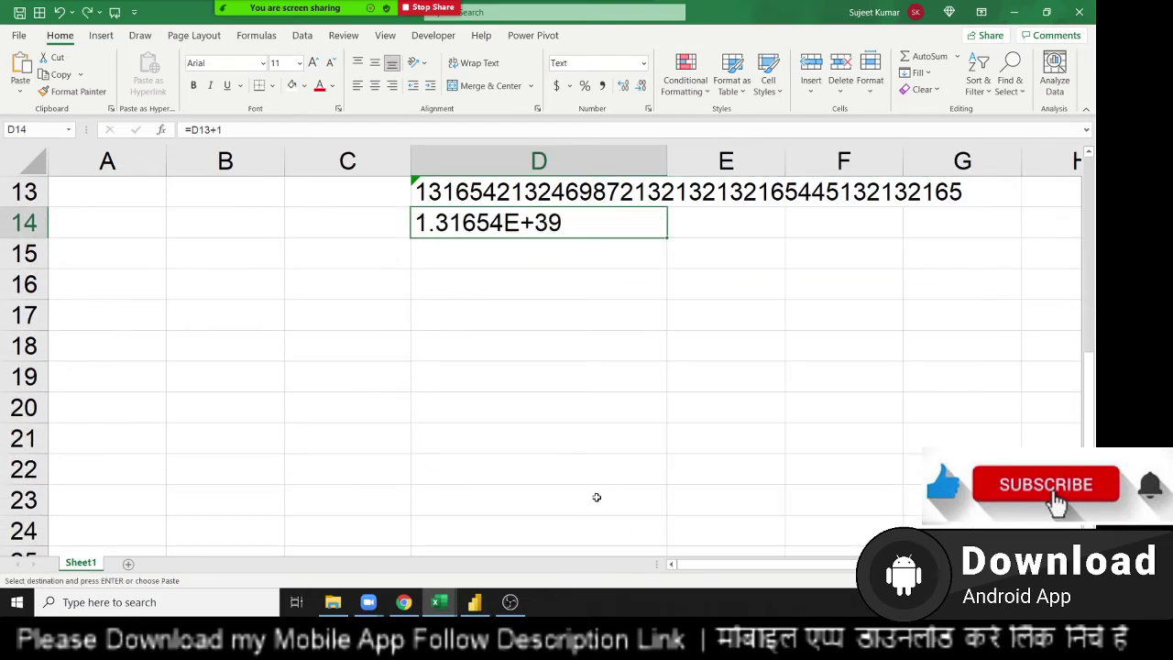
pyautogui.press('Delete')
pyautogui.scroll(1, 458, 351)
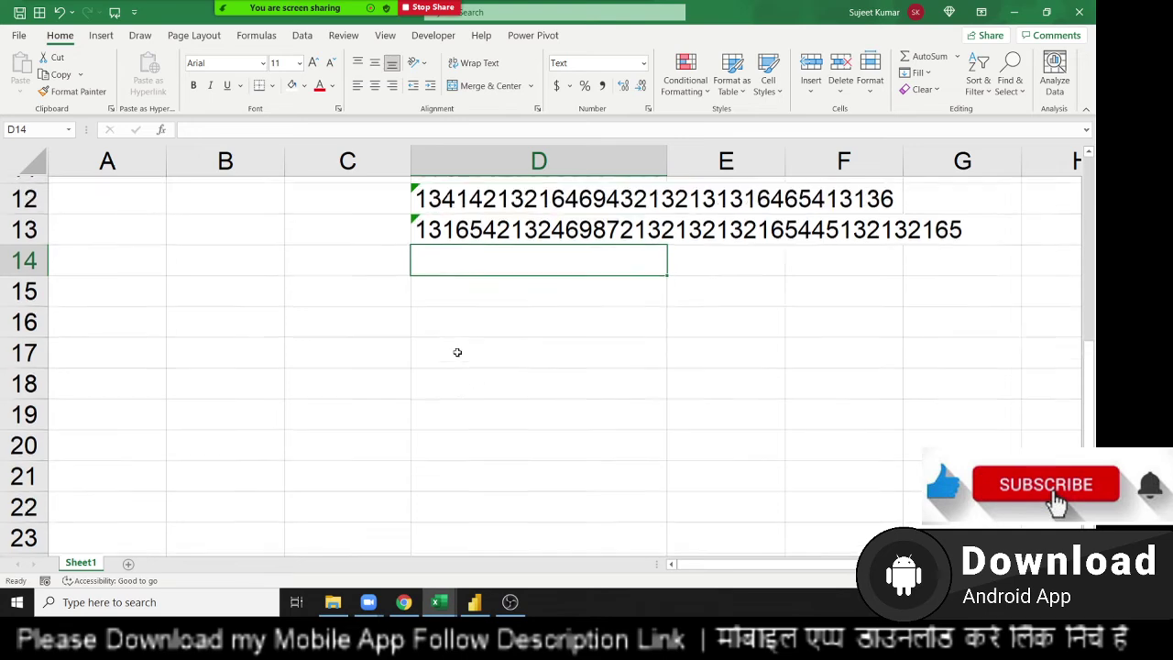
pyautogui.scroll(2, 456, 351)
pyautogui.scroll(-2, 456, 351)
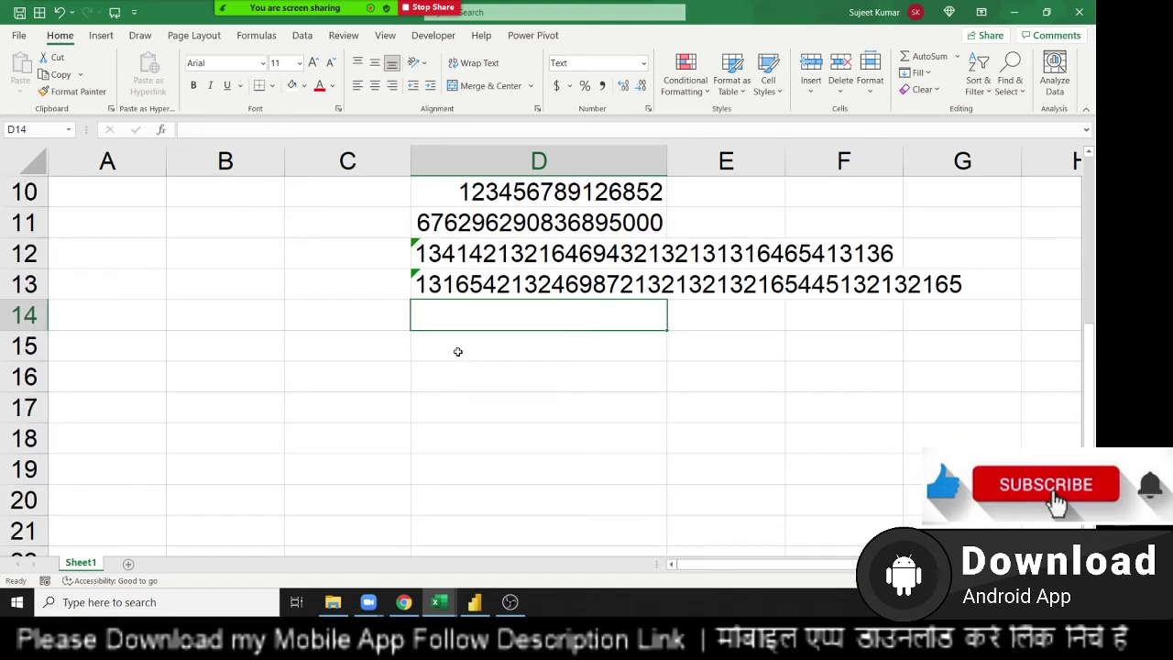
# Step: Enter 25000 in B16, trying and undoing comma-style formatting
pyautogui.click(219, 367)
pyautogui.write('2500')
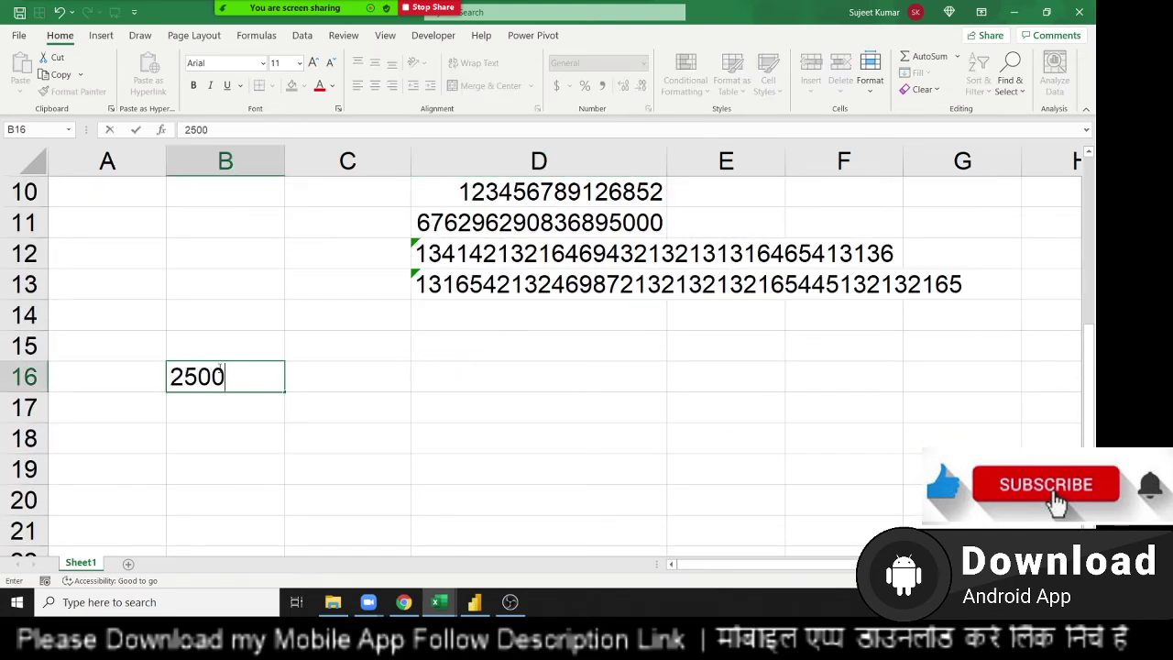
pyautogui.write('0')
pyautogui.hotkey('ctrl', 'Return')
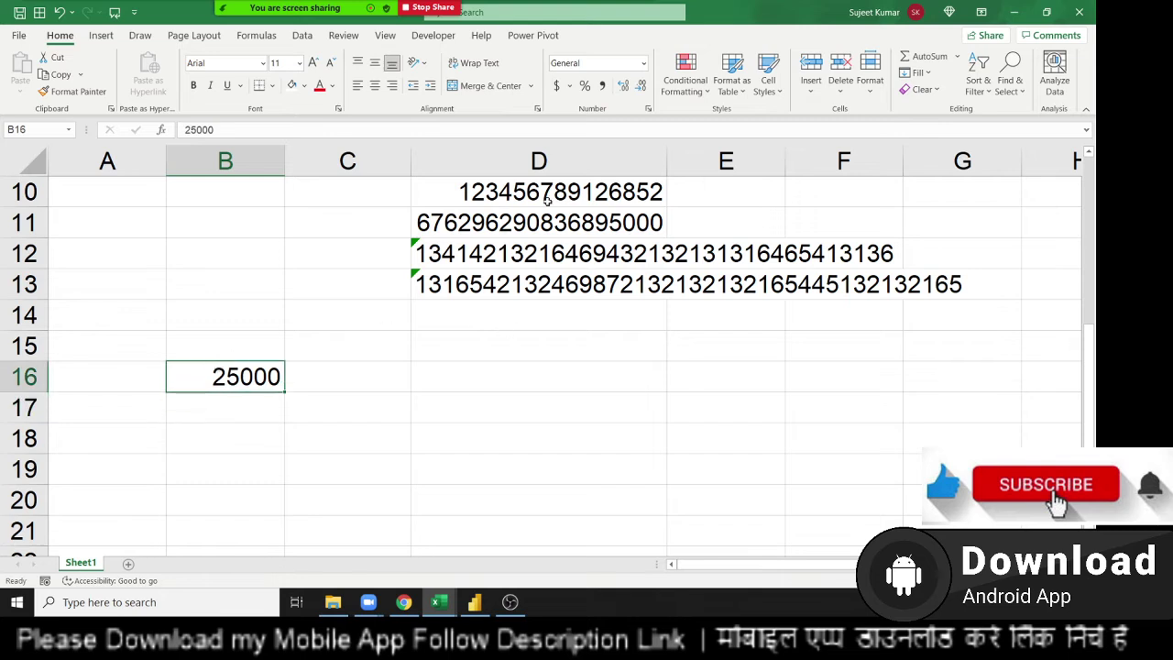
pyautogui.click(602, 86)
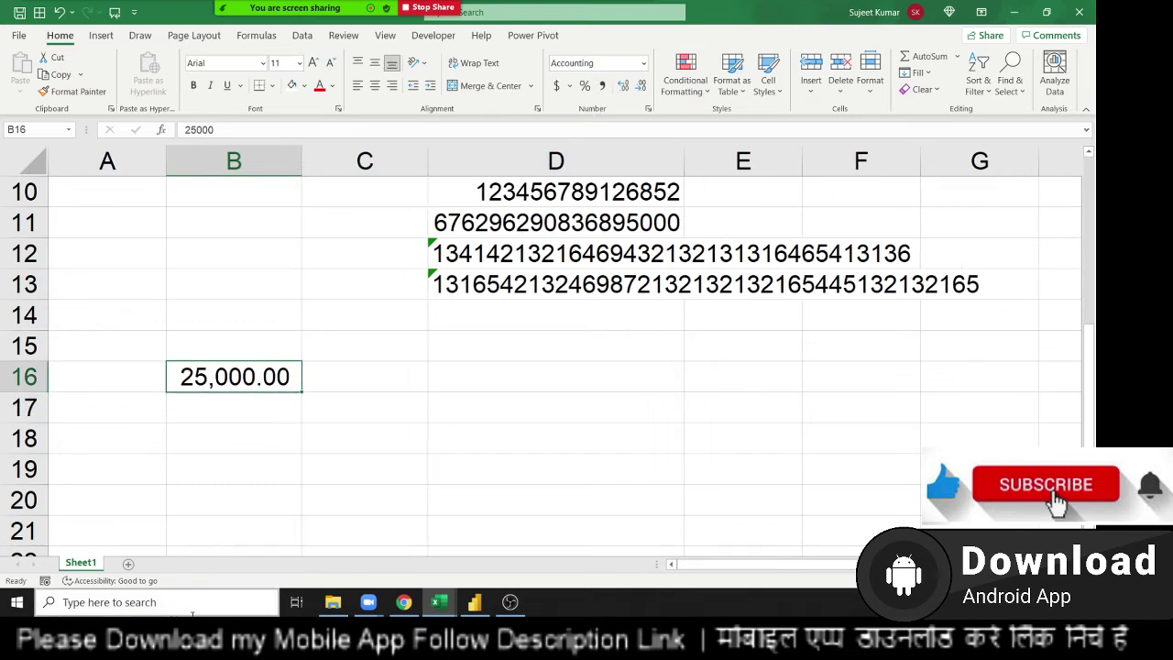
pyautogui.hotkey('ctrl', 'z')
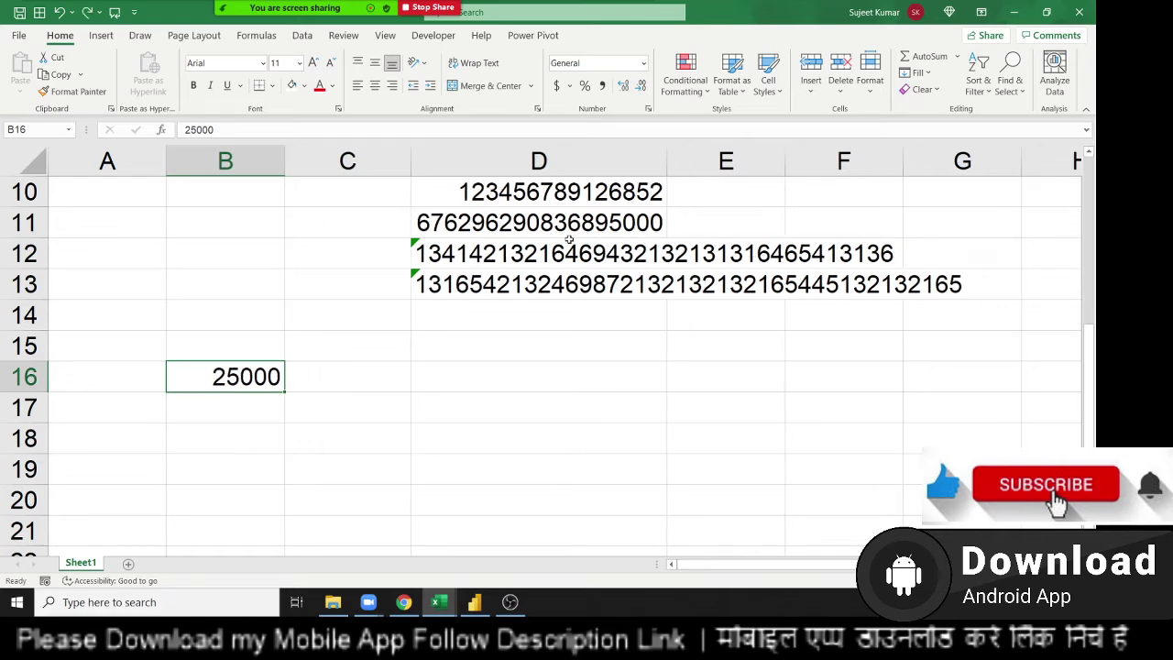
# Step: Apply the custom format #, to B16 so it displays 25
pyautogui.click(648, 108)
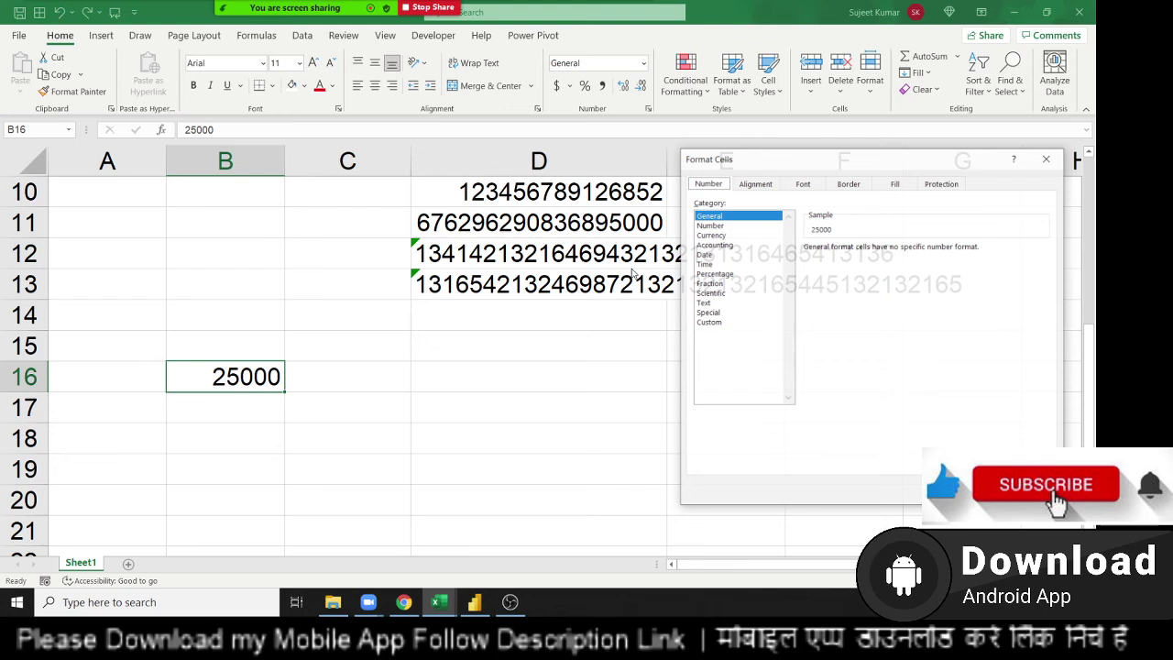
pyautogui.click(705, 324)
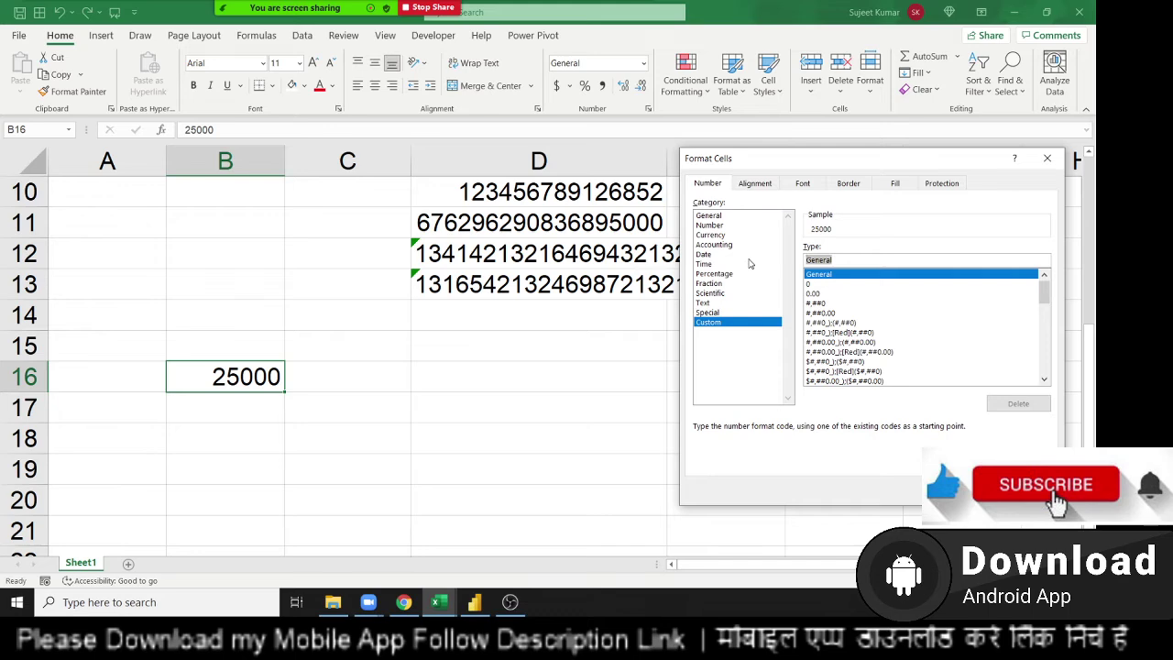
pyautogui.write('#,')
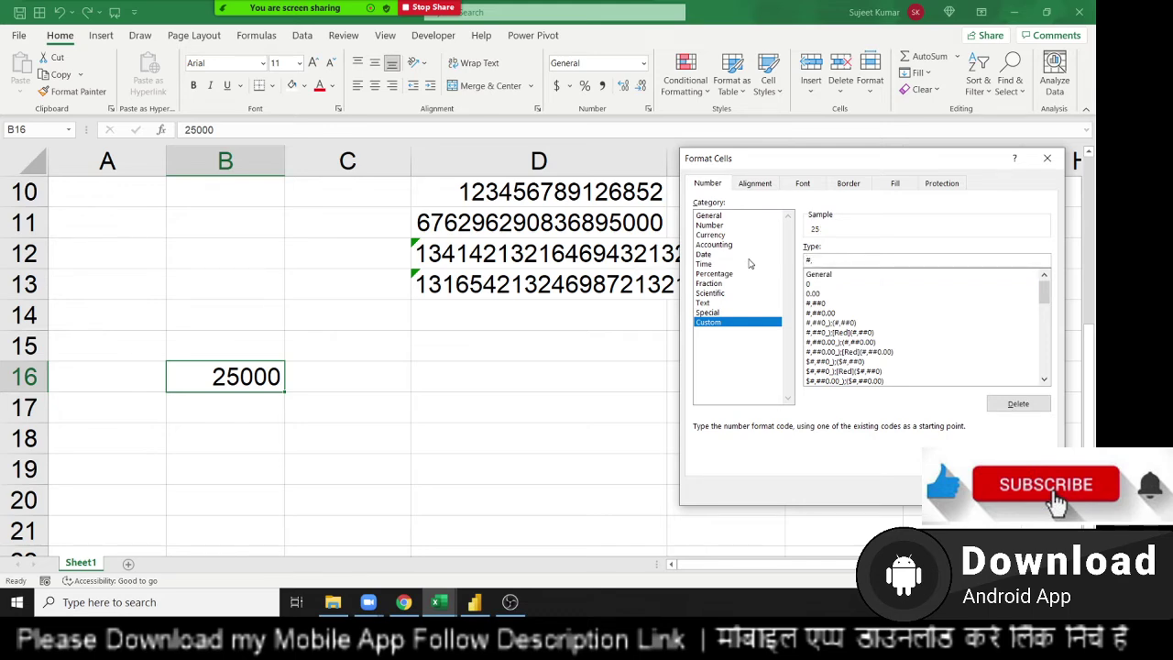
pyautogui.press('Return')
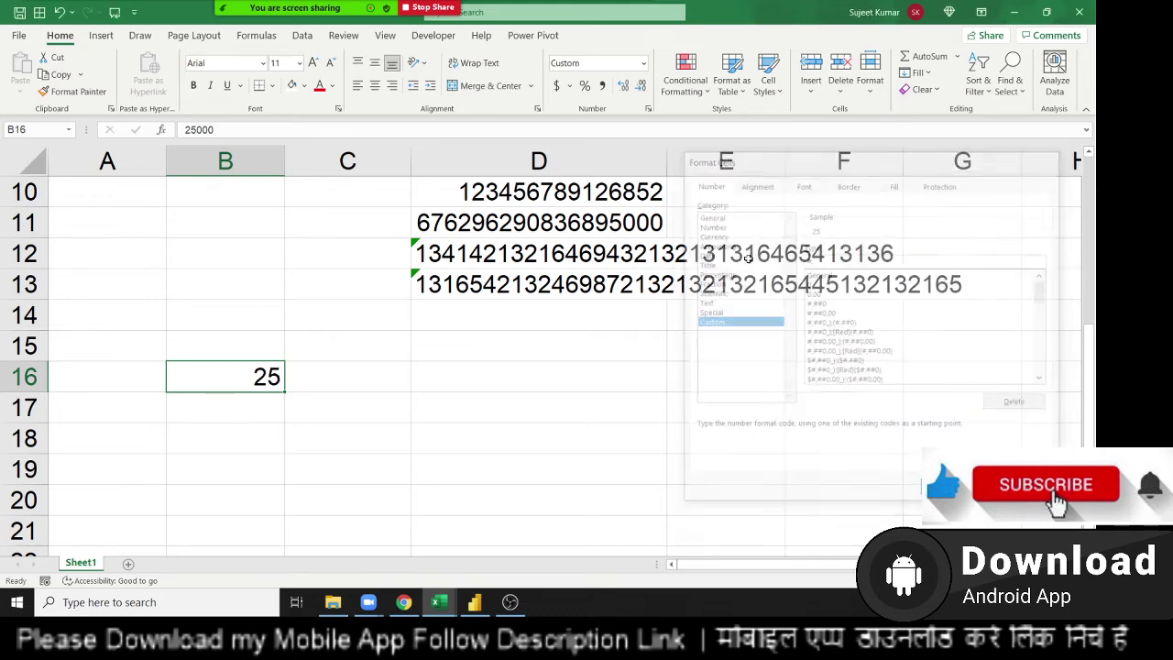
pyautogui.hotkey('ctrl', 'z')
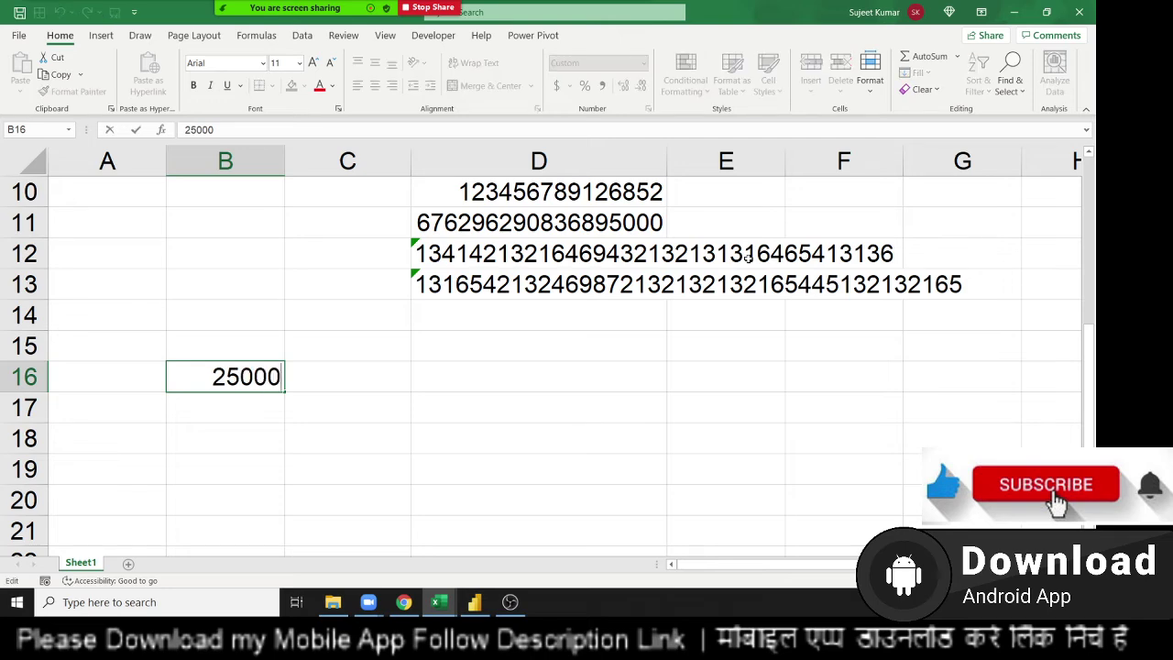
pyautogui.hotkey('ctrl', 'y')
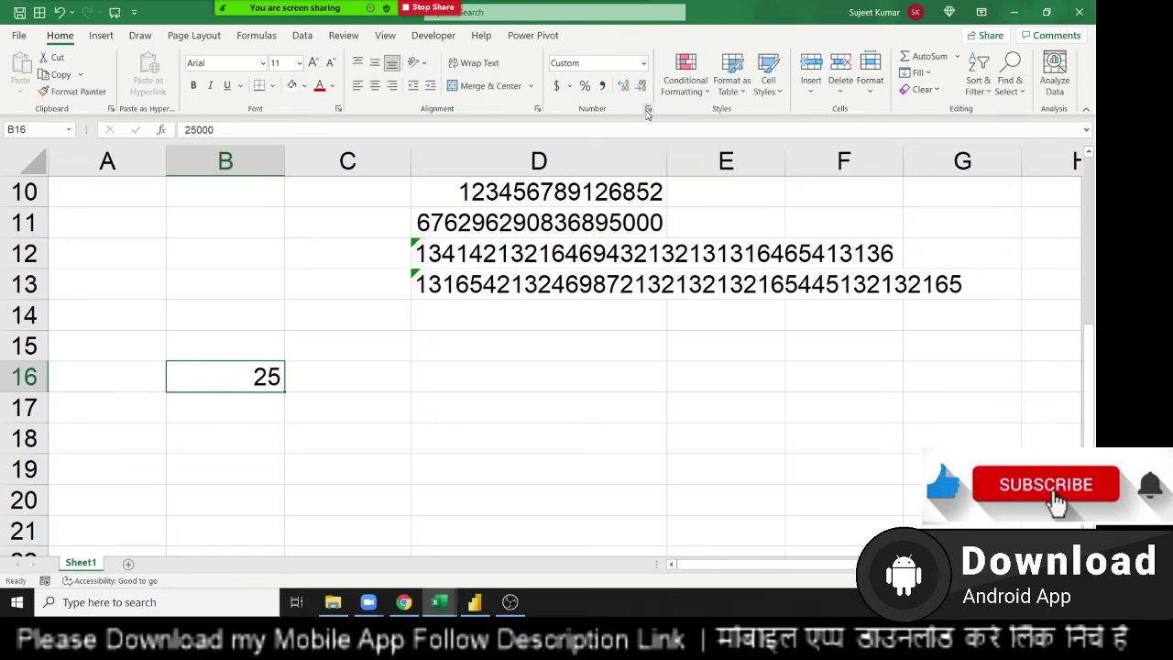
# Step: Extend B16's format to #, "K" so it displays 25 K, then move to B17
pyautogui.hotkey('ctrl', '1')
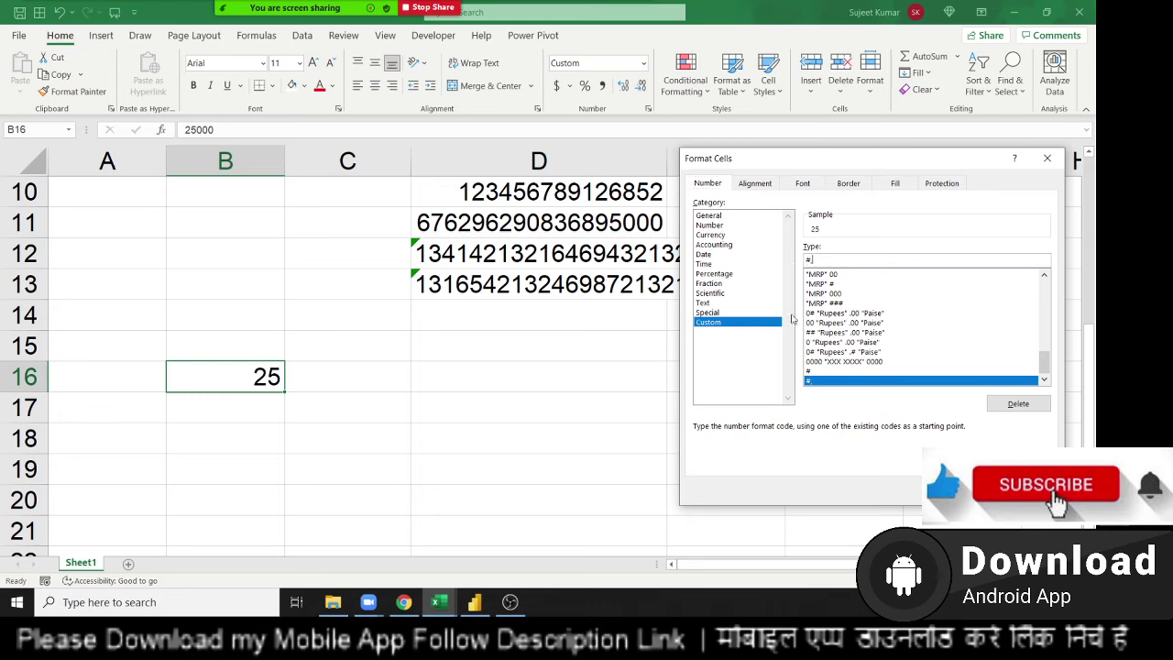
pyautogui.moveTo(858, 161); pyautogui.dragTo(648, 176)
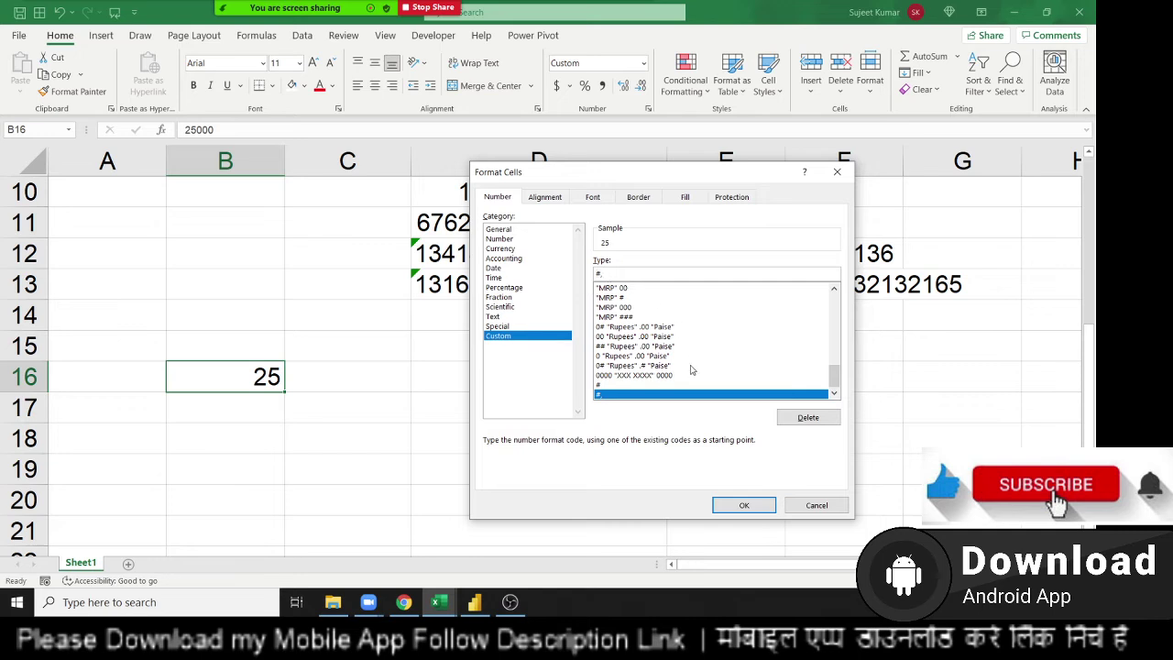
pyautogui.write(', "')
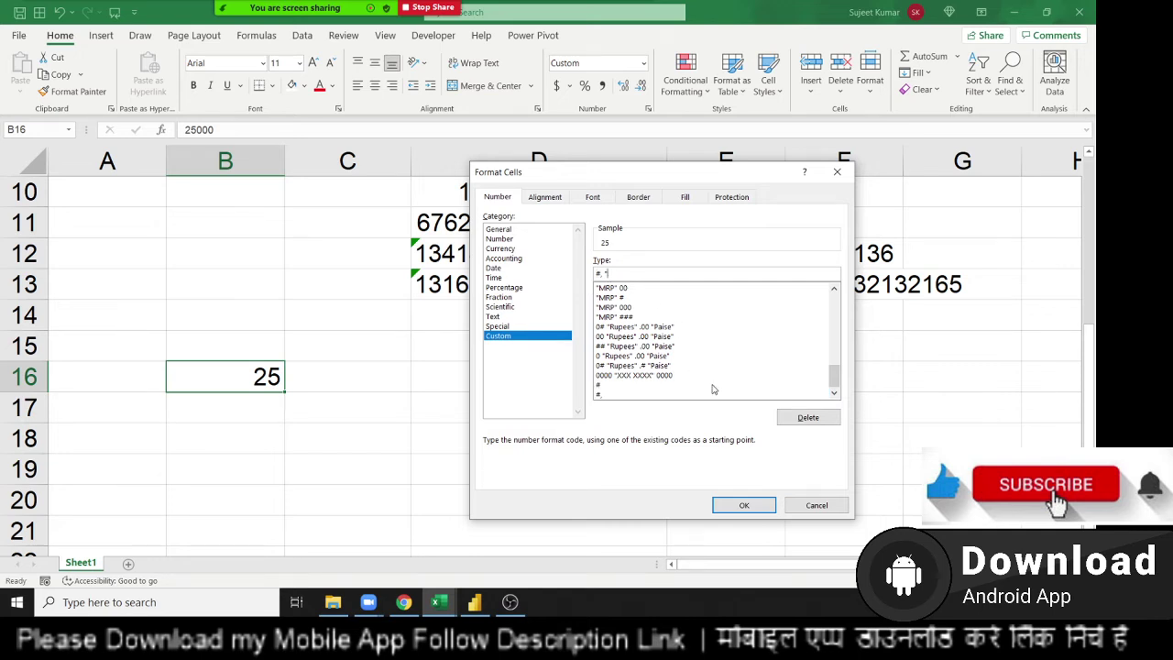
pyautogui.write('K')
pyautogui.write('"')
pyautogui.press('Return')
pyautogui.press('Return')
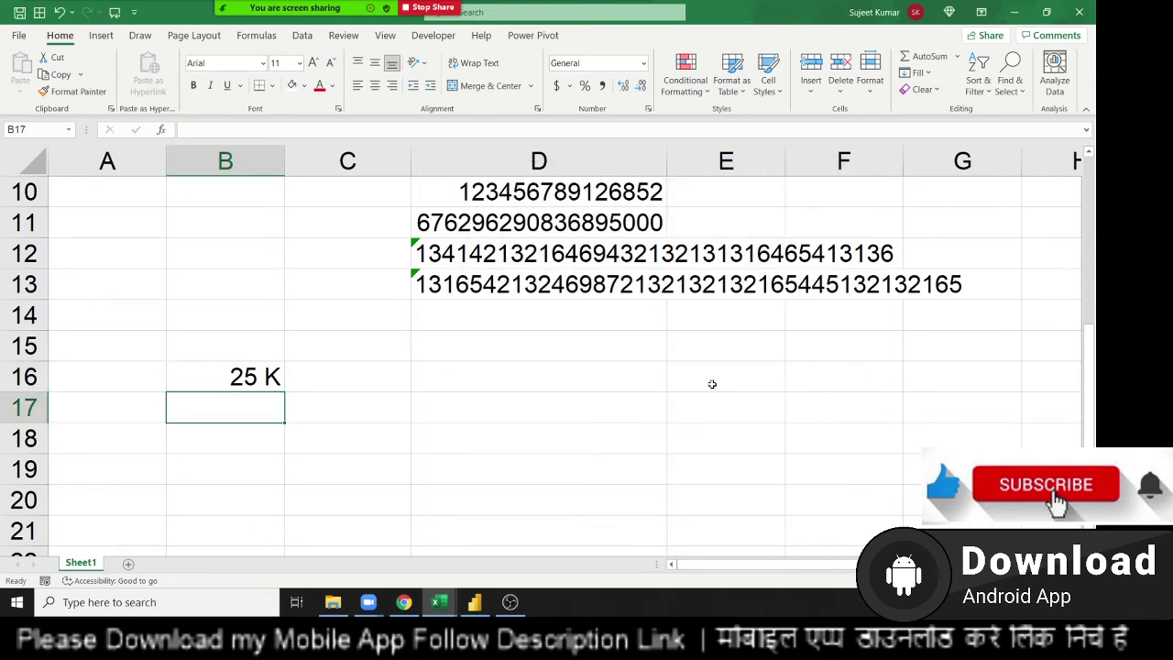
pyautogui.press('Up')
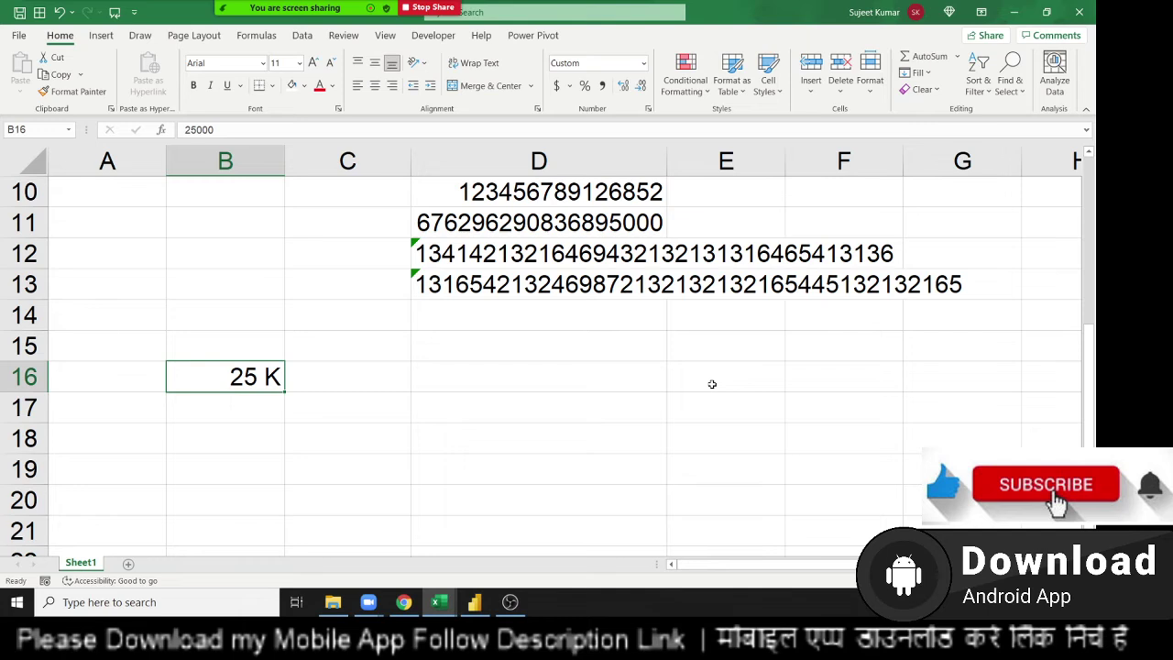
pyautogui.press('Return')
# Step: Enter 1000 in B17 and the formula =B16+B17 in B18, which shows 26 K
pyautogui.write('100')
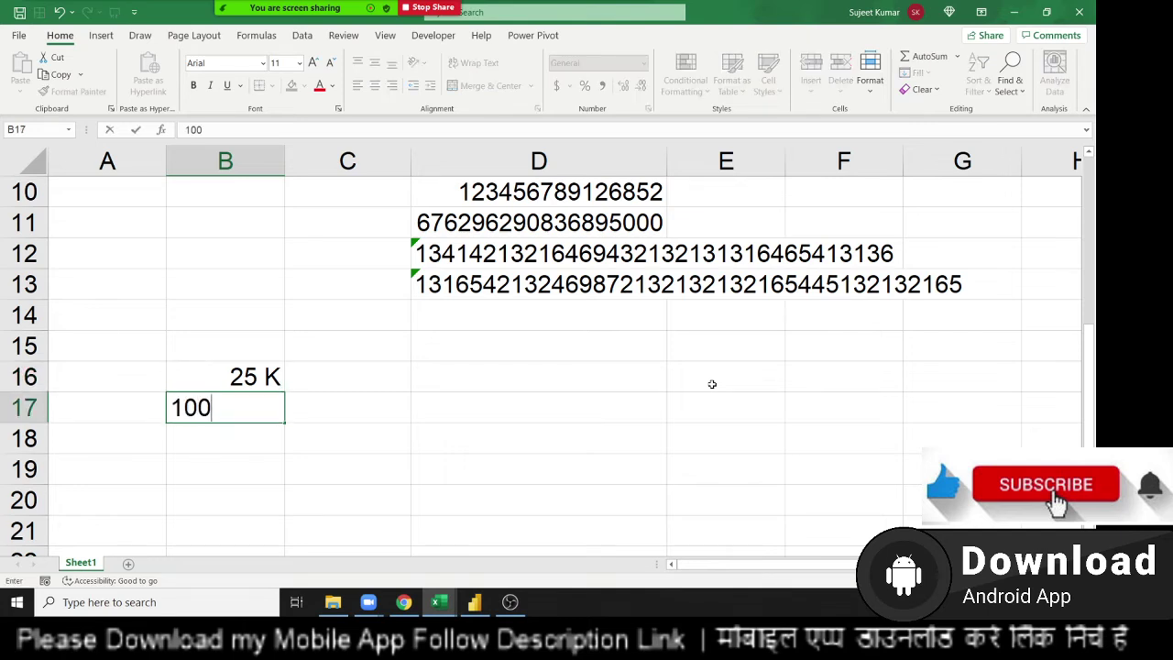
pyautogui.write('0')
pyautogui.press('Return')
pyautogui.write('=')
pyautogui.press('Up')
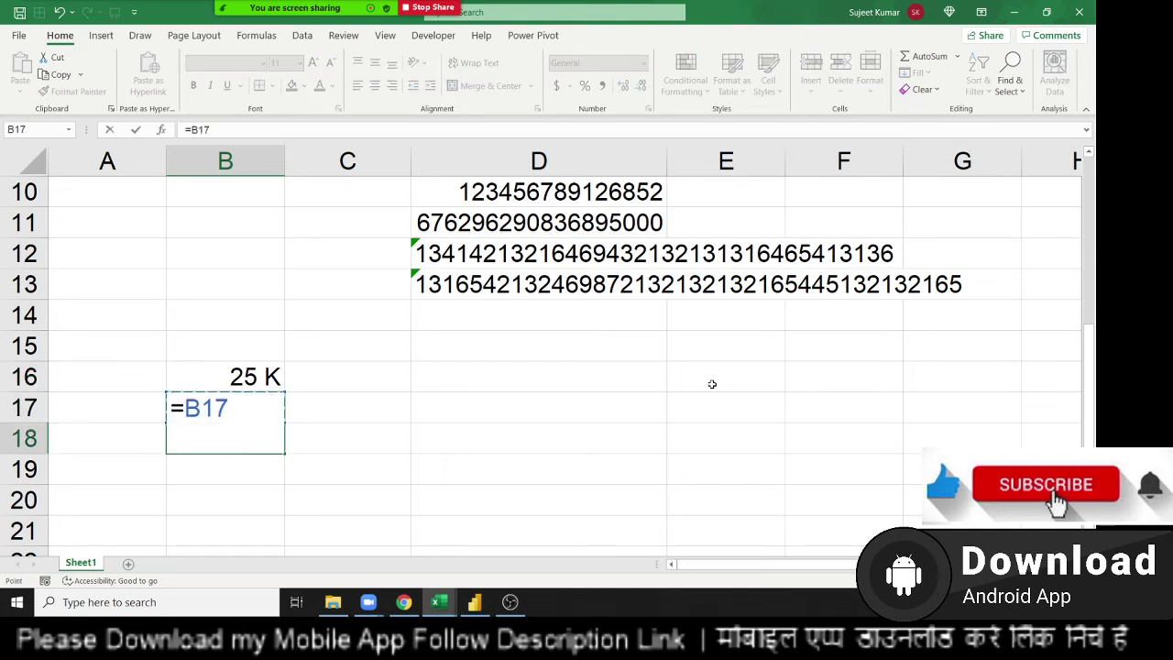
pyautogui.press('Up')
pyautogui.write('+')
pyautogui.press('Up')
pyautogui.press('Return')
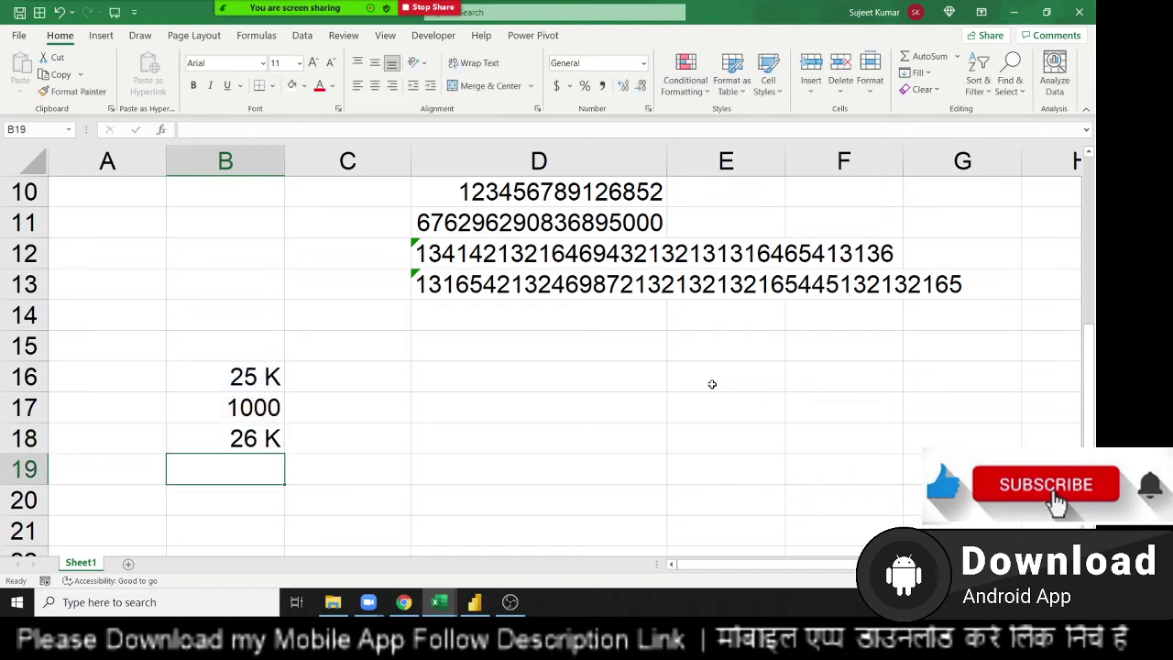
# Step: Try stripping the K suffix from B16's custom format, then undo to keep #,"K"
pyautogui.press('Up')
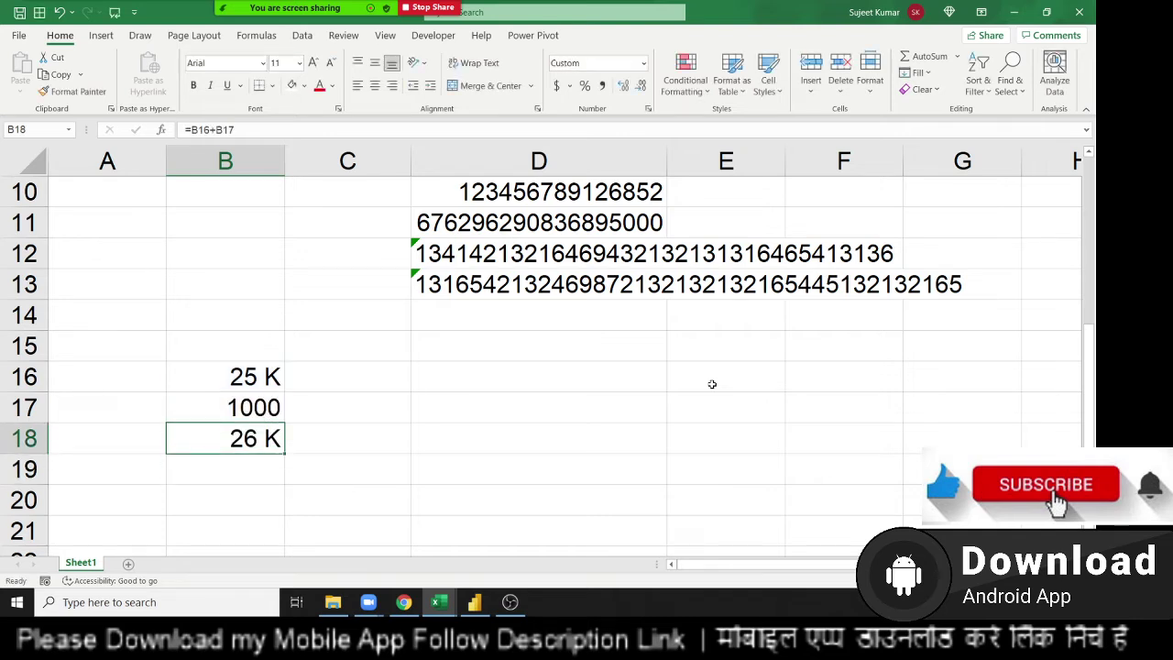
pyautogui.press('Up')
pyautogui.press('Up')
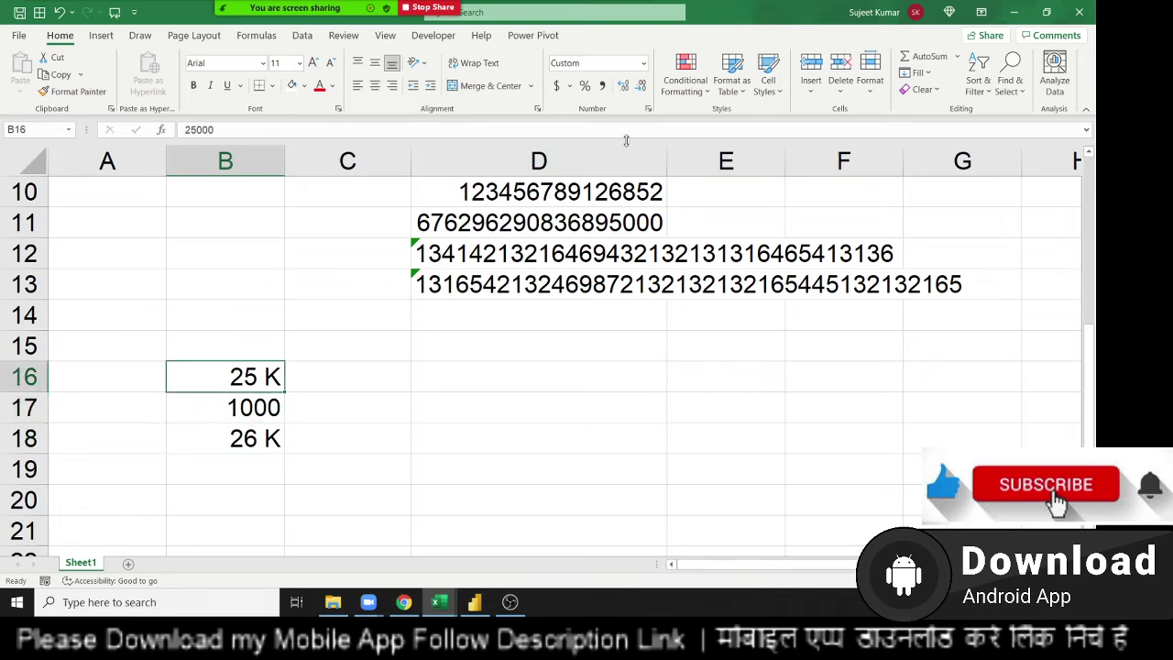
pyautogui.click(647, 109)
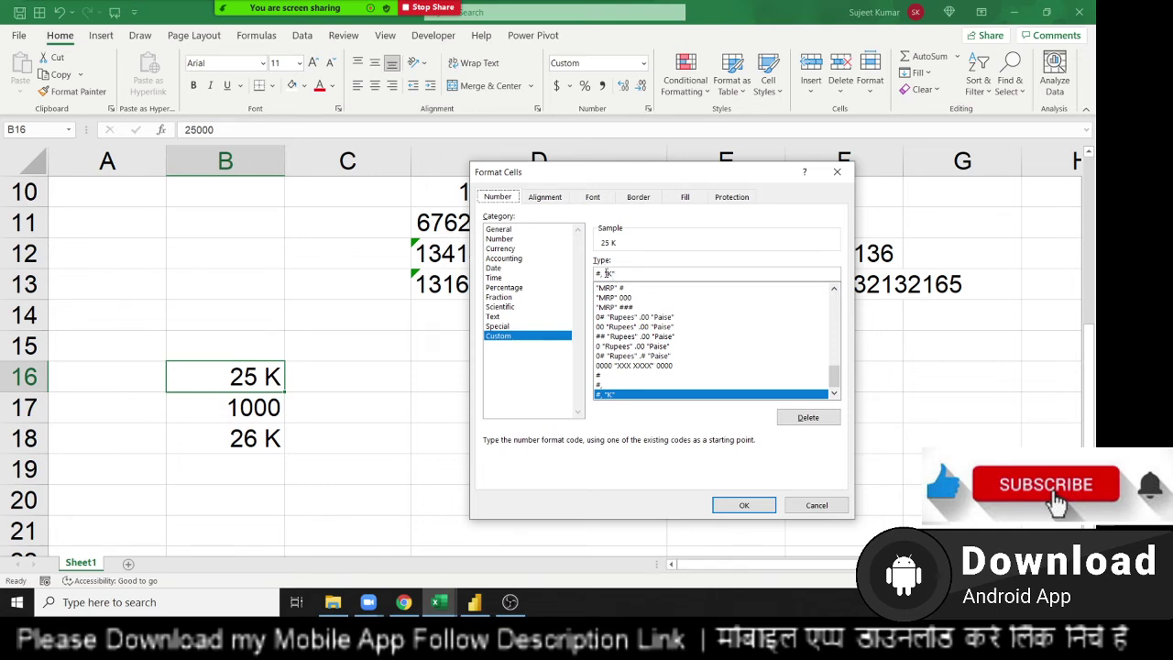
pyautogui.moveTo(606, 273); pyautogui.dragTo(630, 273)
pyautogui.press('BackSpace')
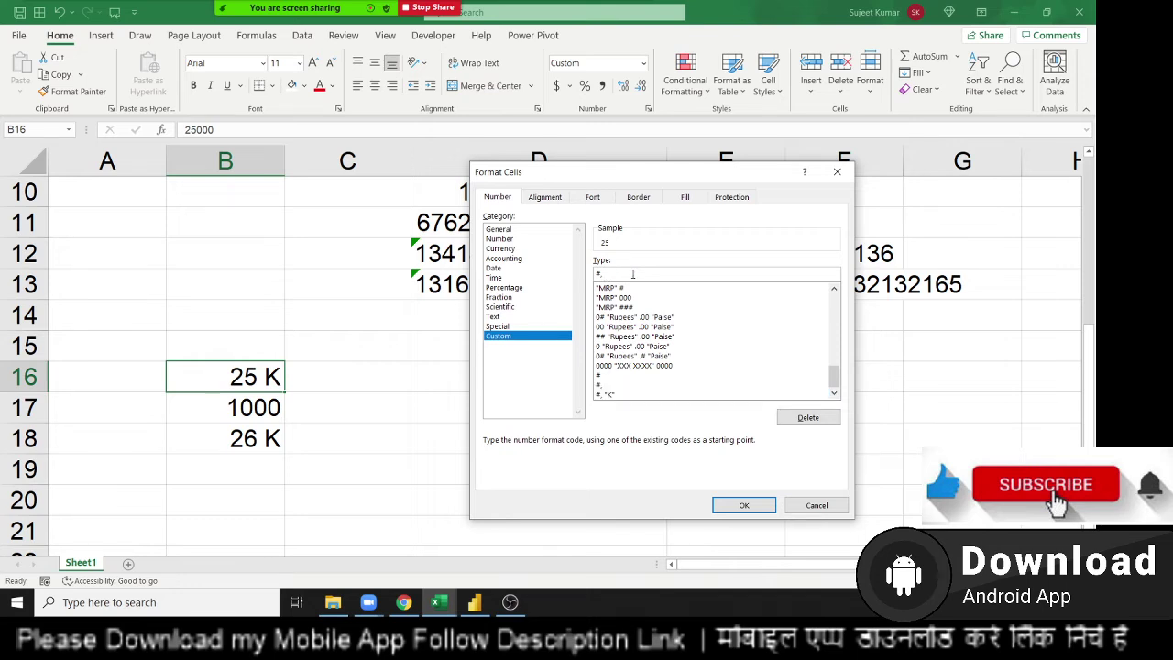
pyautogui.press('BackSpace')
pyautogui.write('"')
pyautogui.write('K"')
pyautogui.press('BackSpace')
pyautogui.press('BackSpace')
pyautogui.press('BackSpace')
pyautogui.press('BackSpace')
pyautogui.press('Return')
pyautogui.hotkey('ctrl', 'z')
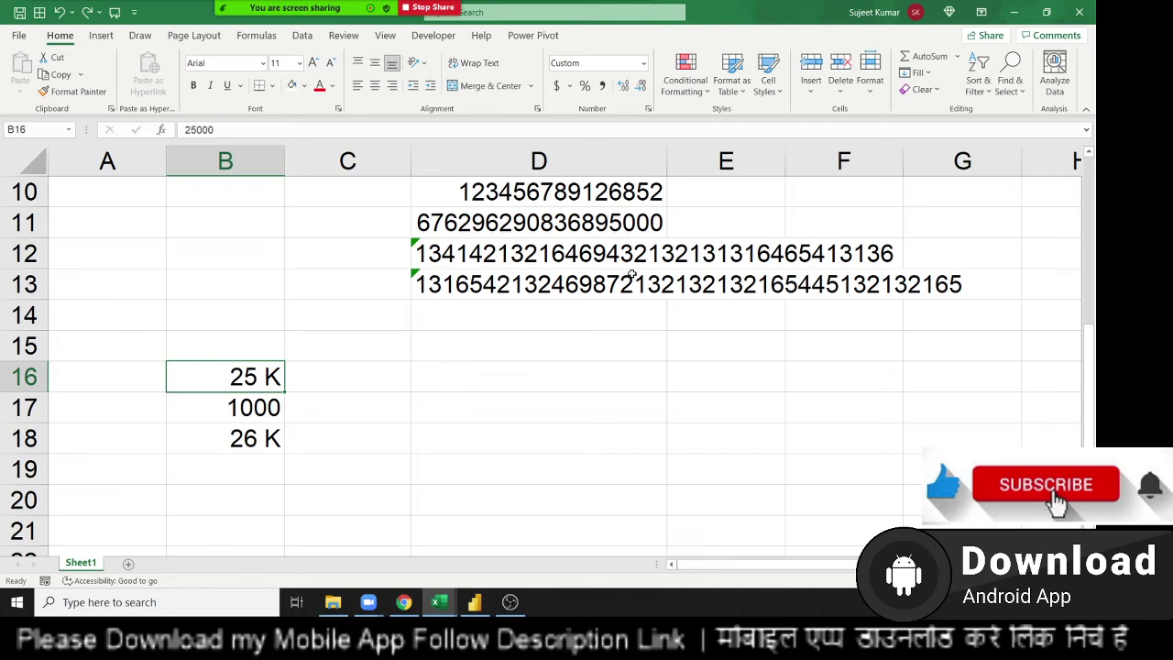
# Step: Enter 2596325 in D16 and give it the custom number format 0.00,, for millions
pyautogui.press('Right')
pyautogui.press('Right')
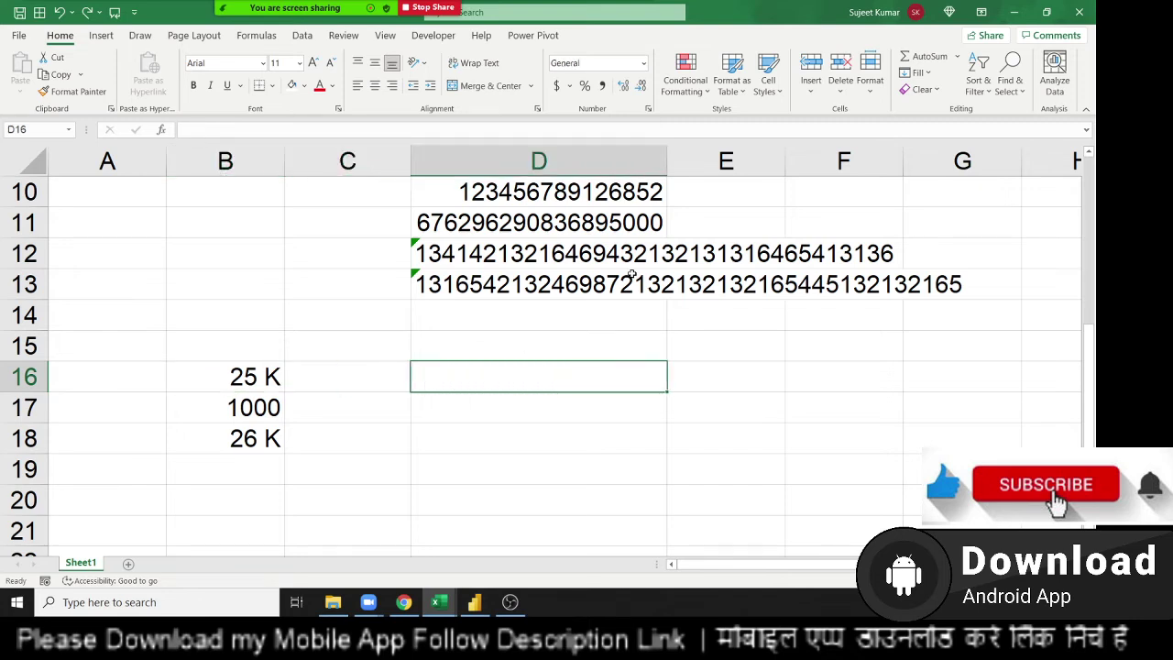
pyautogui.write('25')
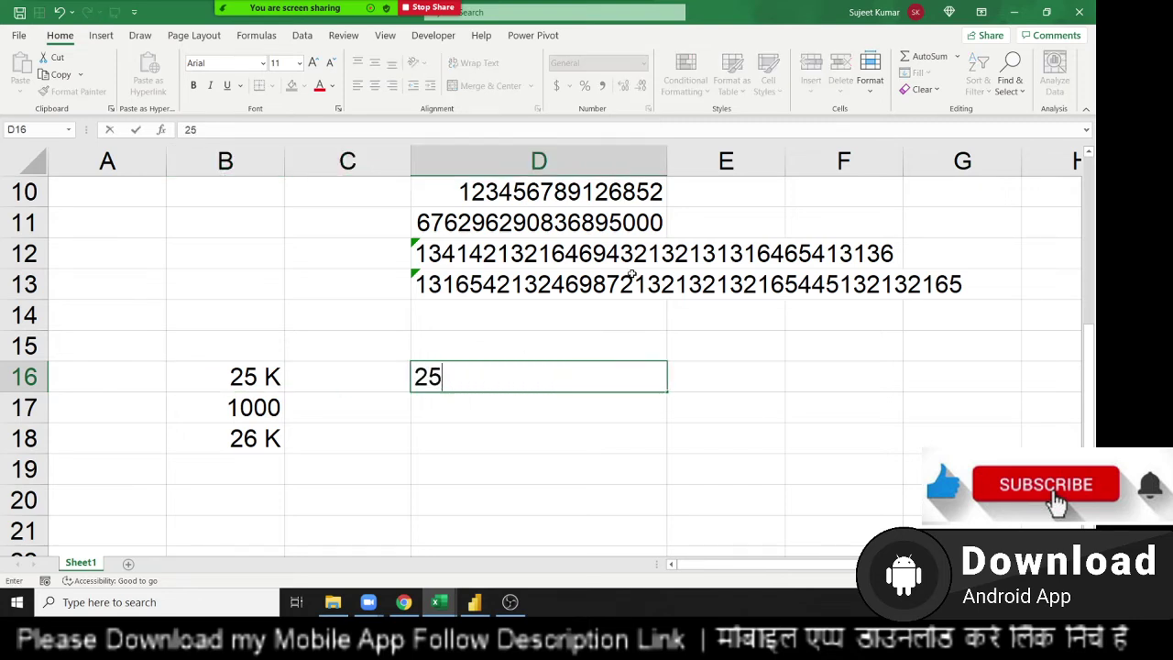
pyautogui.write('96325')
pyautogui.press('Return')
pyautogui.press('Up')
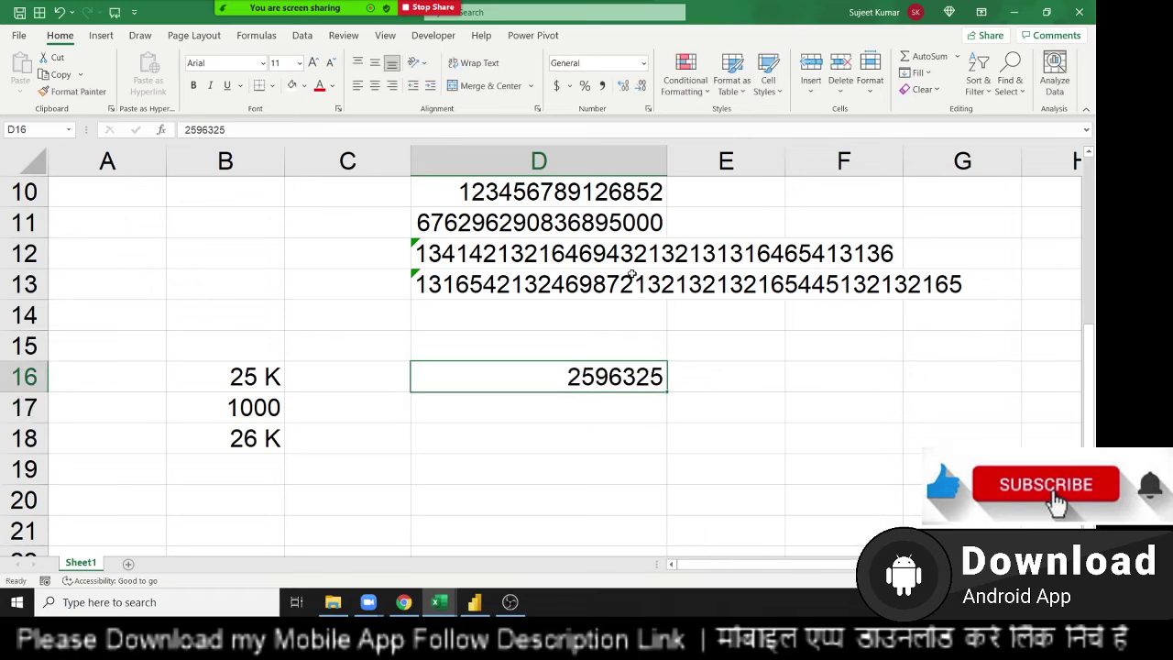
pyautogui.click(648, 109)
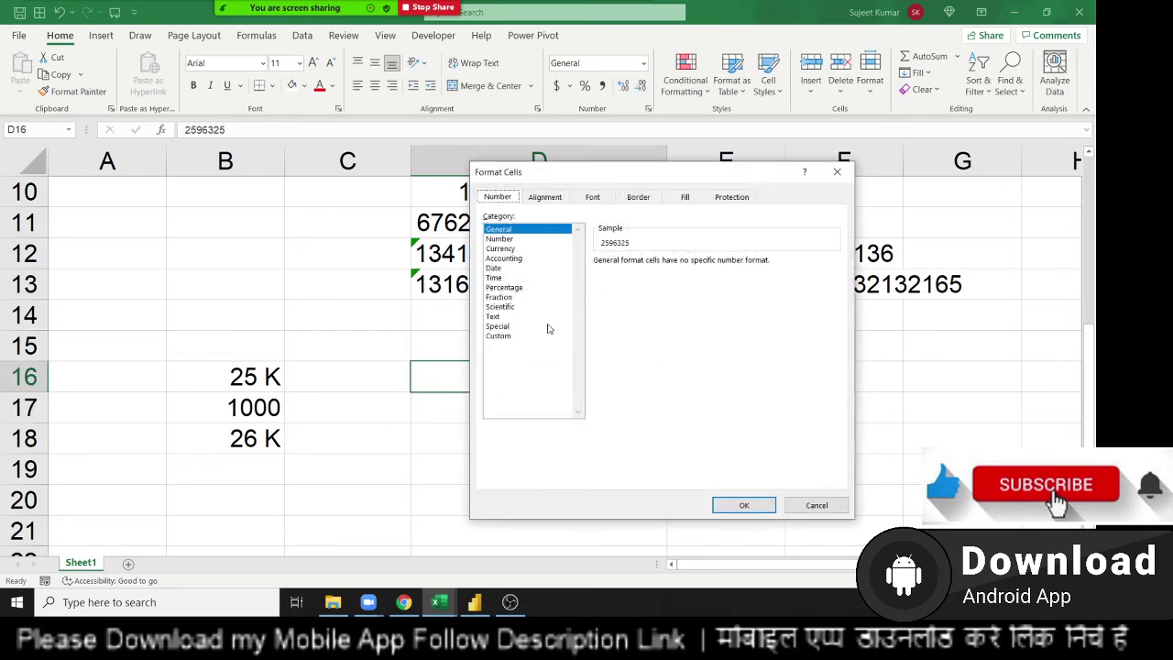
pyautogui.click(504, 337)
pyautogui.moveTo(559, 183); pyautogui.dragTo(806, 134)
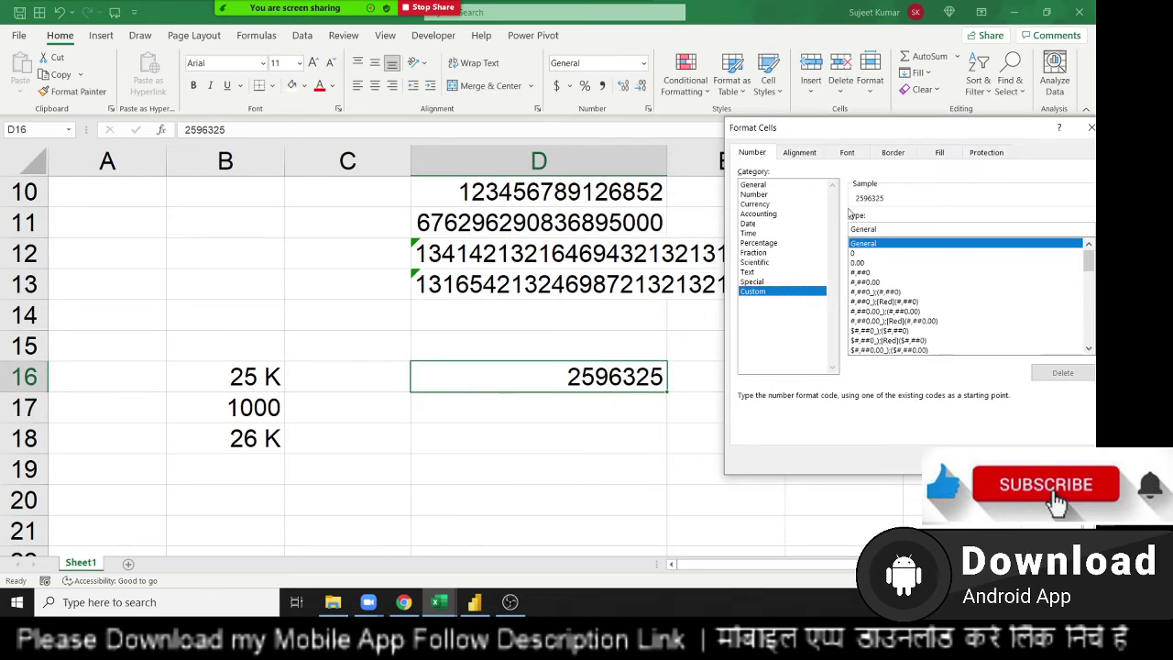
pyautogui.doubleClick(889, 228)
pyautogui.write('0.00')
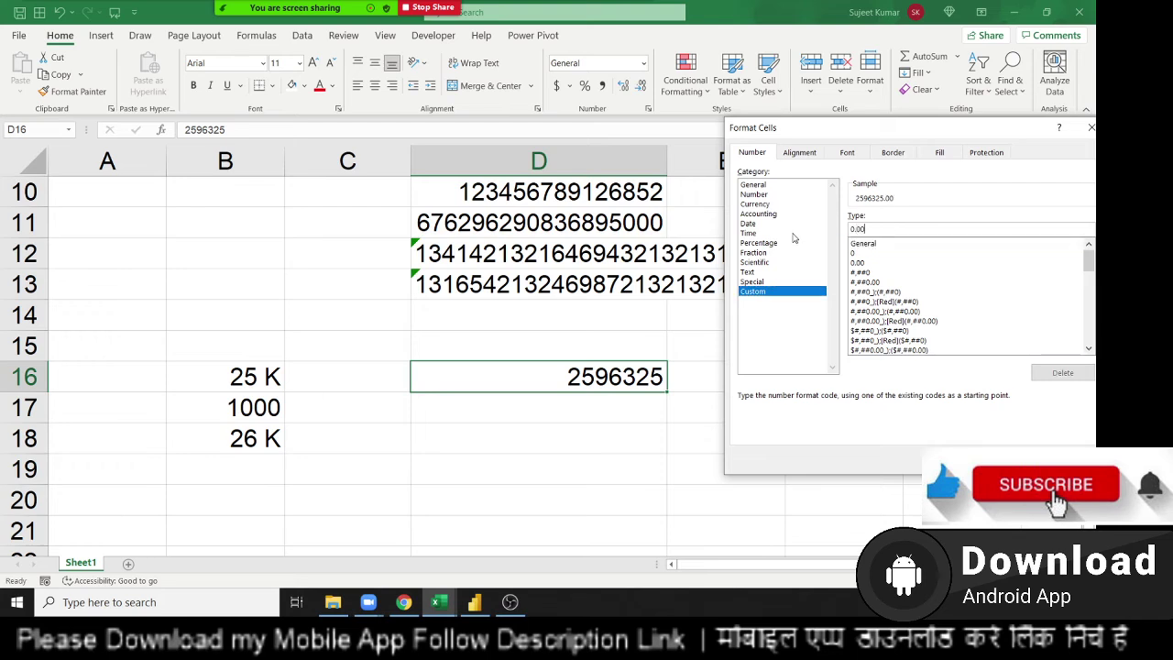
pyautogui.write(',,')
pyautogui.press('Return')
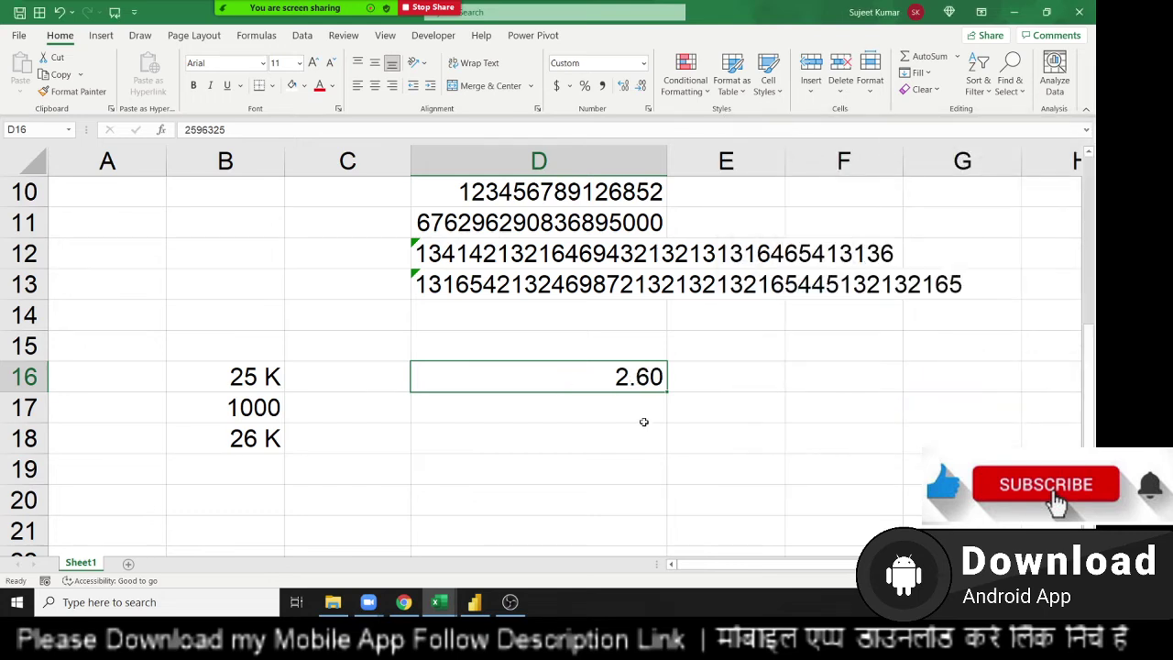
# Step: Append 8 to D16's value to make 25963285, recheck its format, and start editing again
pyautogui.doubleClick(651, 372)
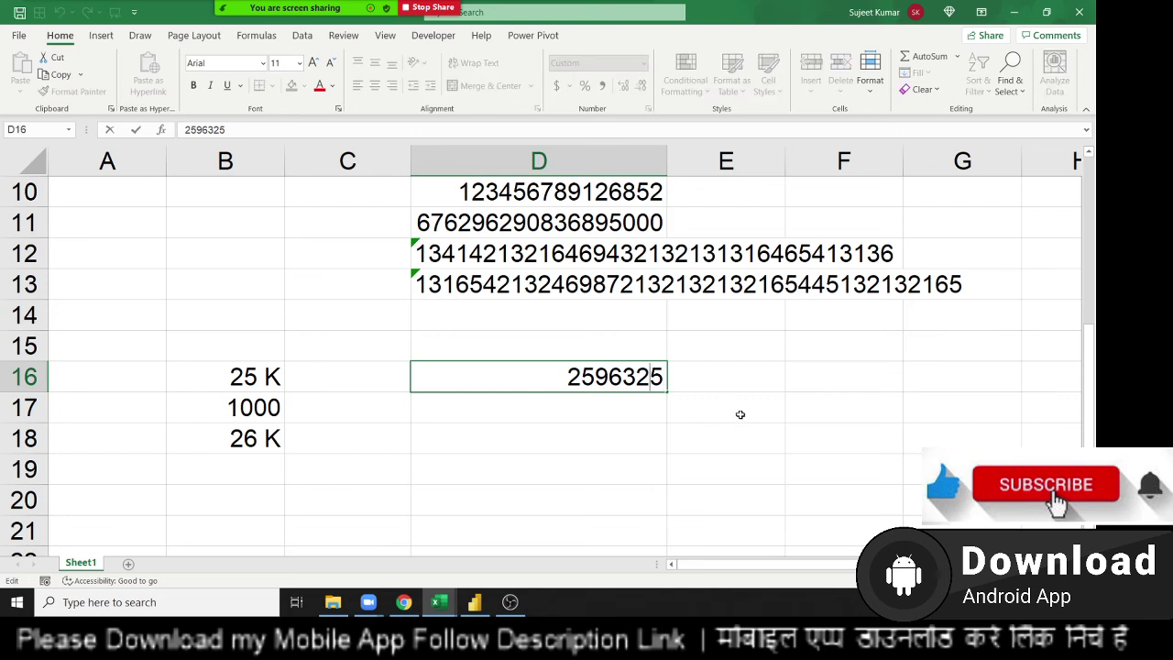
pyautogui.write('8')
pyautogui.press('Return')
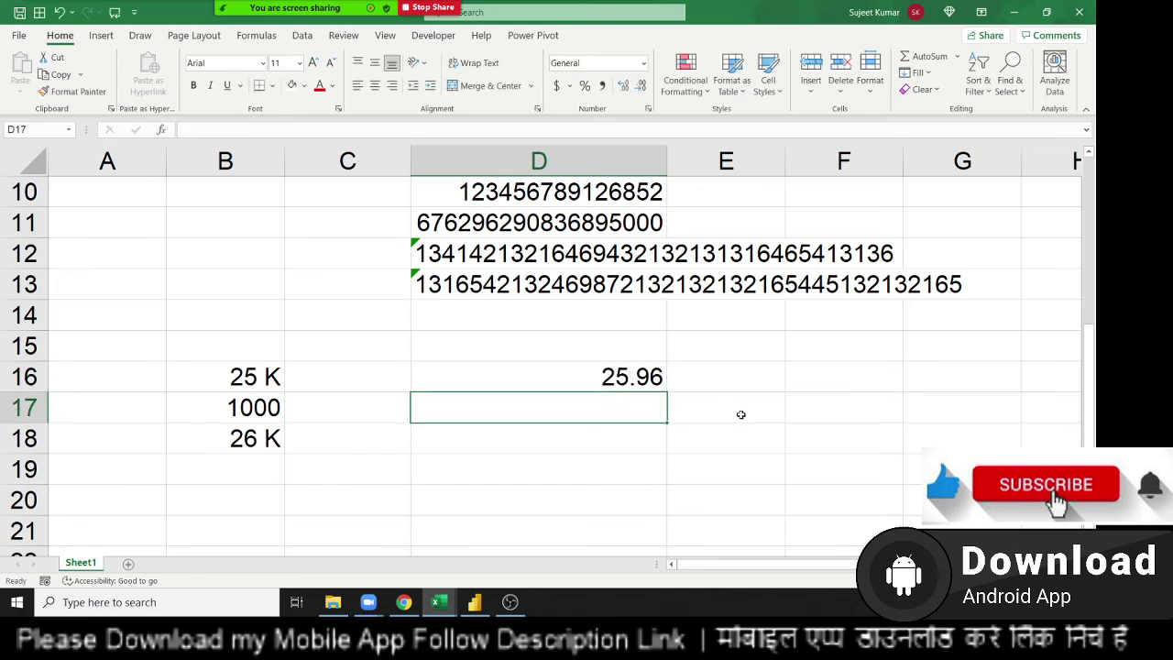
pyautogui.click(642, 387)
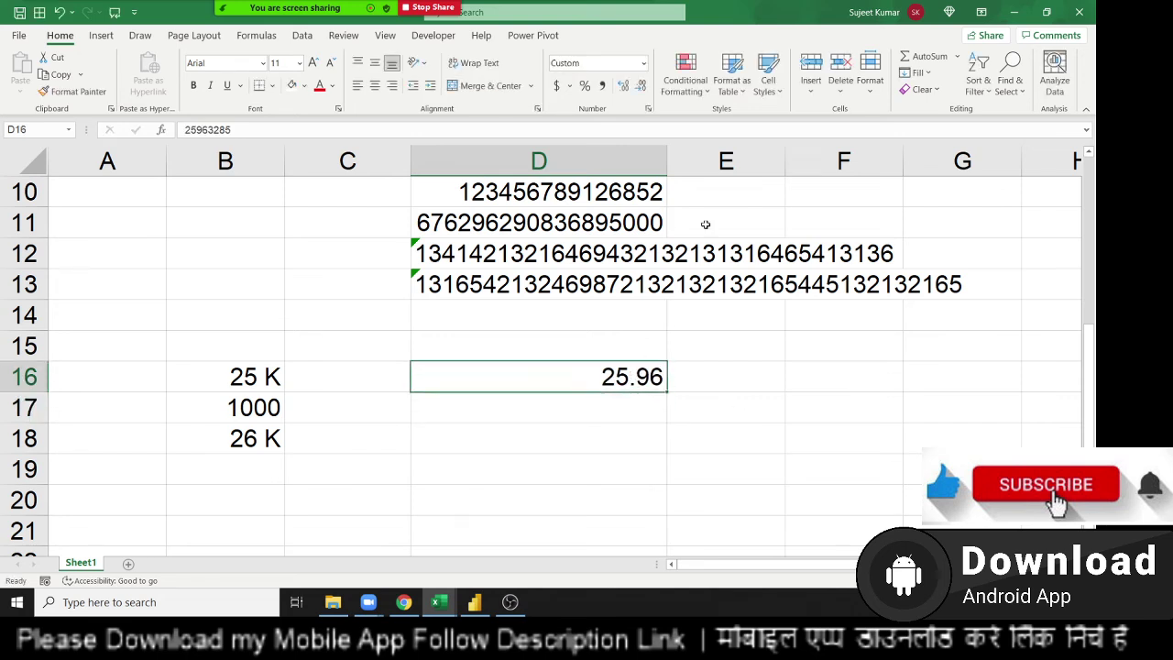
pyautogui.click(648, 108)
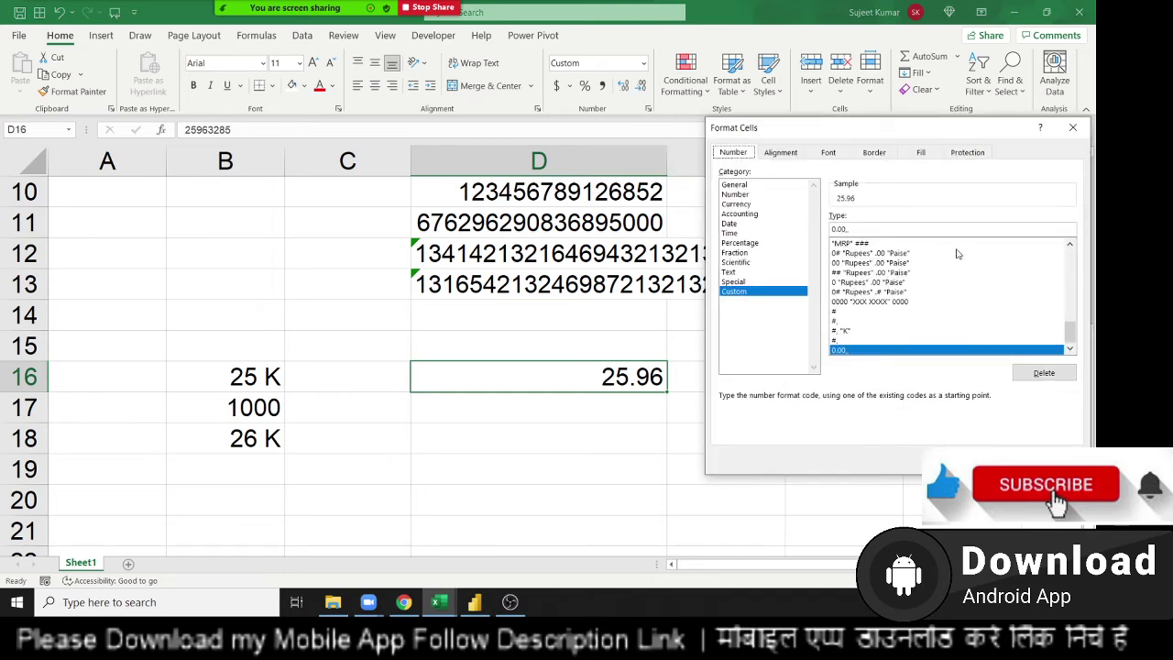
pyautogui.press('Return')
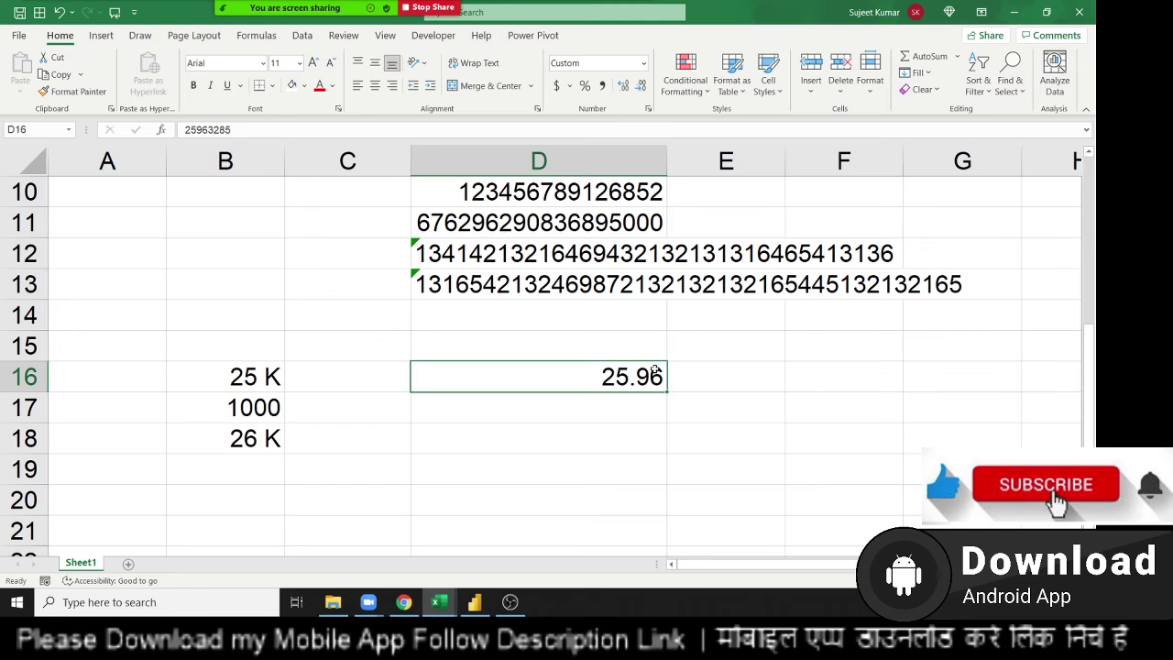
pyautogui.doubleClick(654, 370)
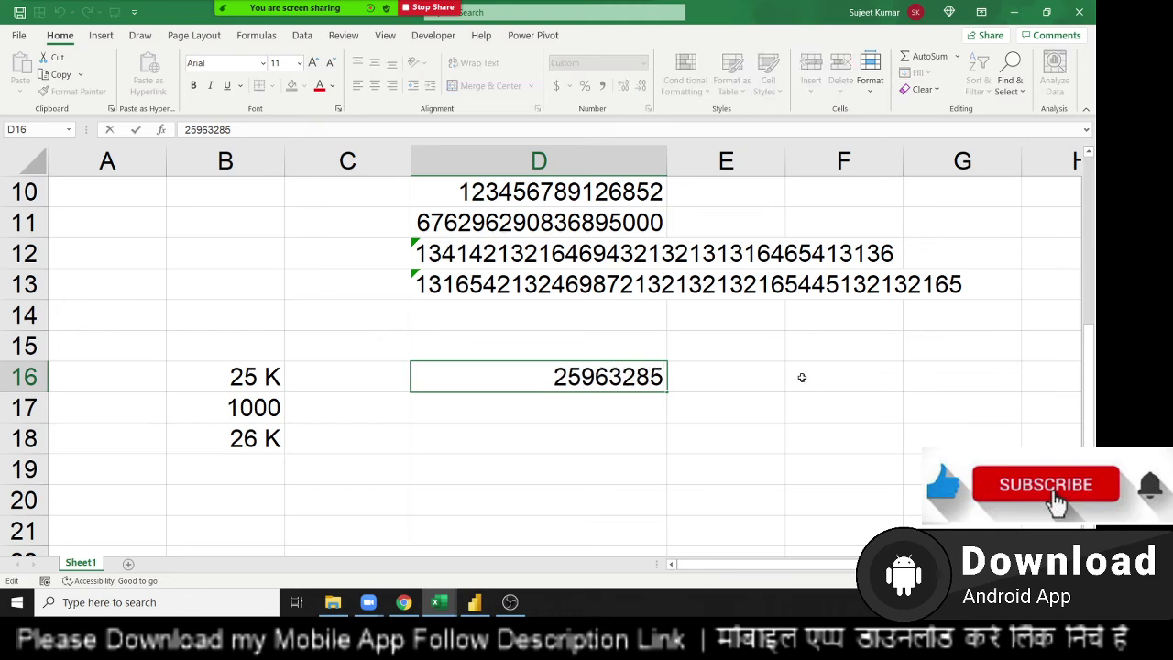
pyautogui.press('Left')
pyautogui.press('Left')
pyautogui.press('Left')
pyautogui.press('Left')
pyautogui.press('Left')
pyautogui.press('Left')
pyautogui.press('Left')
pyautogui.press('Left')
# Step: Delete D16's last digit so it holds 2596328 and displays 2.60
pyautogui.press('Right')
pyautogui.press('Right')
pyautogui.press('Right')
pyautogui.press('Right')
pyautogui.press('Left')
pyautogui.press('Left')
pyautogui.press('Left')
pyautogui.press('Left')
pyautogui.press('Left')
pyautogui.press('Left')
pyautogui.press('Left')
pyautogui.press('Left')
pyautogui.press('Right')
pyautogui.press('Right')
pyautogui.press('Right')
pyautogui.press('Right')
pyautogui.press('Right')
pyautogui.press('Right')
pyautogui.press('Right')
pyautogui.press('Right')
pyautogui.press('BackSpace')
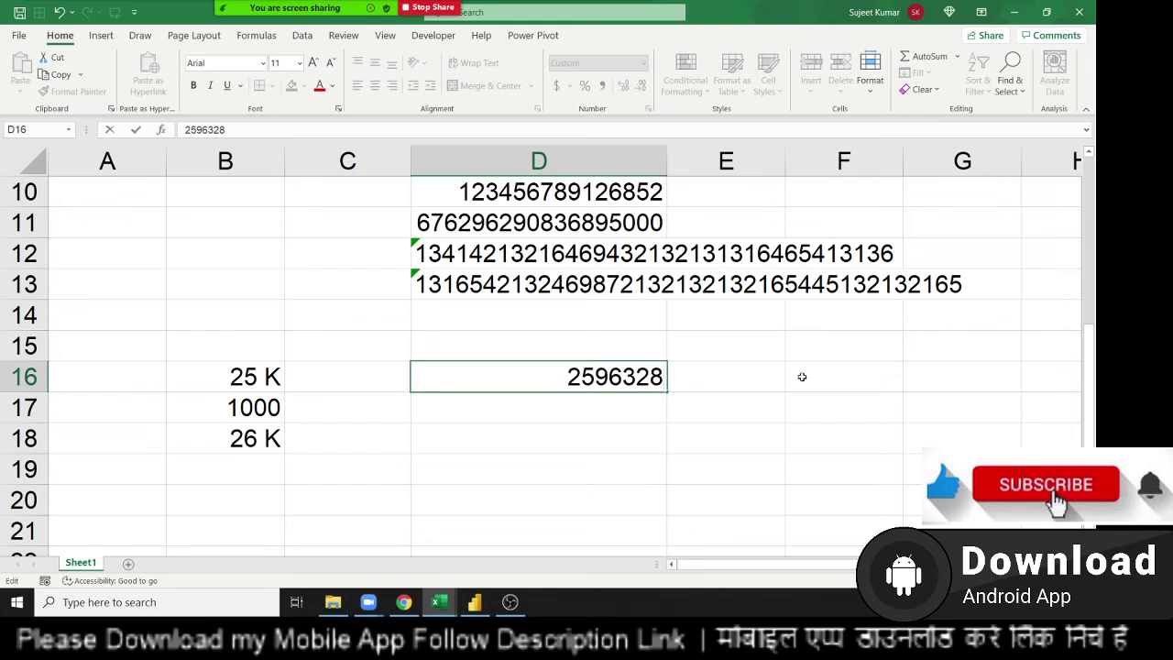
pyautogui.press('Return')
pyautogui.press('Up')
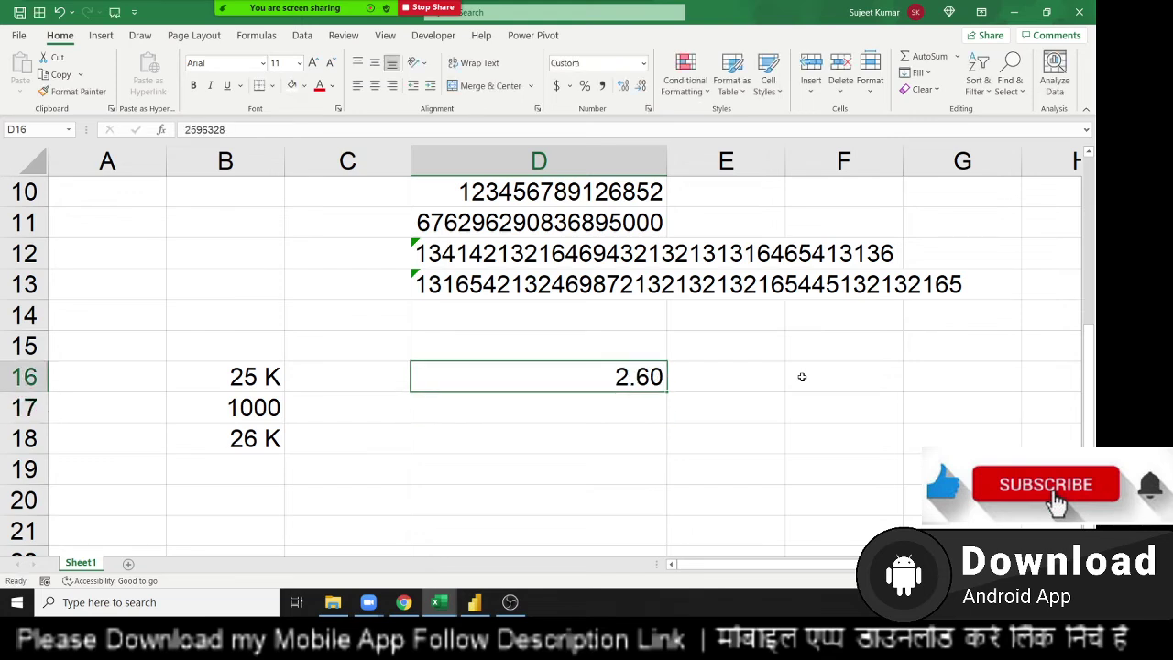
# Step: Review D16's 0.00,, custom format code in Format Cells and close it
pyautogui.click(680, 151)
pyautogui.click(646, 109)
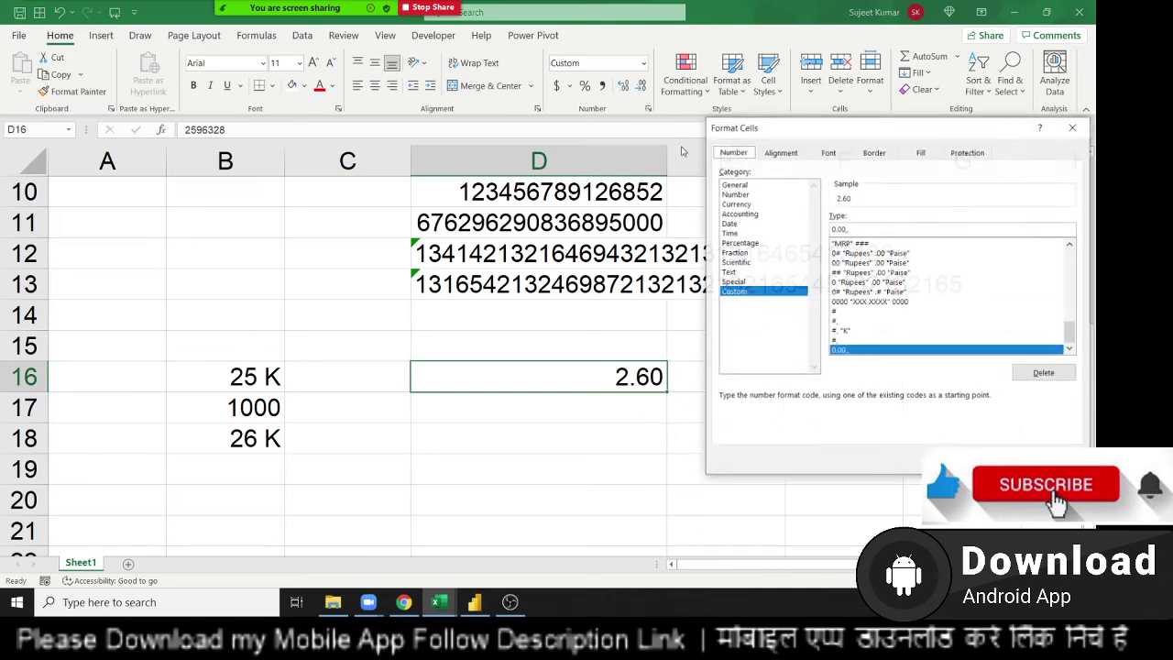
pyautogui.doubleClick(845, 231)
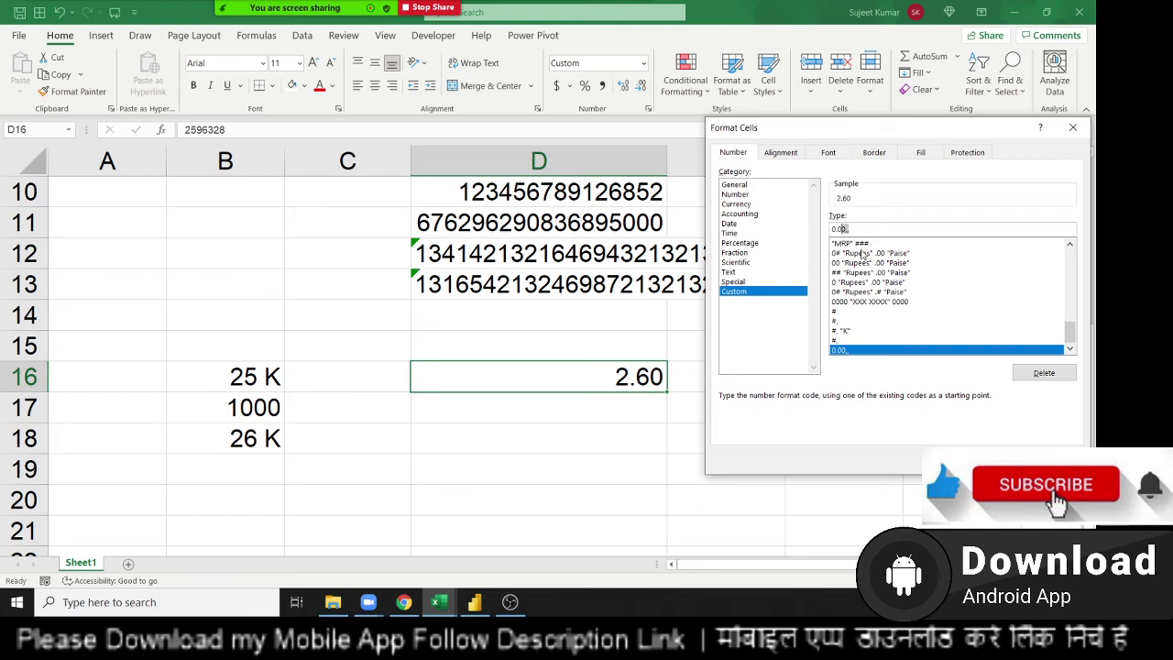
pyautogui.click(849, 229)
pyautogui.click(1072, 127)
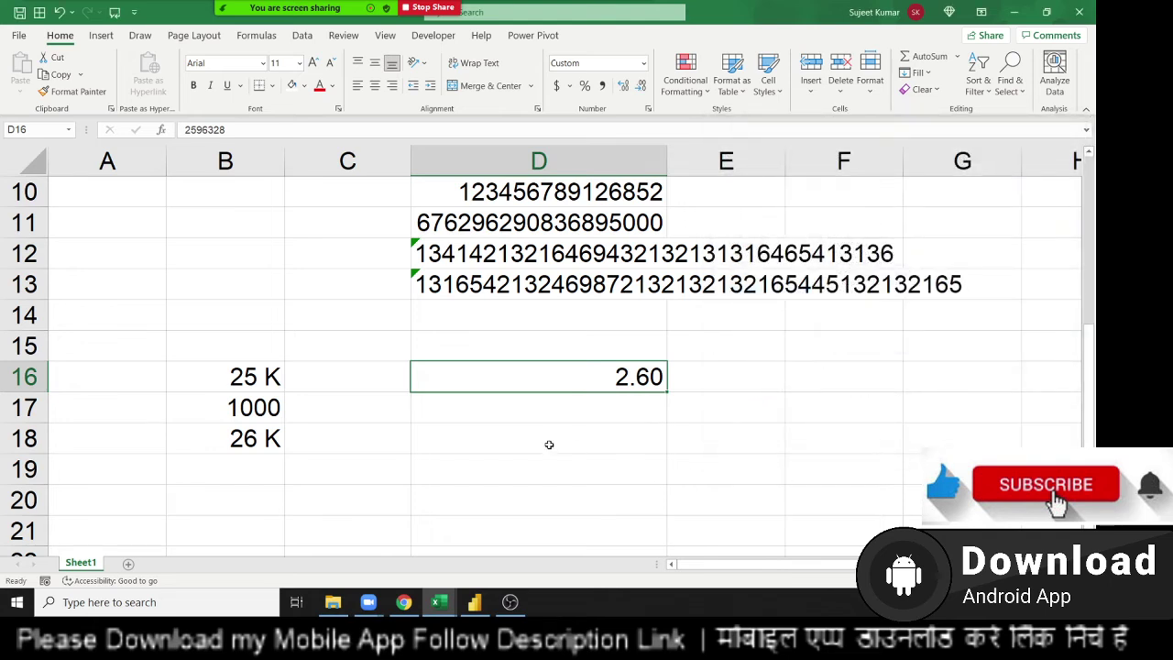
# Step: Insert today's date 5/19/2021 into B21 with Ctrl+; and reselect the cell
pyautogui.scroll(-1, 546, 452)
pyautogui.scroll(-1, 546, 453)
pyautogui.scroll(-2, 545, 449)
pyautogui.scroll(1, 541, 443)
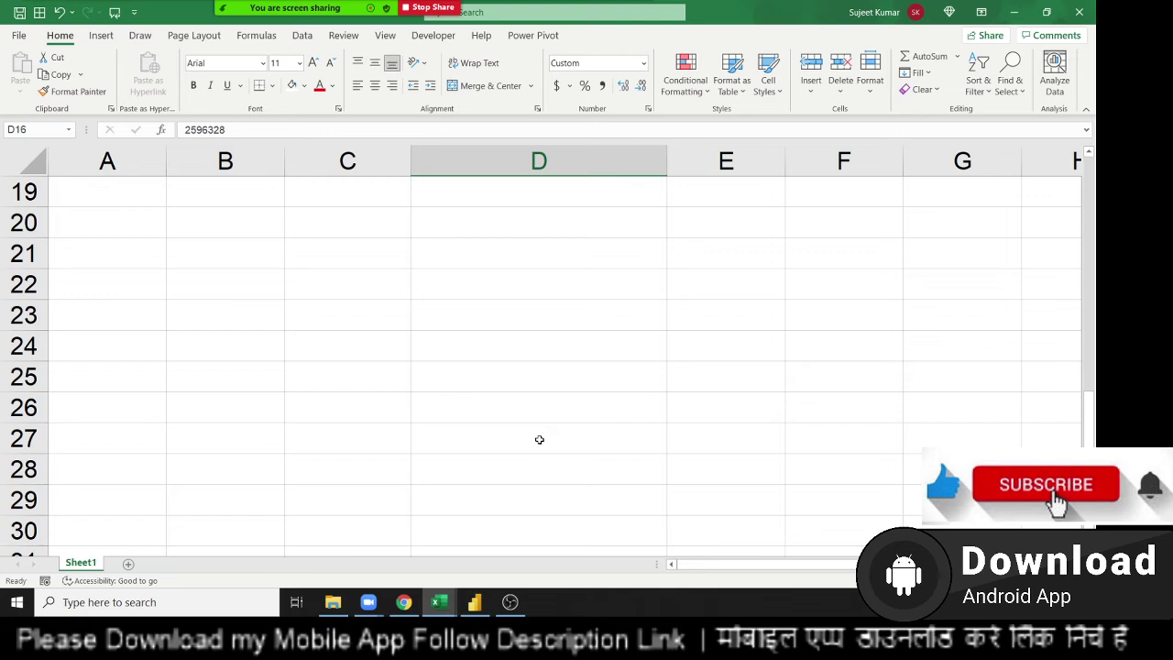
pyautogui.click(186, 259)
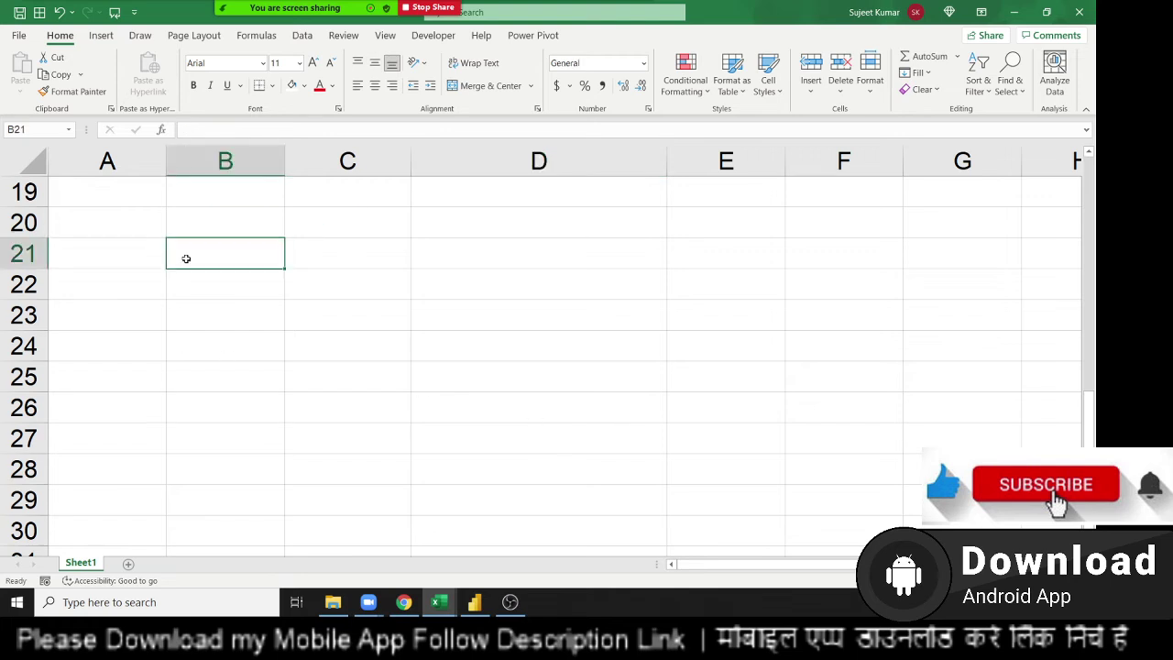
pyautogui.hotkey('ctrl', ';')
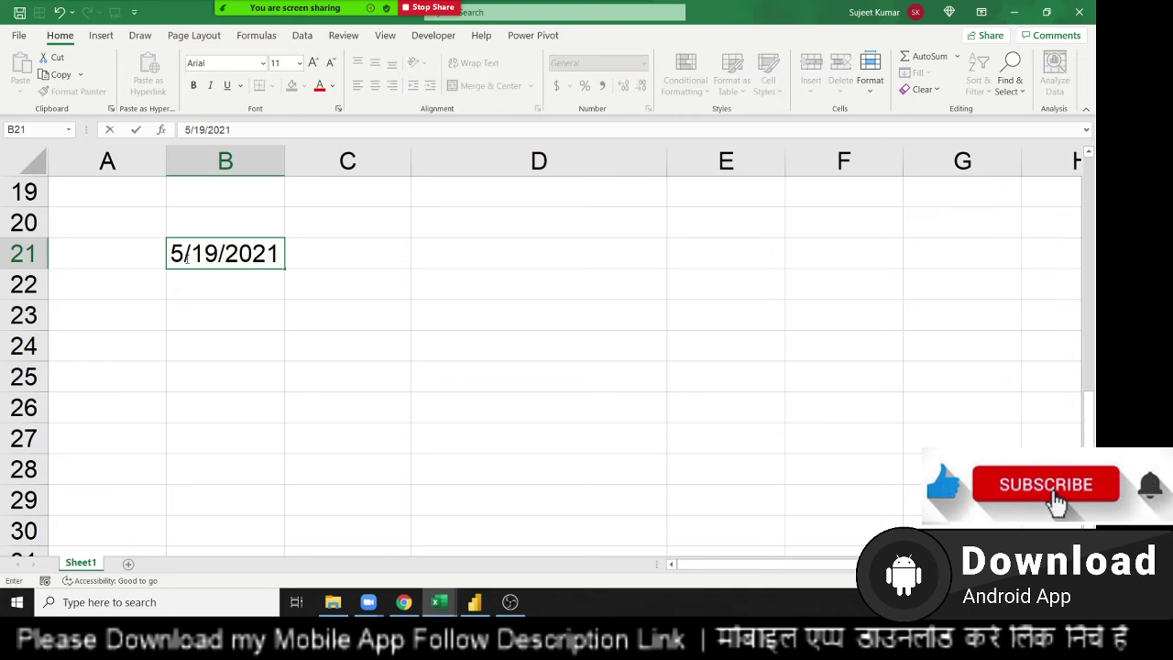
pyautogui.press('Return')
pyautogui.click(185, 259)
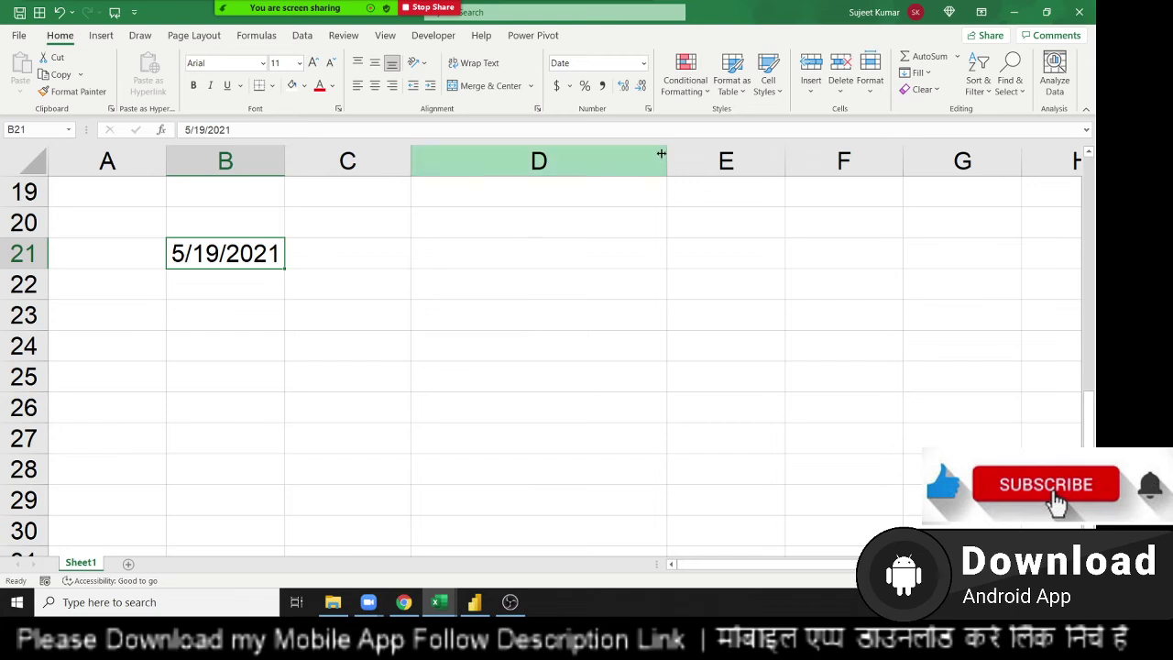
# Step: Give B21 a Custom format code dd so the sample previews the day number 19
pyautogui.click(648, 109)
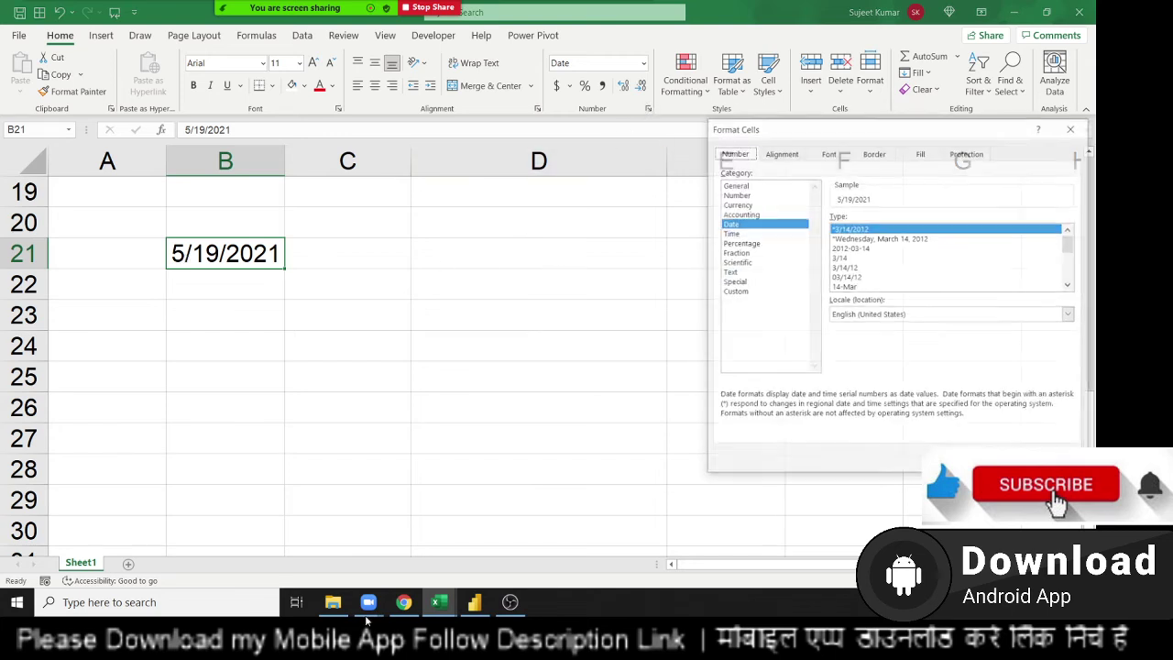
pyautogui.moveTo(806, 128); pyautogui.dragTo(424, 209)
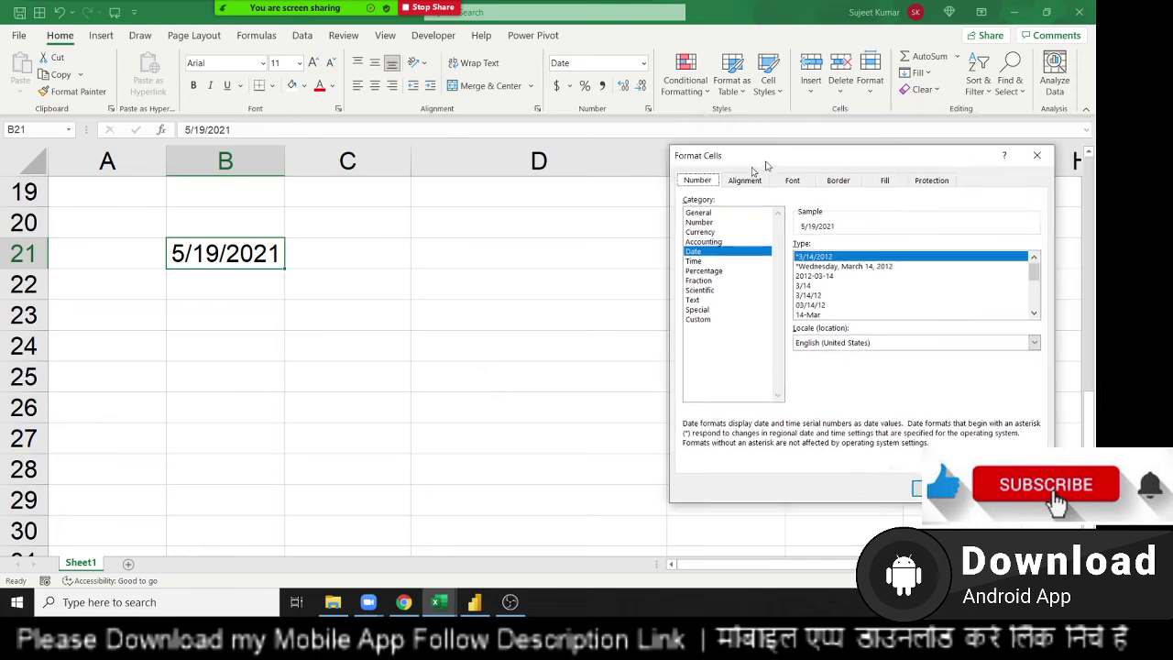
pyautogui.click(631, 13)
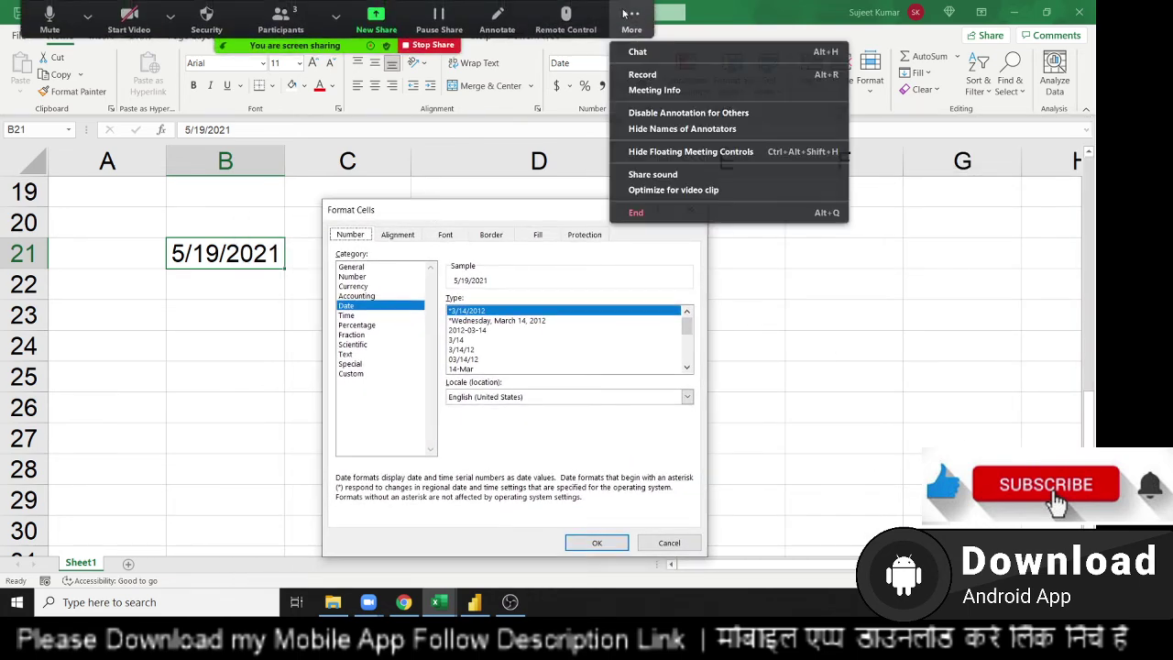
pyautogui.click(497, 18)
pyautogui.click(437, 81)
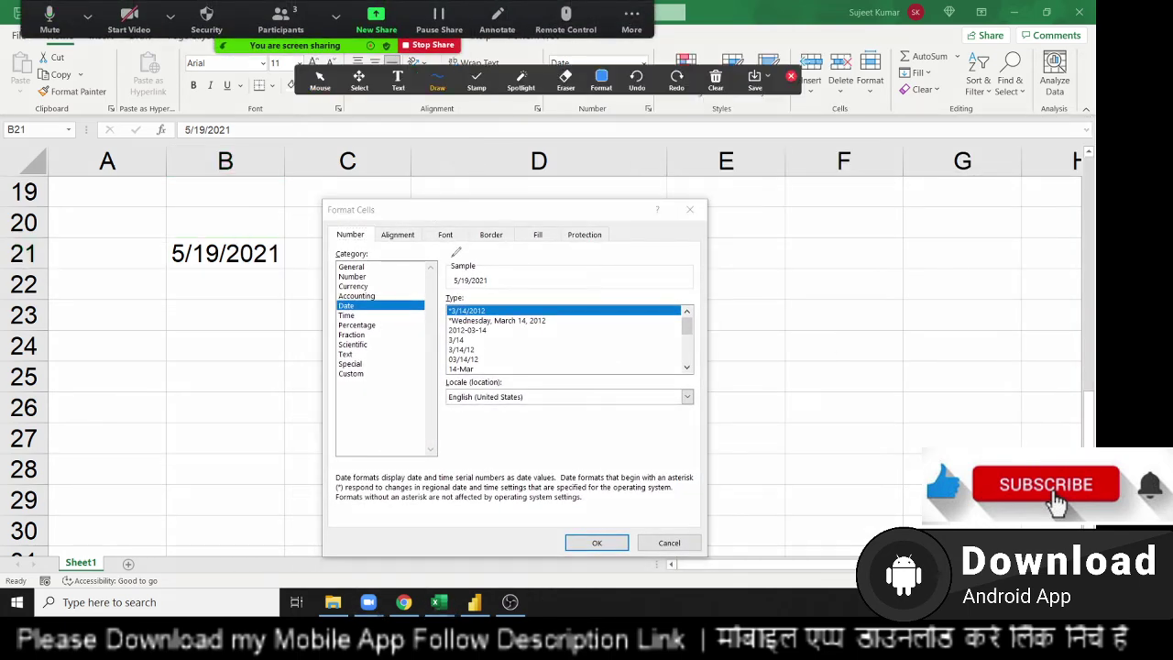
pyautogui.moveTo(453, 261)
pyautogui.mouseDown()
pyautogui.moveTo(472, 255)
pyautogui.moveTo(502, 275)
pyautogui.moveTo(455, 286)
pyautogui.moveTo(451, 259)
pyautogui.mouseUp()
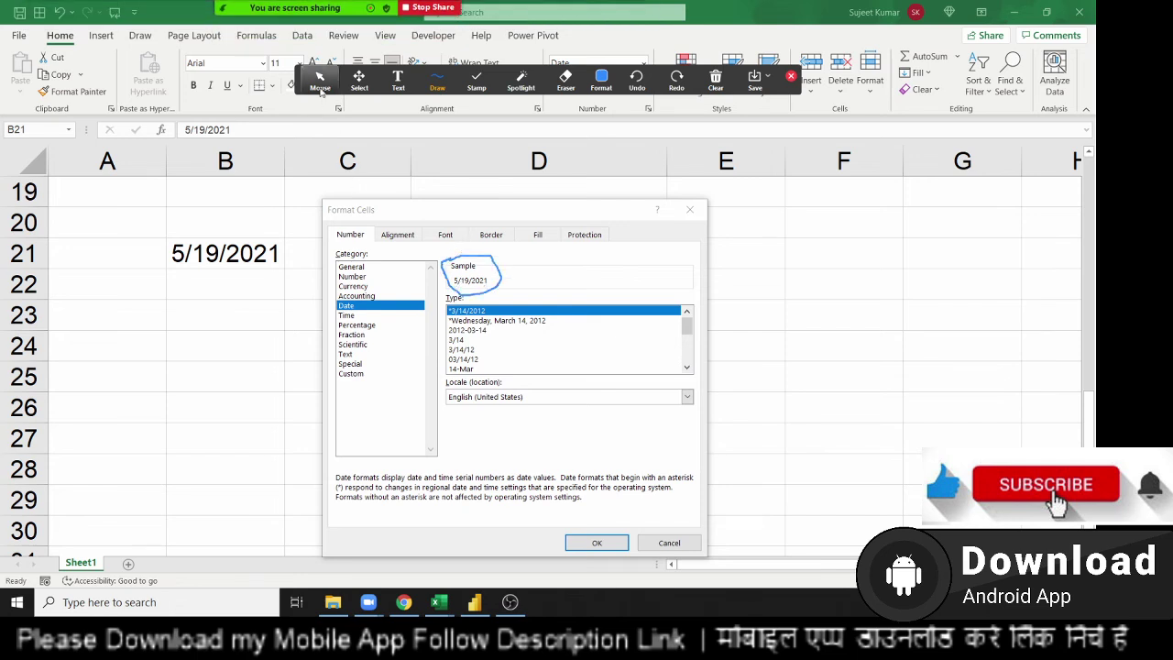
pyautogui.click(321, 91)
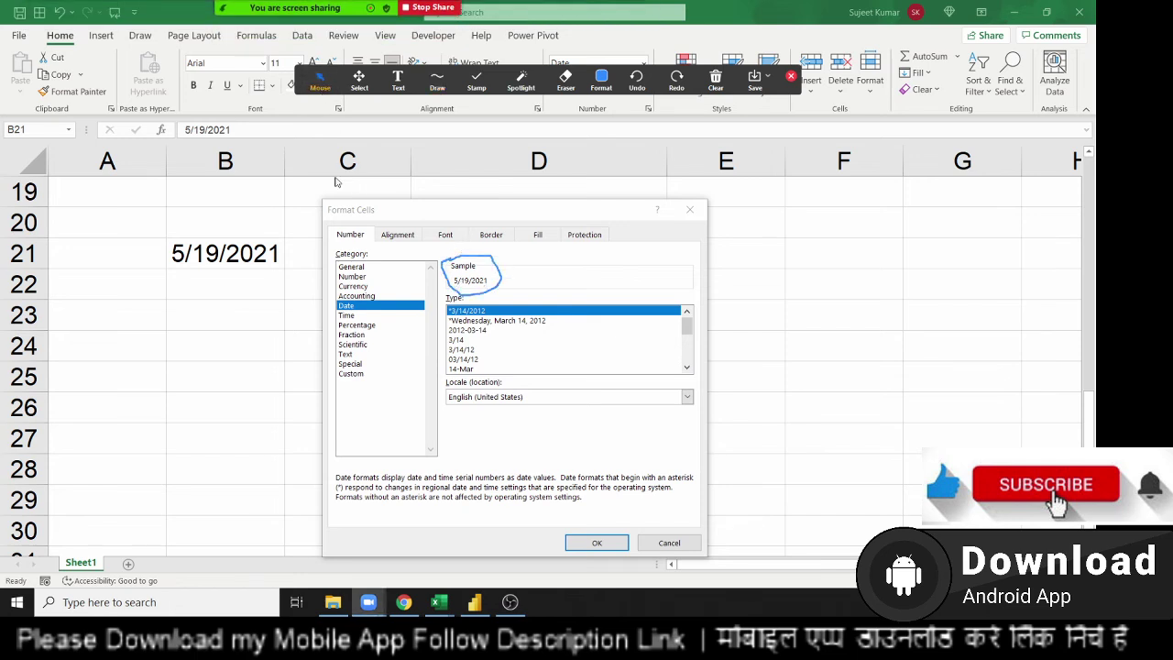
pyautogui.click(352, 373)
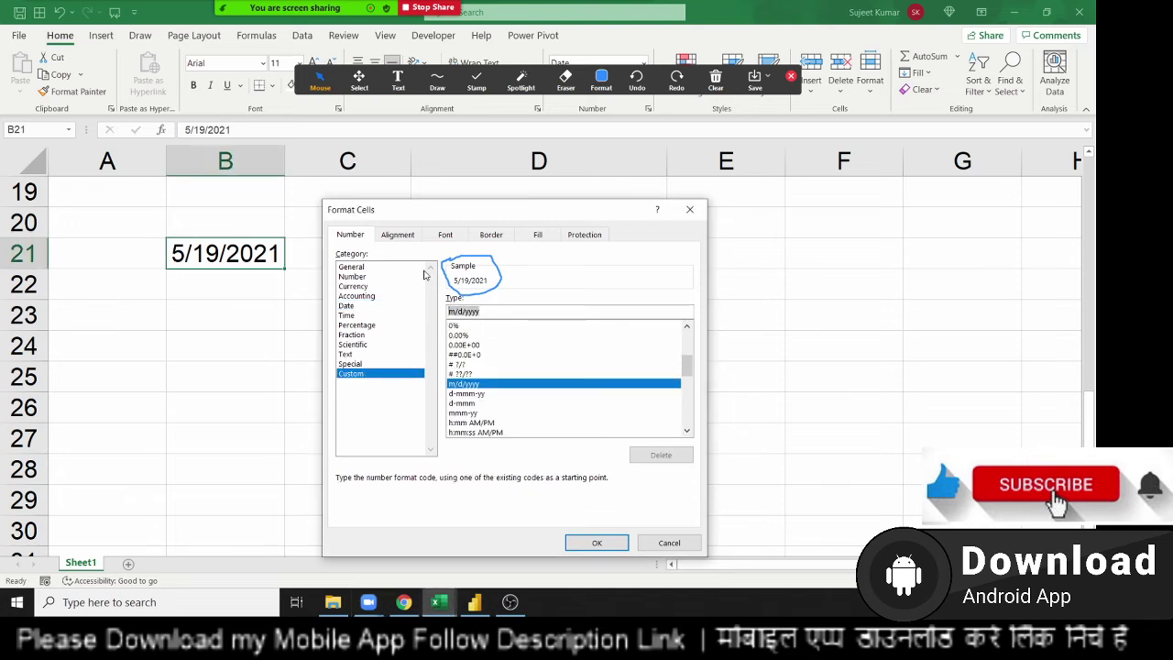
pyautogui.write('d')
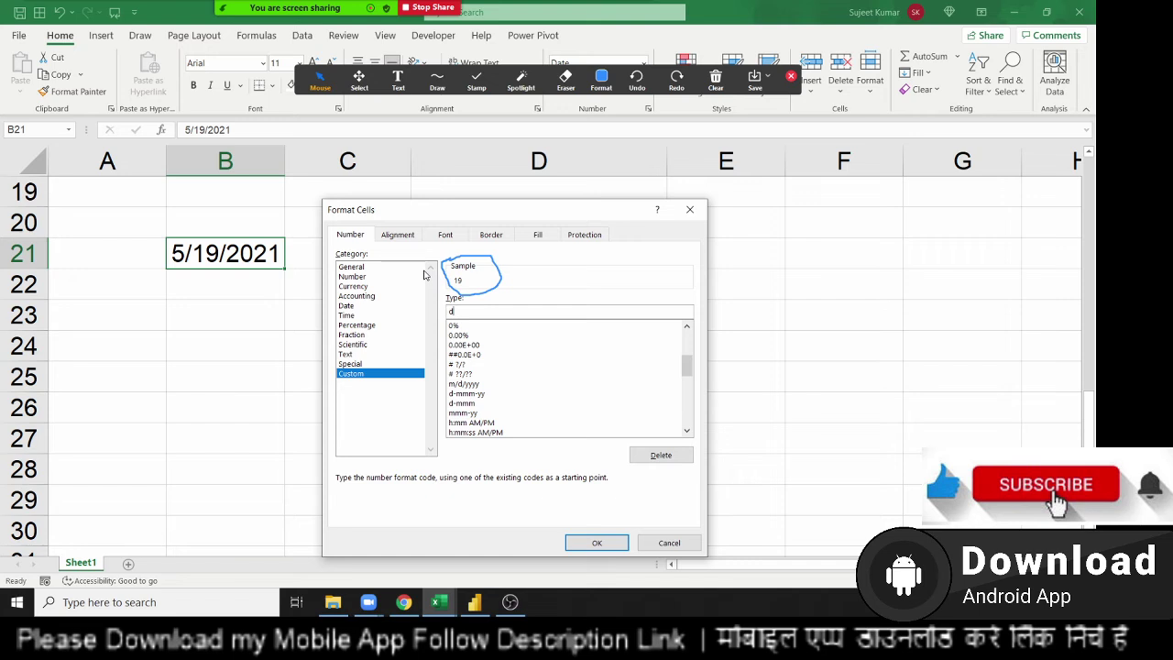
pyautogui.write('d')
# Step: Build B21's custom code dddd , mmmm so the sample previews 'Wednesday , May'
pyautogui.write('d')
pyautogui.write('d')
pyautogui.write('m')
pyautogui.moveTo(538, 210); pyautogui.dragTo(519, 210)
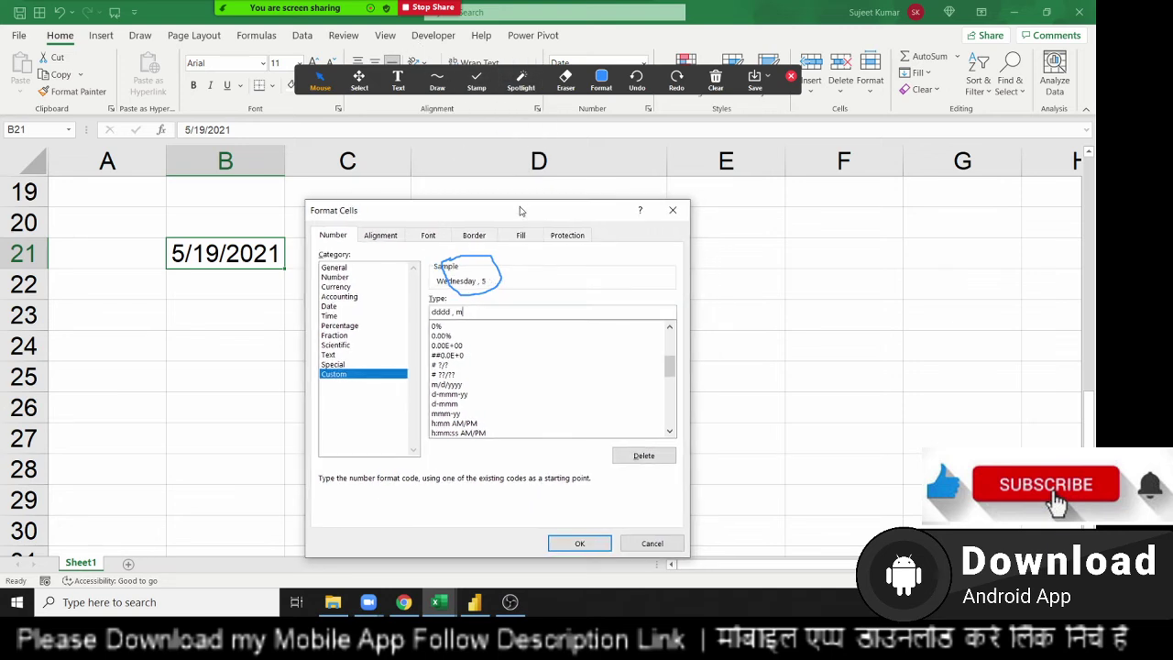
pyautogui.write('m')
pyautogui.write('d')
pyautogui.press('BackSpace')
pyautogui.write('m')
pyautogui.write('m')
pyautogui.write('m')
pyautogui.write('d')
pyautogui.press('BackSpace')
pyautogui.write('m')
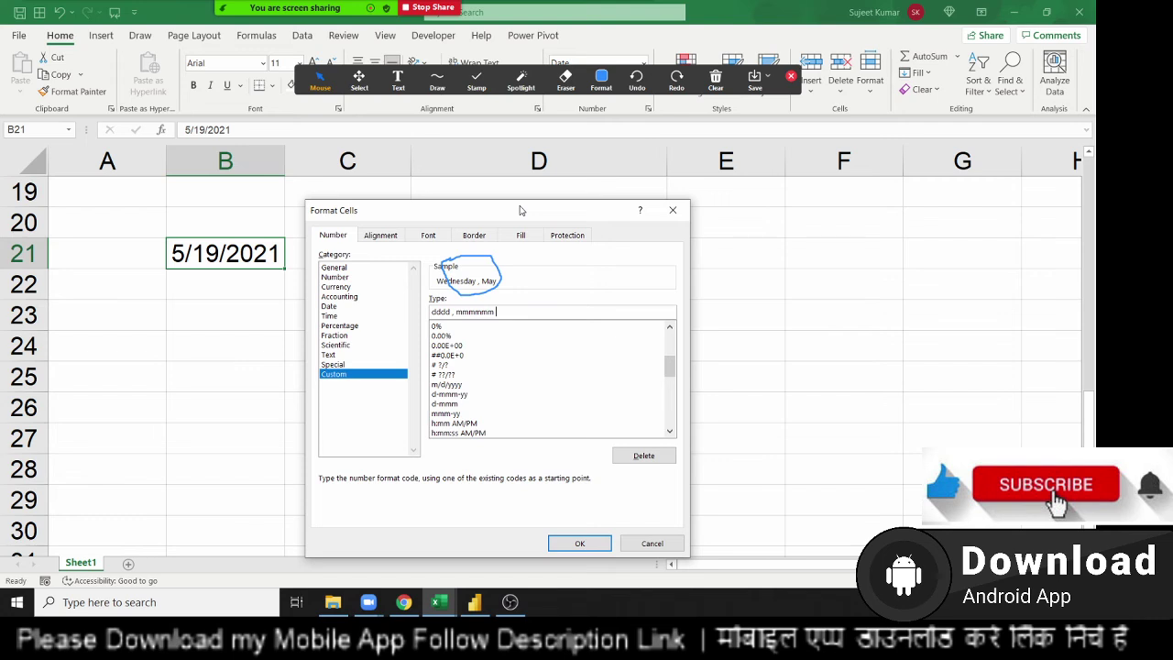
# Step: Give B21 the custom date format dddd , dd-mmm , yy, revising the earlier yyyy entry
pyautogui.write('yyyy')
pyautogui.press('Return')
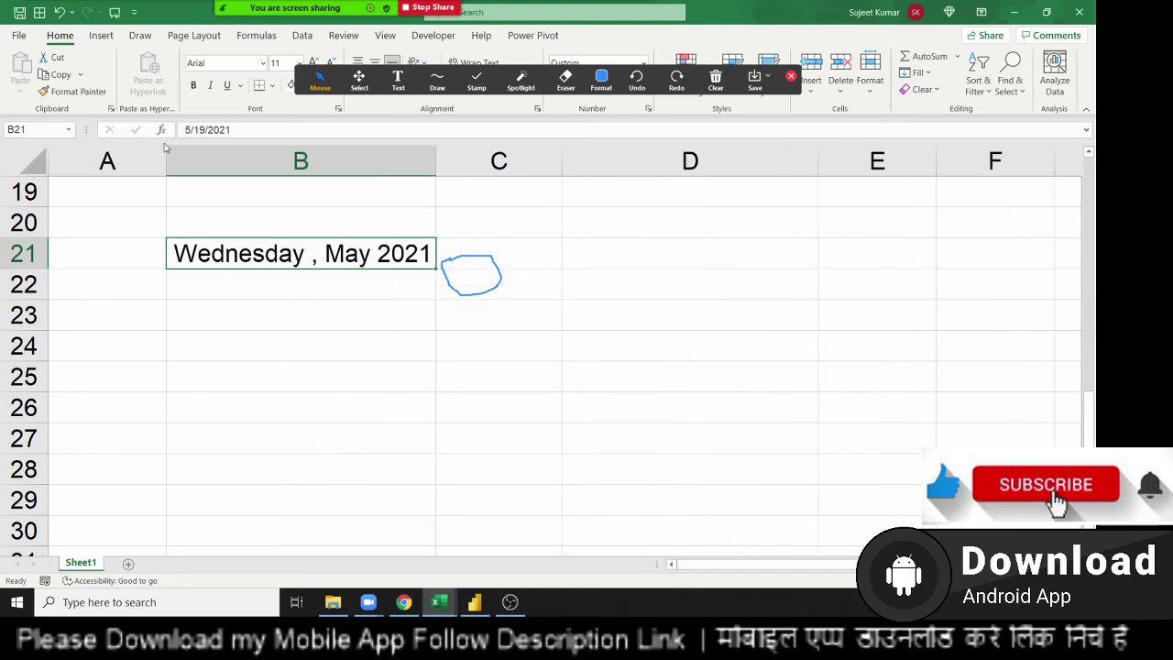
pyautogui.click(648, 108)
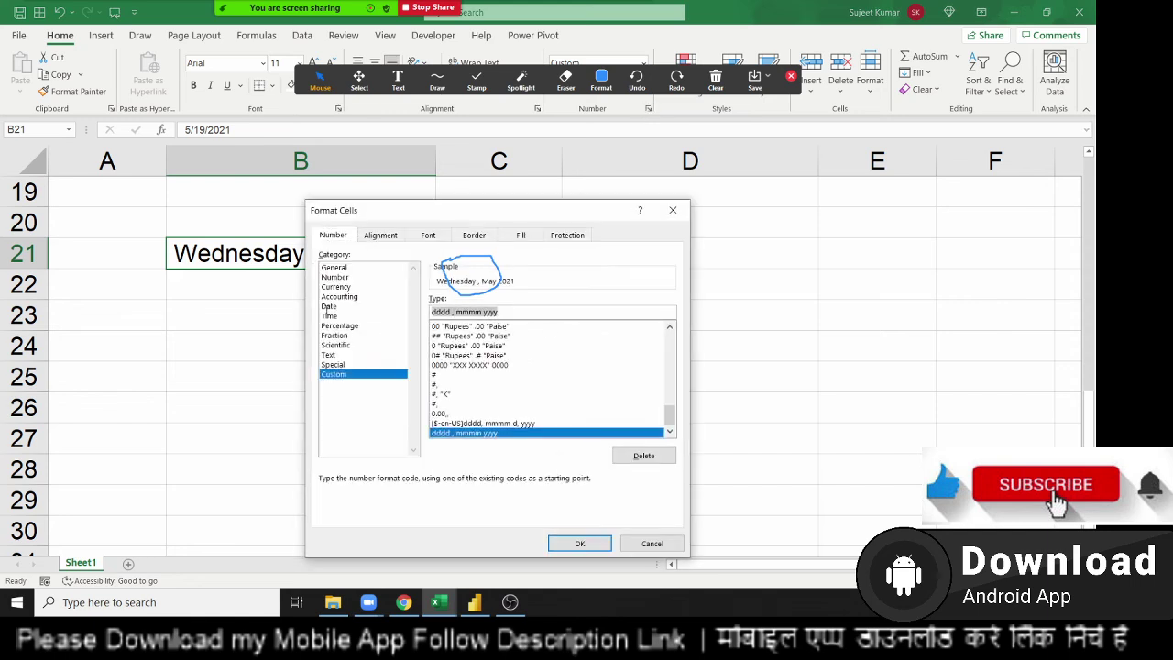
pyautogui.write('dd')
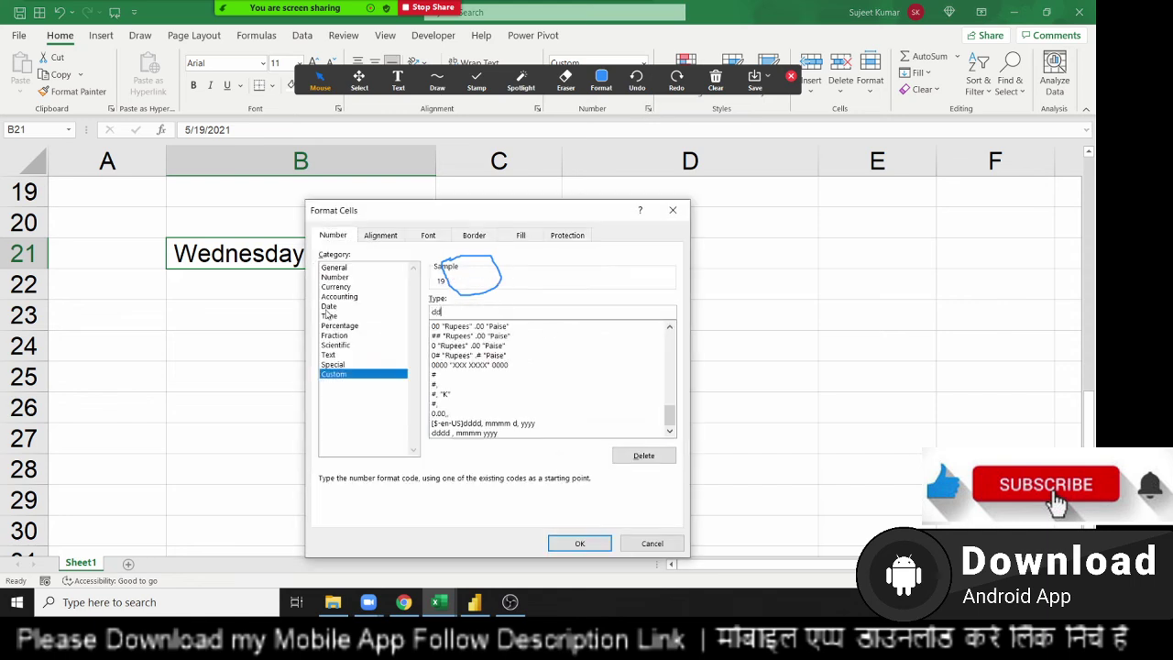
pyautogui.write('dd')
pyautogui.write(' , dd')
pyautogui.write('-mmm')
pyautogui.write(' , ')
pyautogui.write('yy')
pyautogui.press('Return')
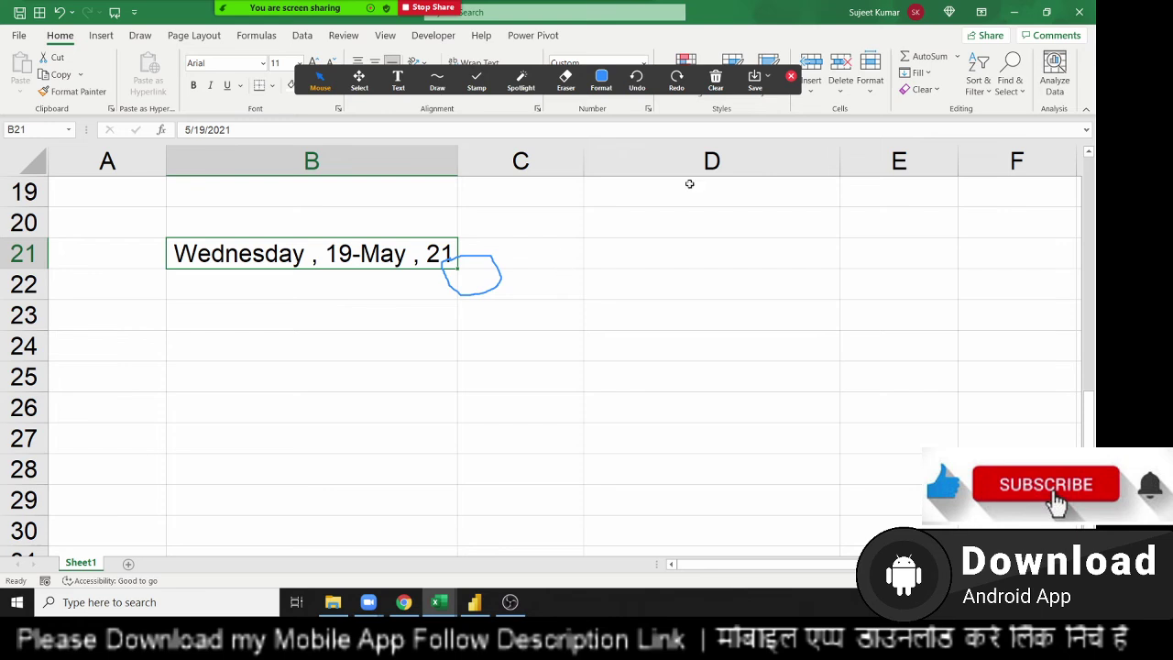
# Step: Review B21's format settings, clear the annotation circles, and close without changes
pyautogui.click(648, 110)
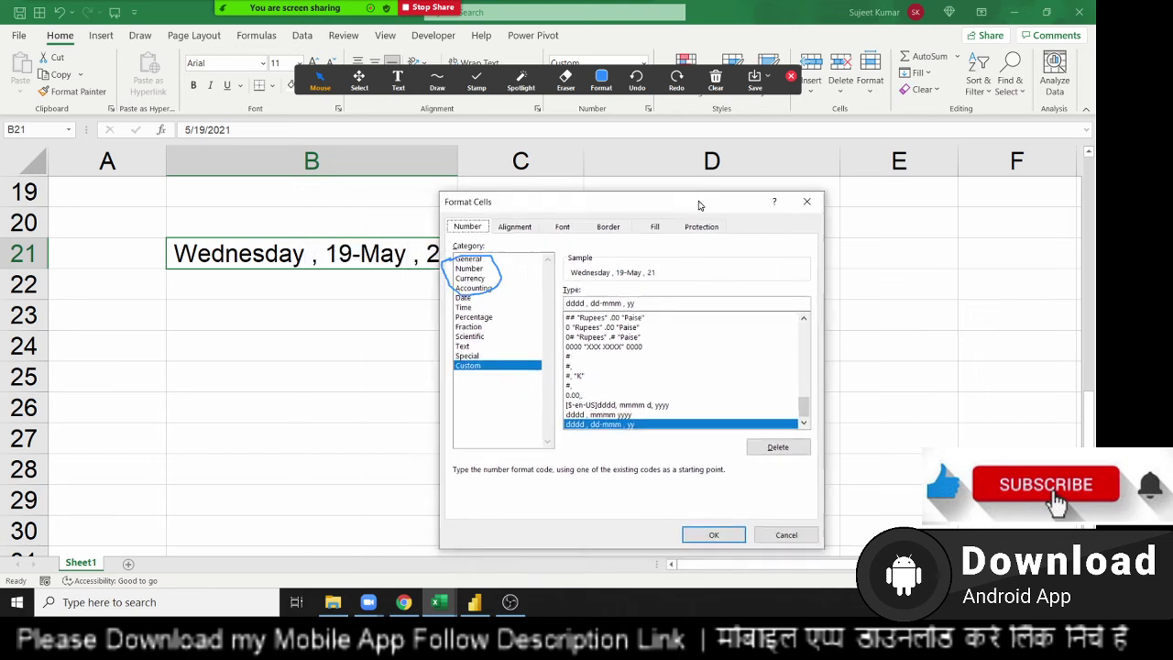
pyautogui.moveTo(552, 216); pyautogui.dragTo(736, 197)
pyautogui.click(715, 80)
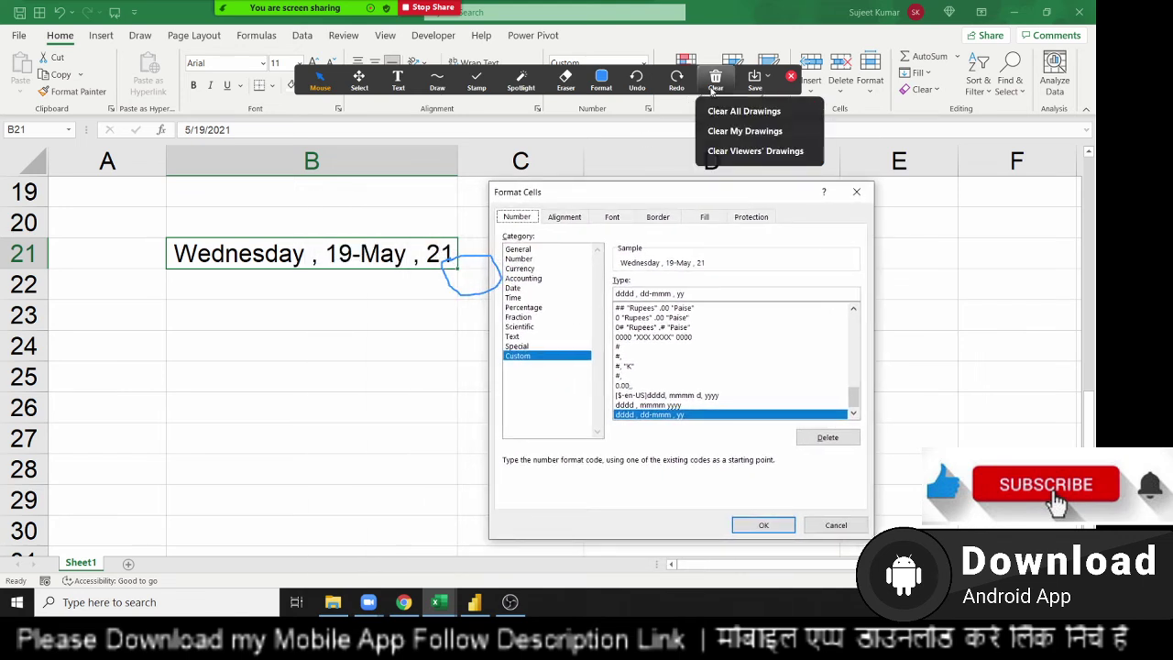
pyautogui.click(735, 135)
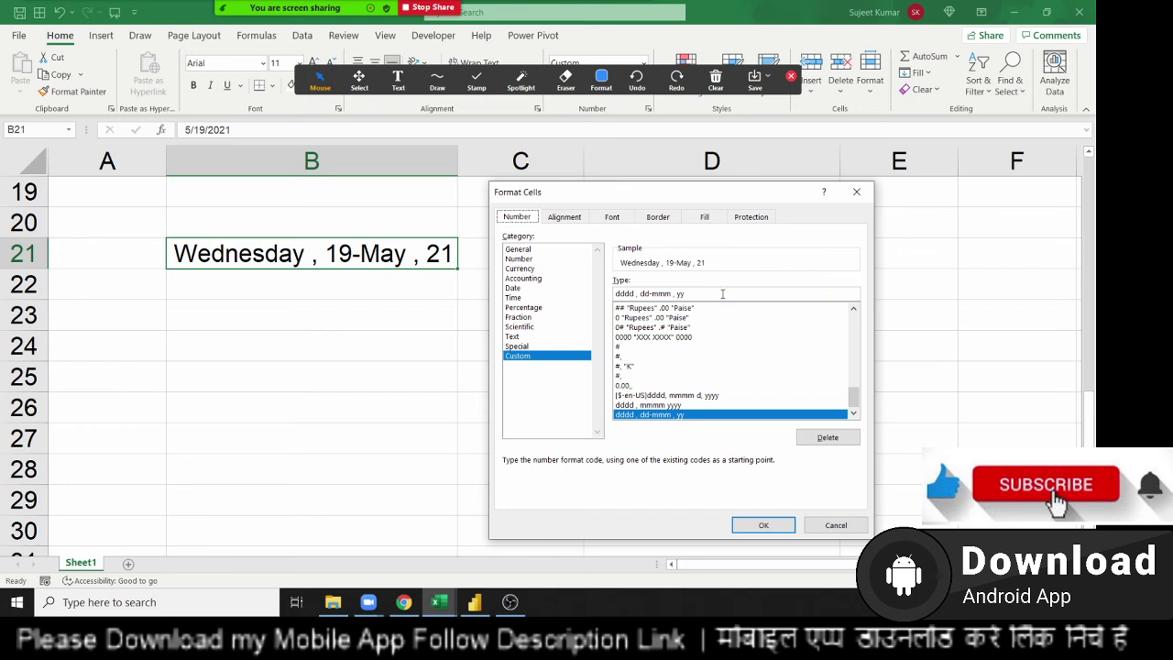
pyautogui.click(866, 198)
# Step: Enter the time 10:20:30 in cell B24, correcting a typo
pyautogui.click(314, 349)
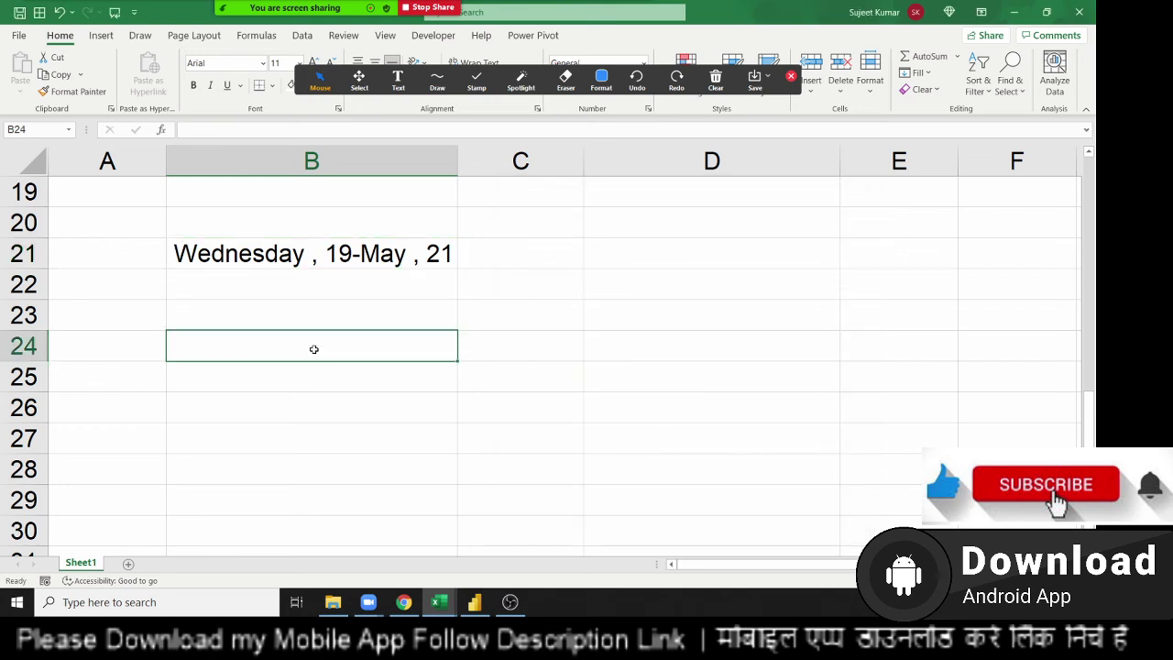
pyautogui.write('10:')
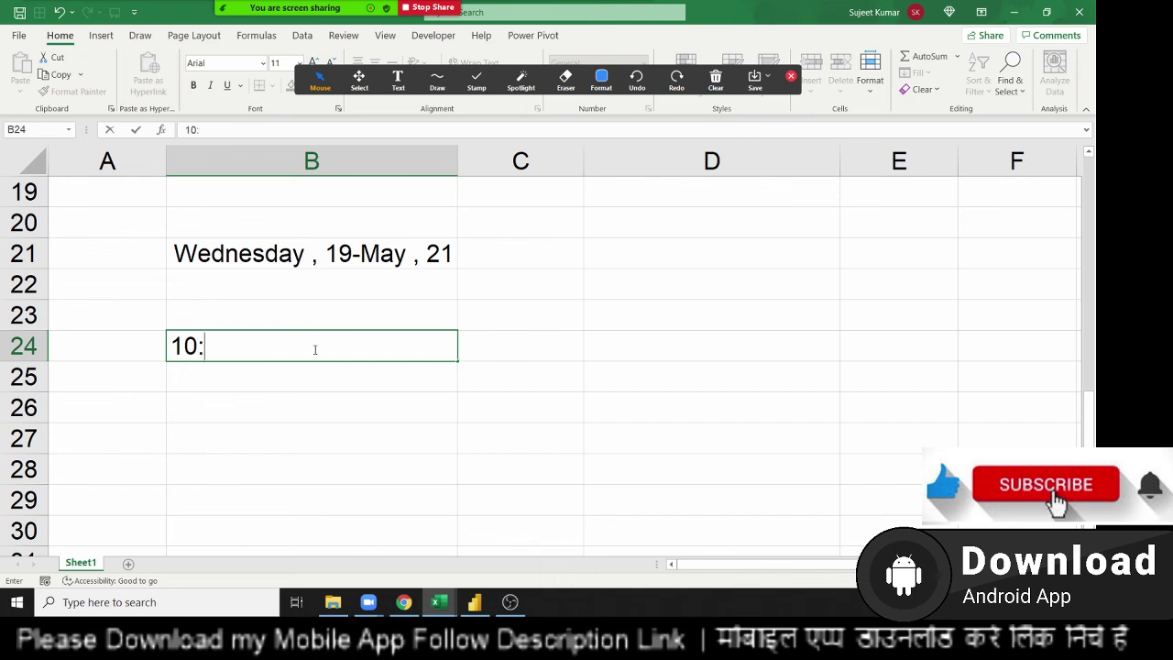
pyautogui.write('230')
pyautogui.write(':')
pyautogui.press('BackSpace')
pyautogui.press('BackSpace')
pyautogui.press('BackSpace')
pyautogui.write('0:3')
pyautogui.write('0')
pyautogui.press('Return')
# Step: Apply the custom format hh:mm:ss am/pm to B24 so it shows 10:20:30 AM
pyautogui.click(313, 349)
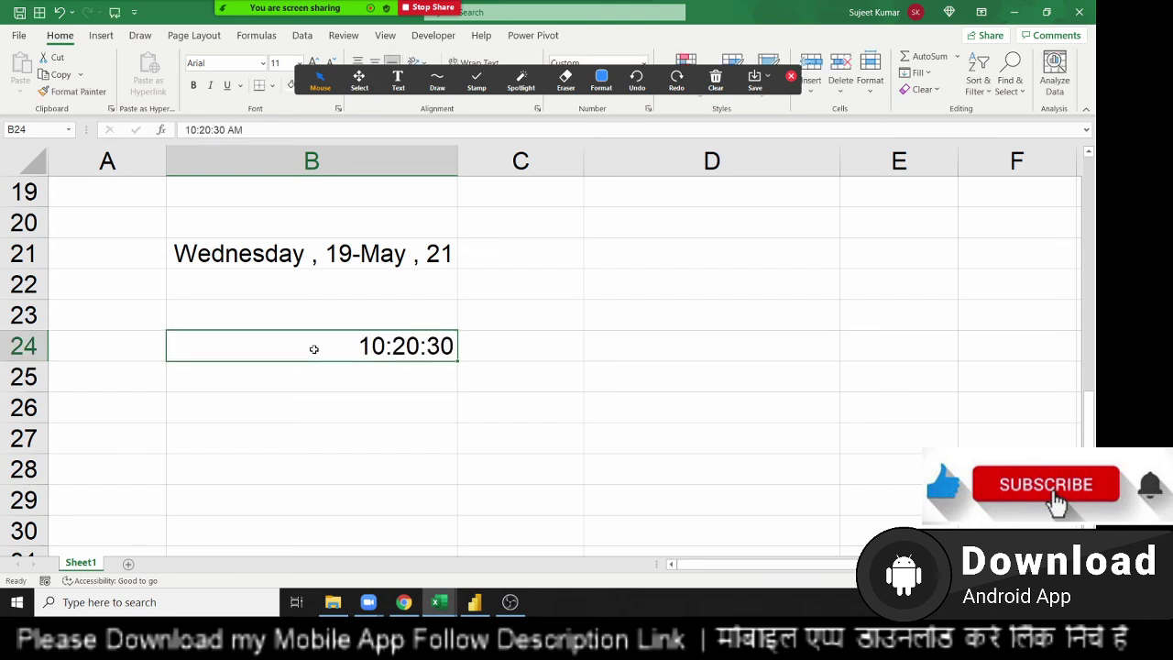
pyautogui.click(648, 108)
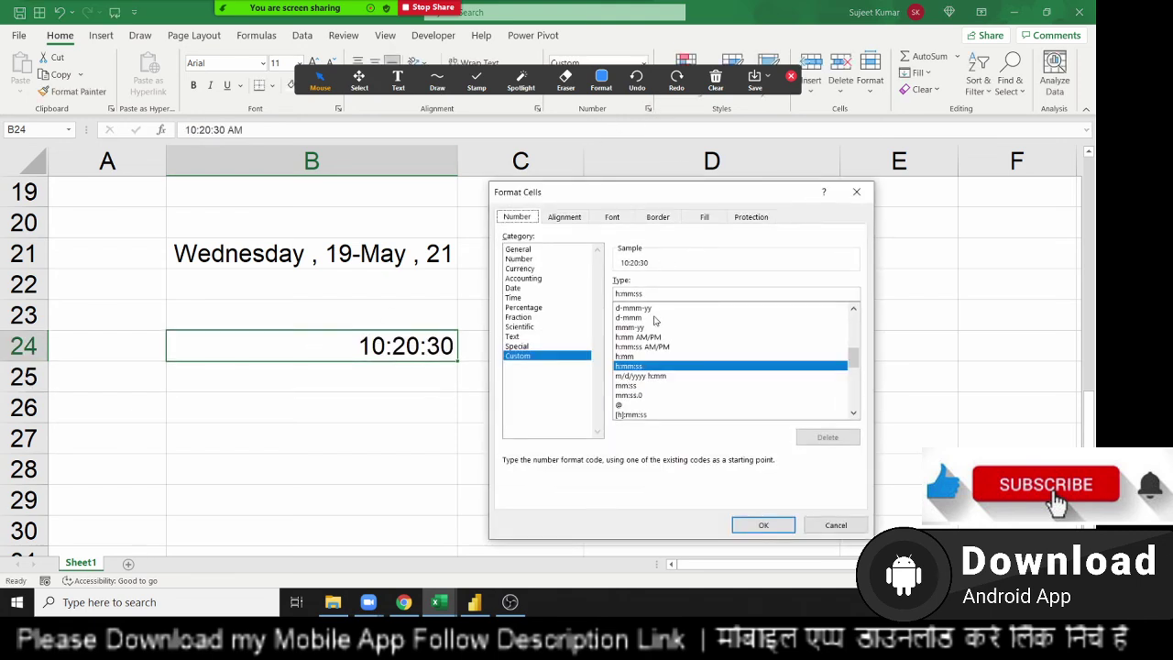
pyautogui.moveTo(581, 199); pyautogui.dragTo(644, 194)
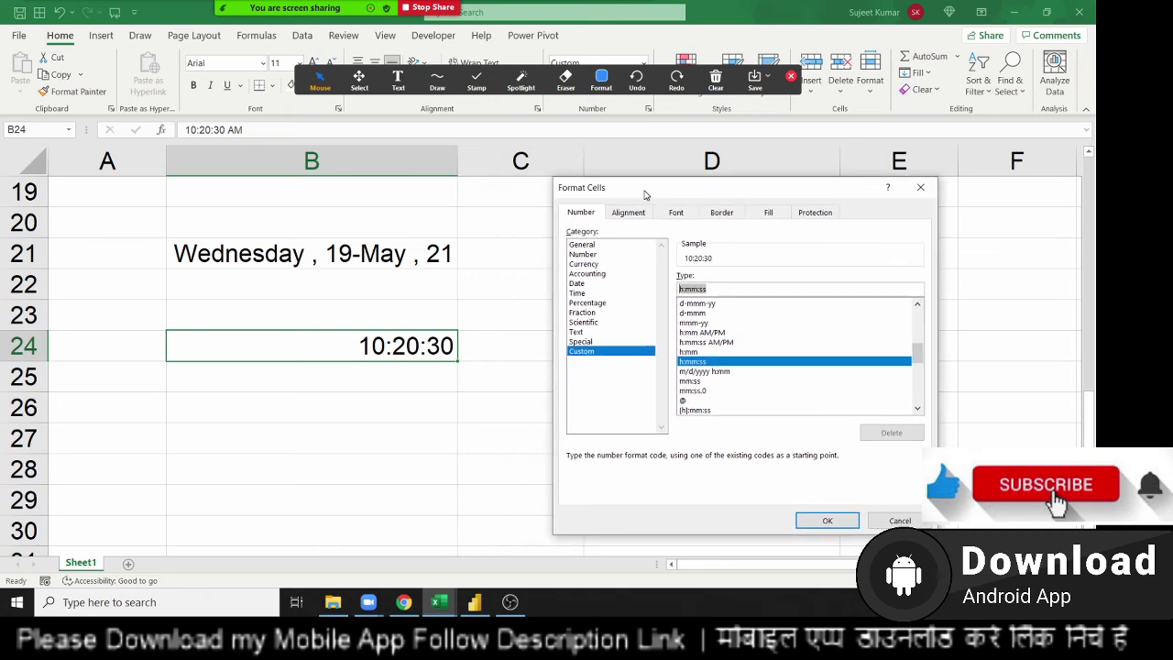
pyautogui.write('hh')
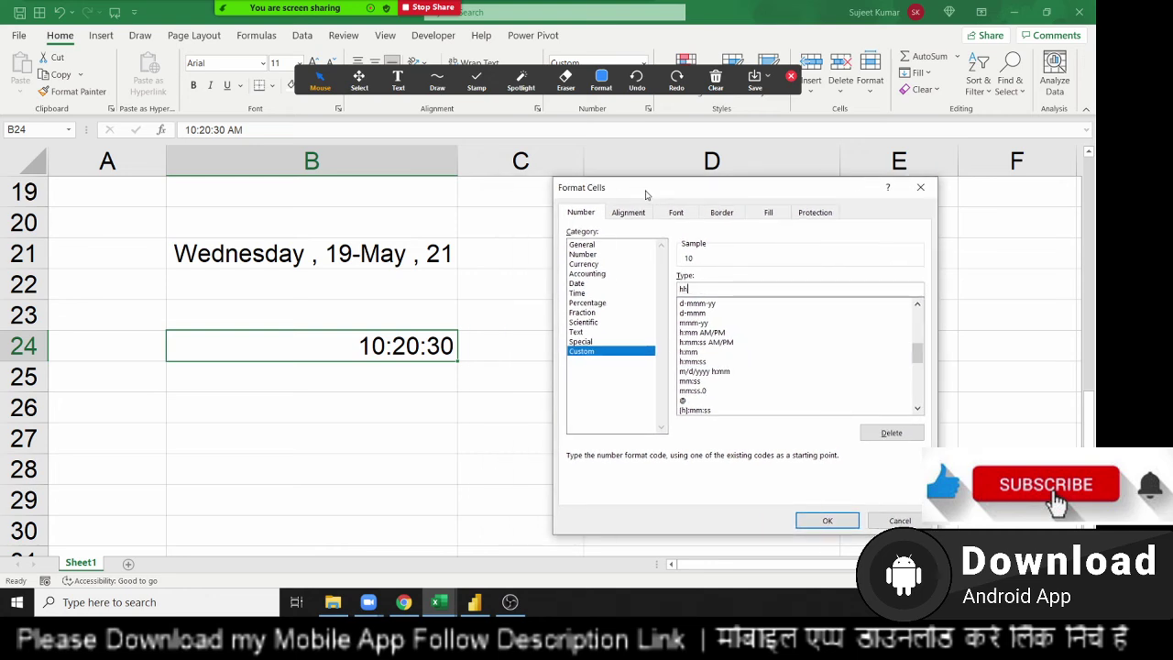
pyautogui.write(':mm')
pyautogui.write(':ss')
pyautogui.write('am')
pyautogui.write('/pm')
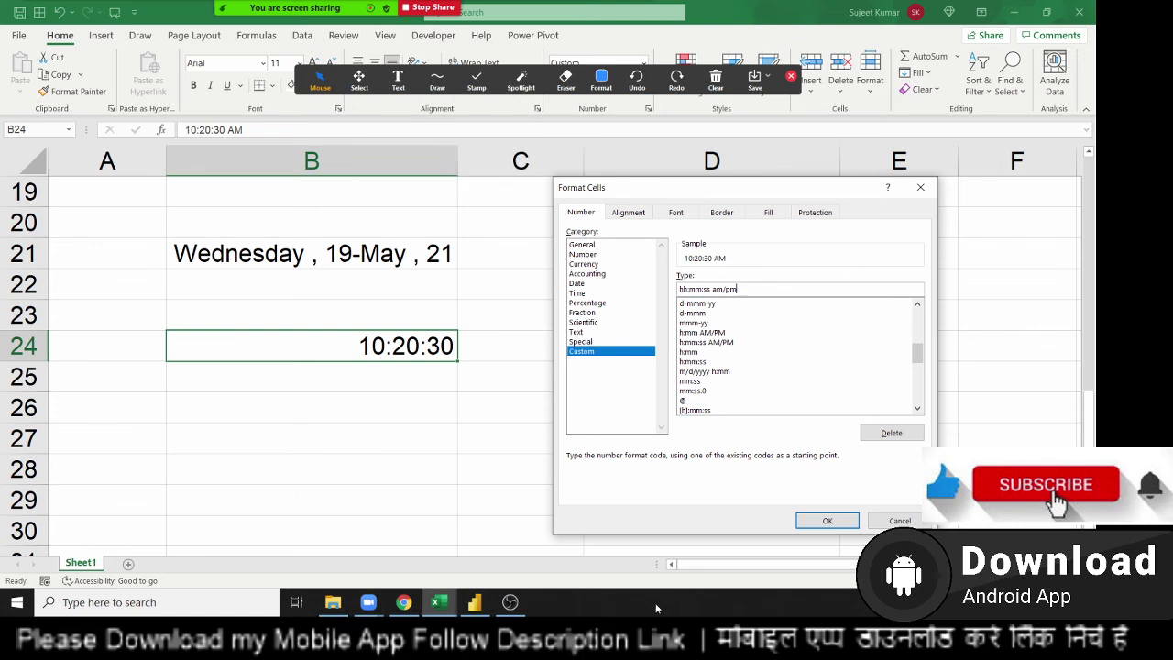
pyautogui.click(827, 520)
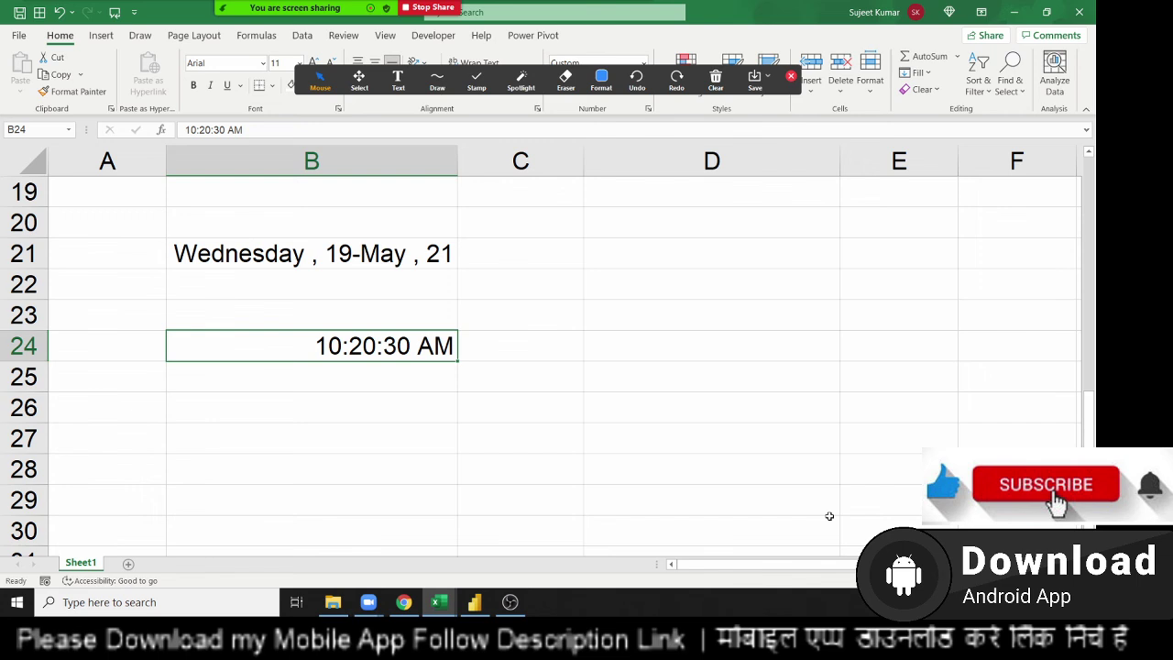
# Step: Enter 20:30, 2:00 and 14:00 in turn into B24 to check the AM/PM display
pyautogui.write('20:')
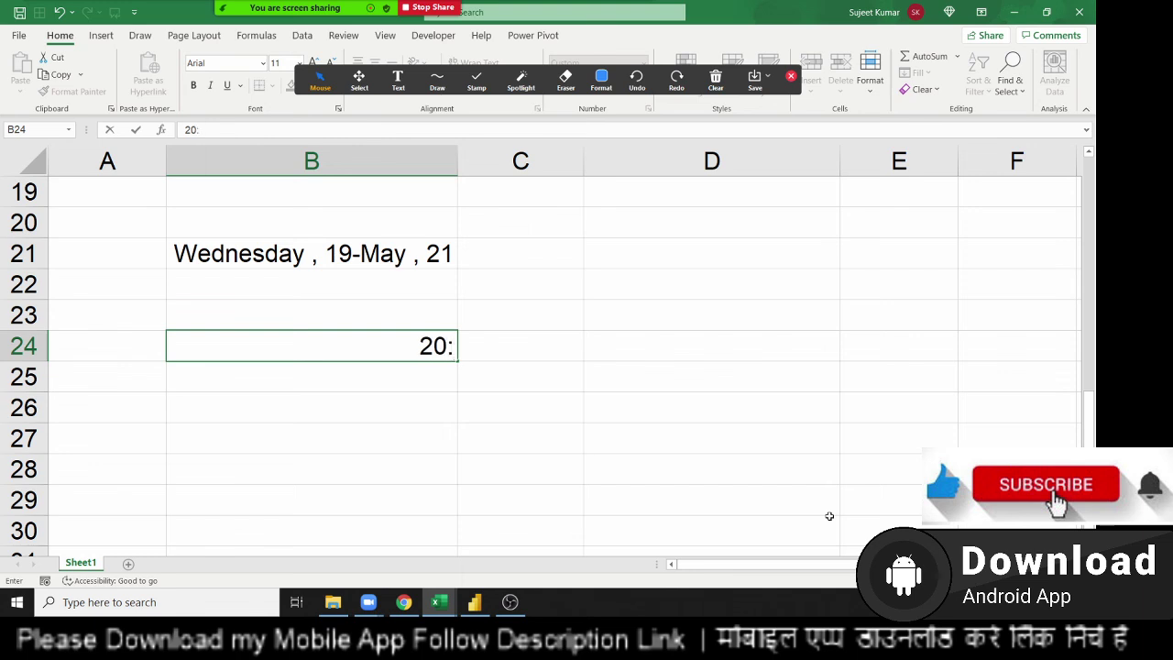
pyautogui.write('30')
pyautogui.press('Return')
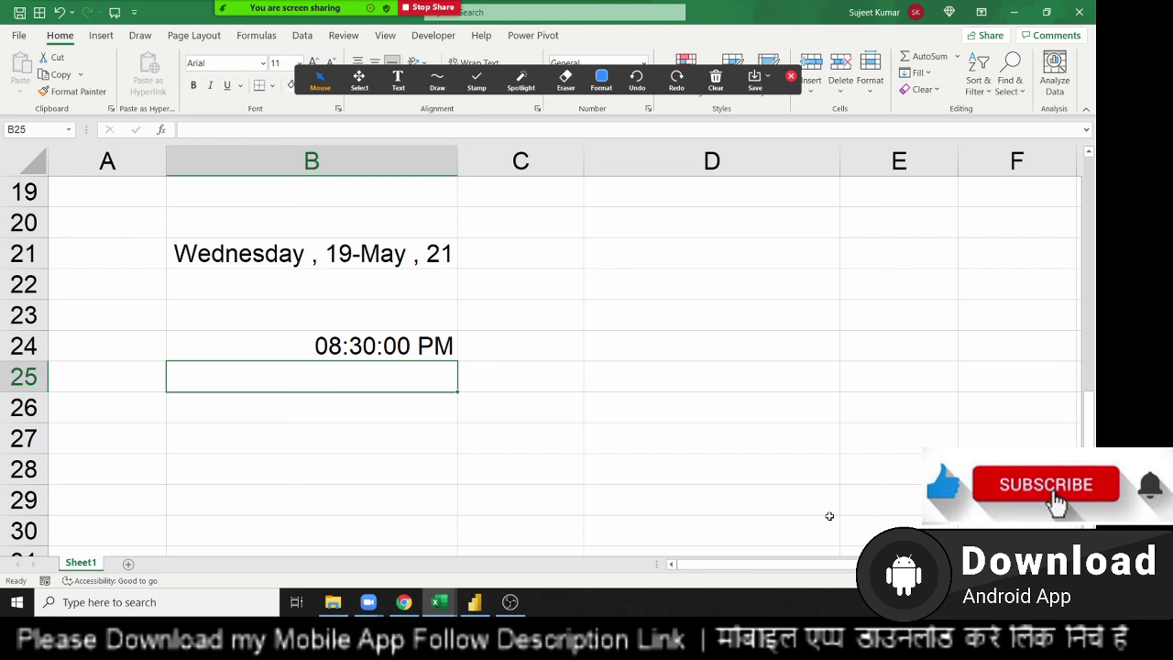
pyautogui.press('Up')
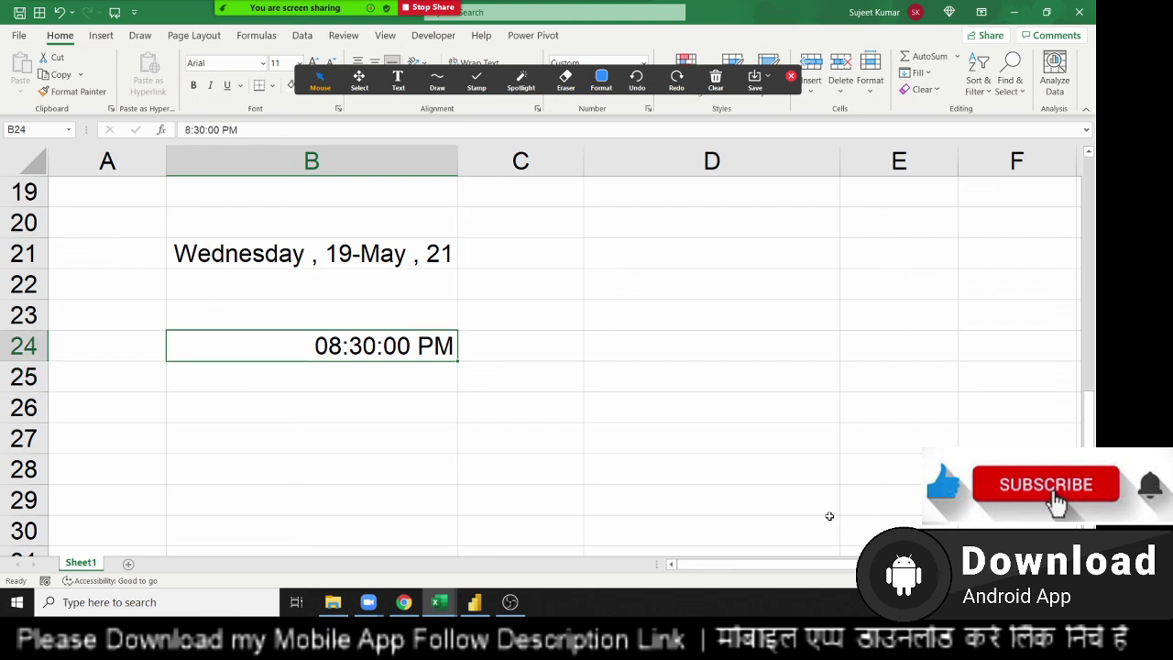
pyautogui.write('2')
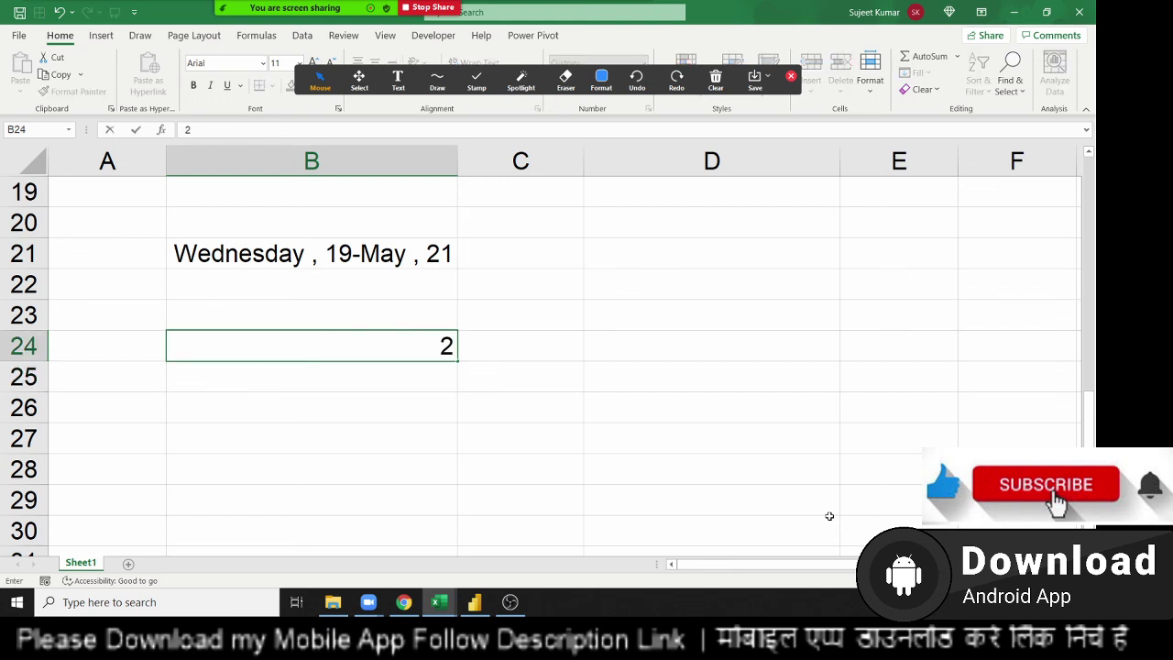
pyautogui.write(':00')
pyautogui.press('Return')
pyautogui.press('Up')
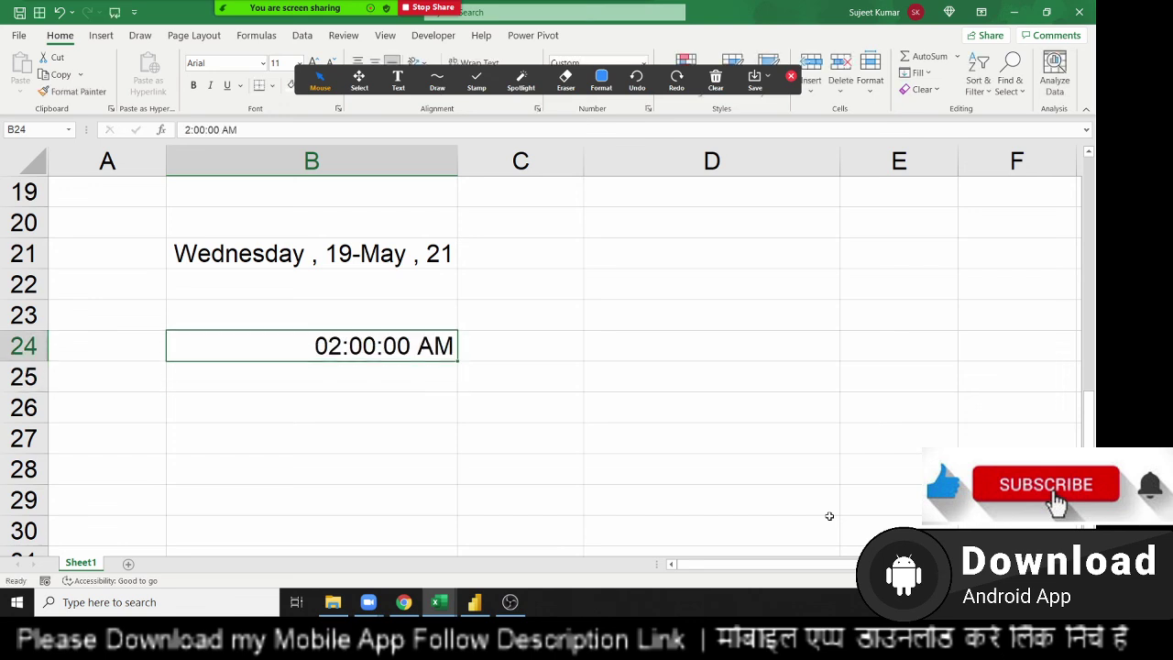
pyautogui.write('14:00')
pyautogui.press('Return')
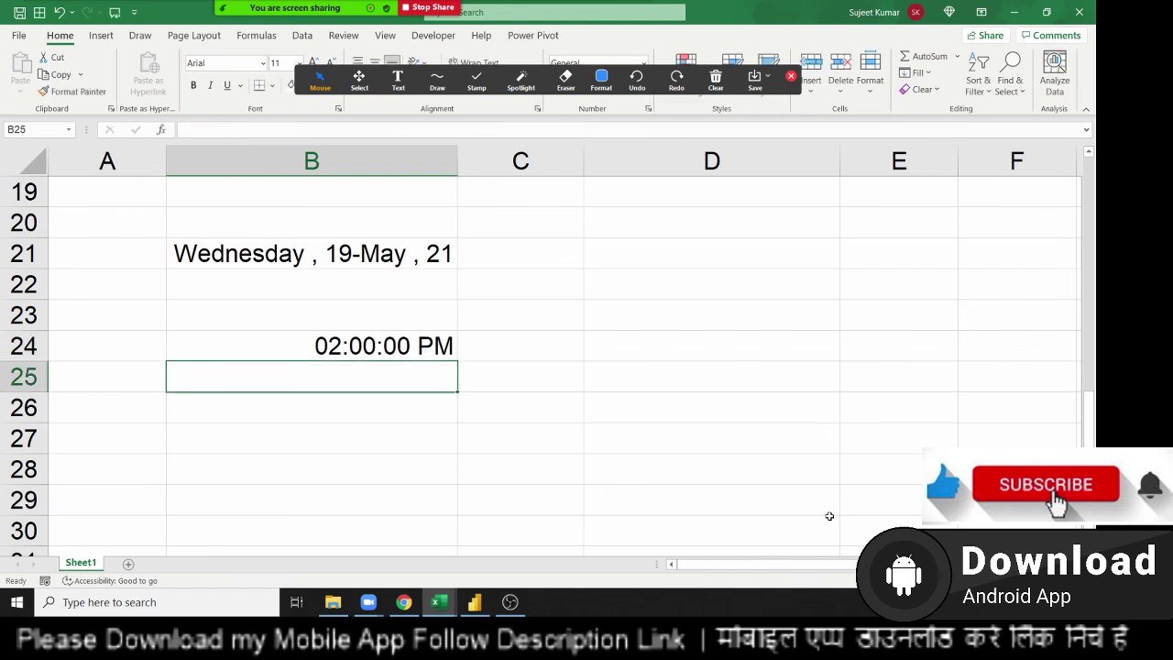
pyautogui.press('Up')
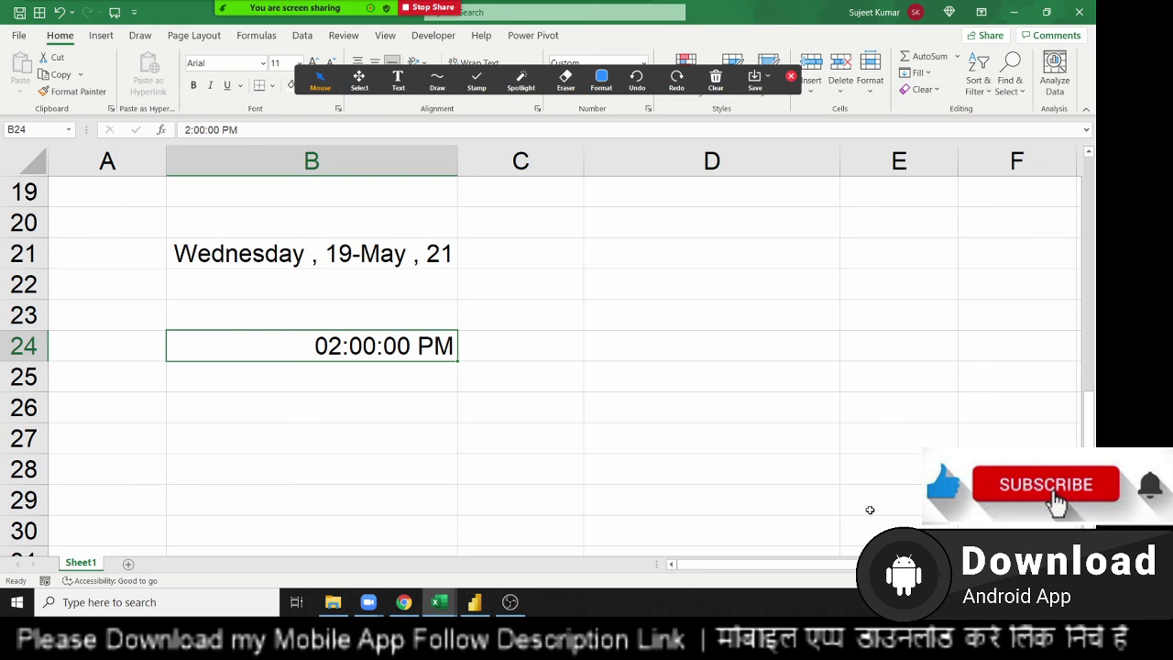
pyautogui.click(794, 81)
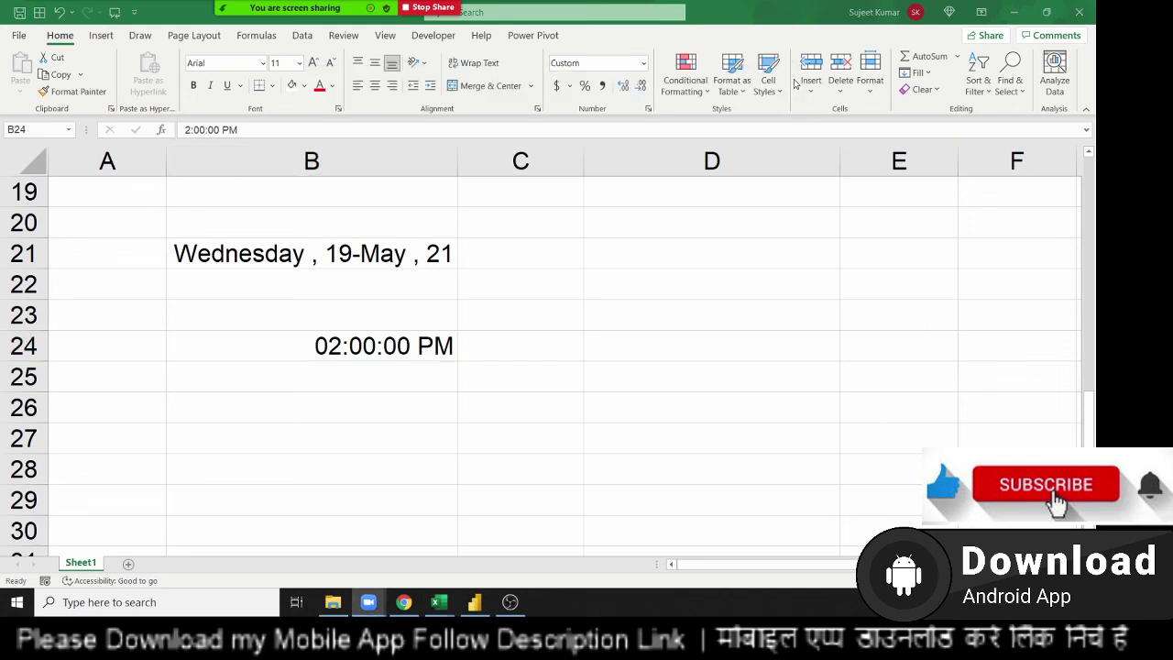
pyautogui.click(632, 18)
pyautogui.click(632, 19)
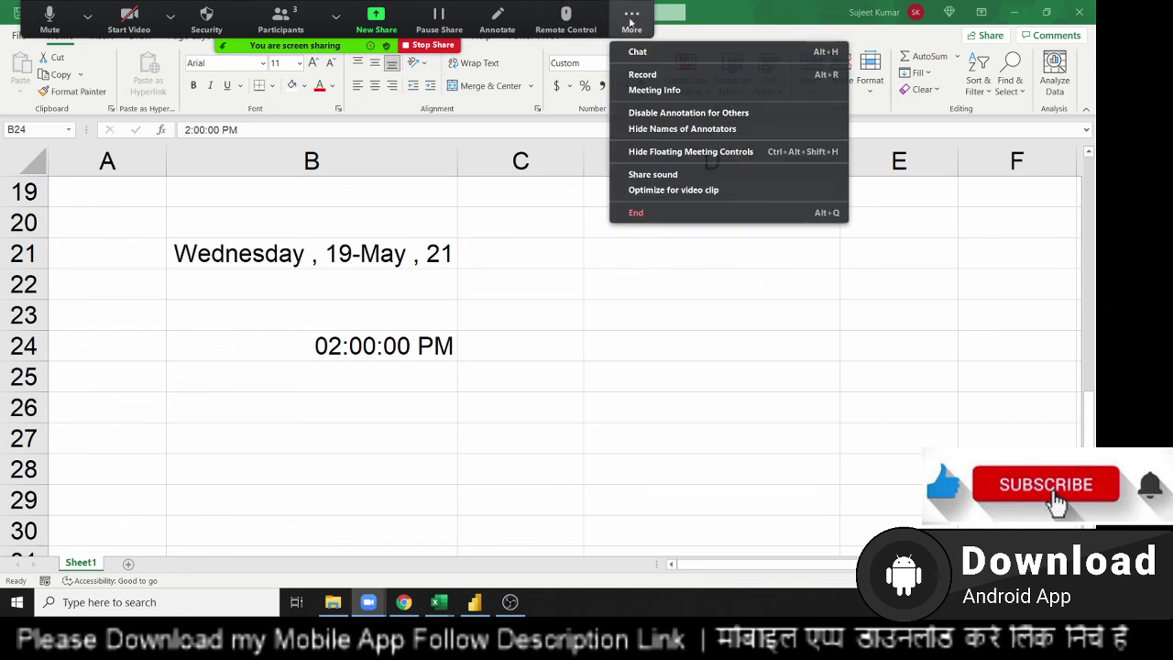
pyautogui.click(522, 268)
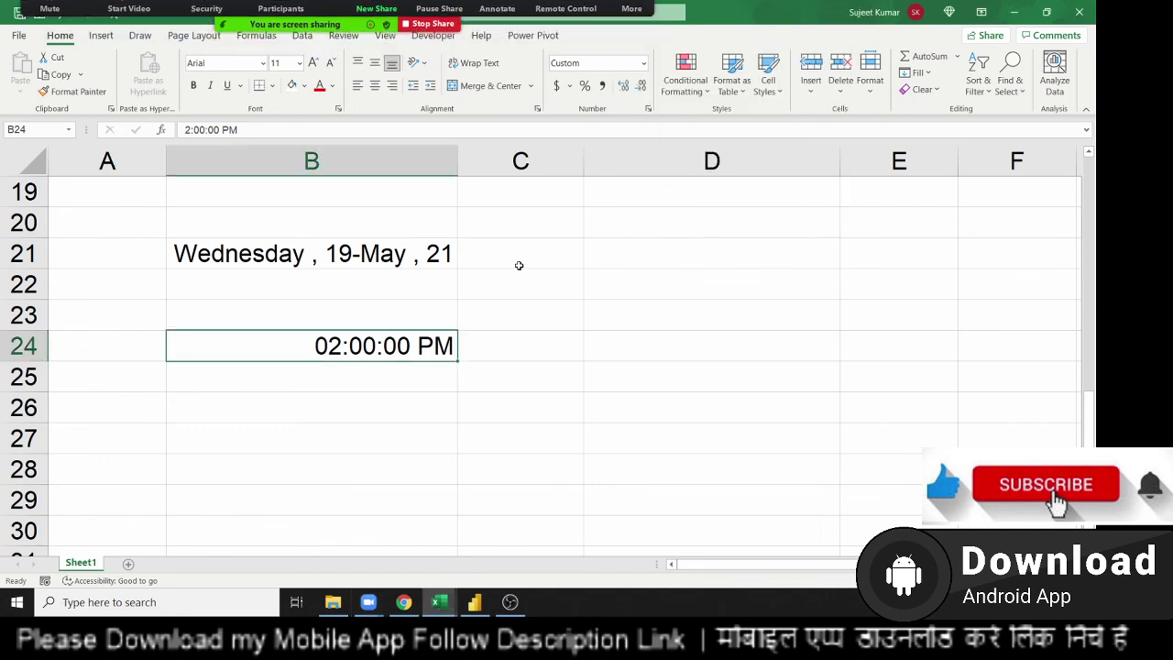